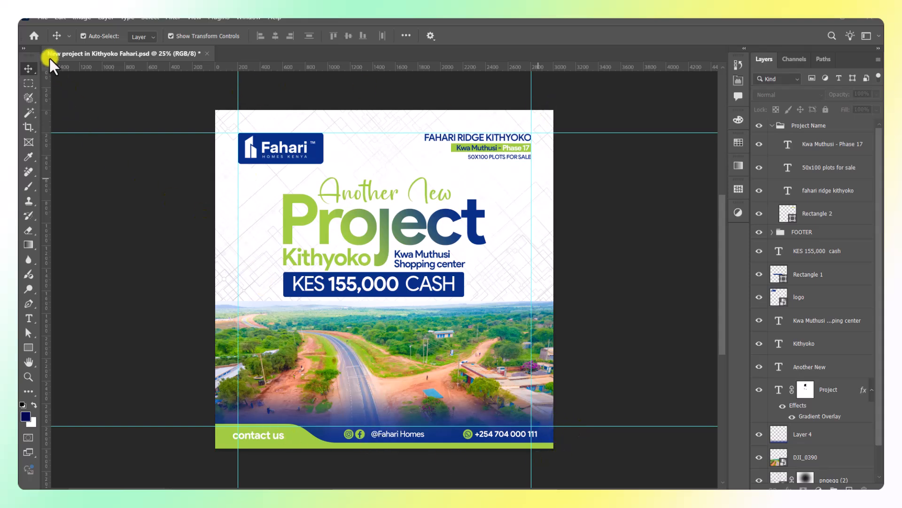
Create a new 3000 × 3000 px document at 300 resolution.
click(42, 17)
click(55, 30)
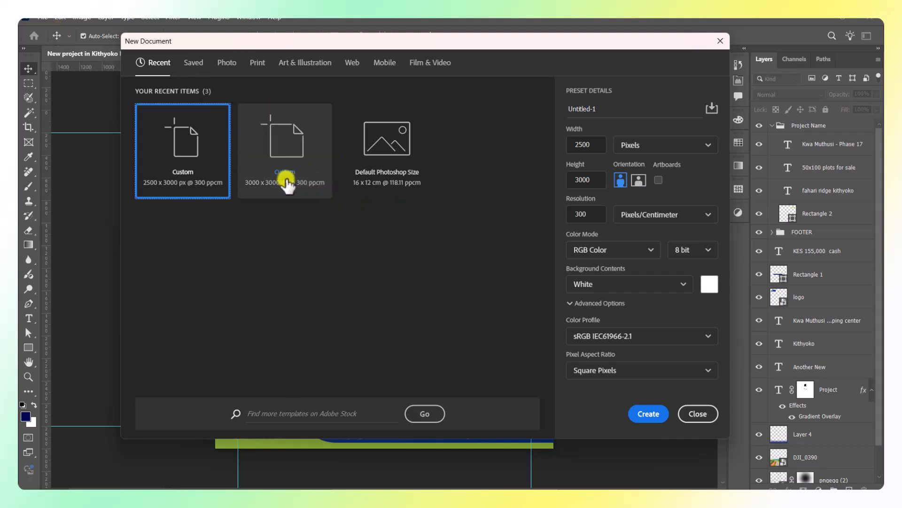
click(567, 145)
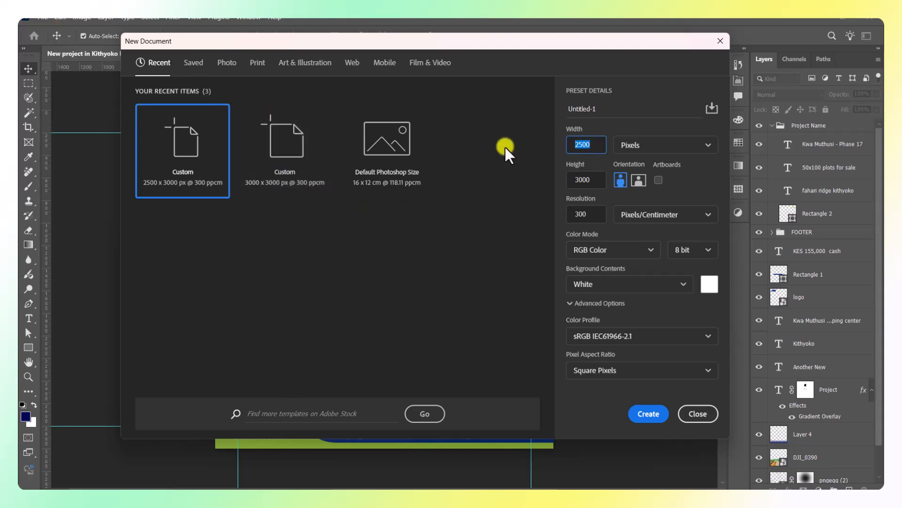
text(3000)
click(574, 214)
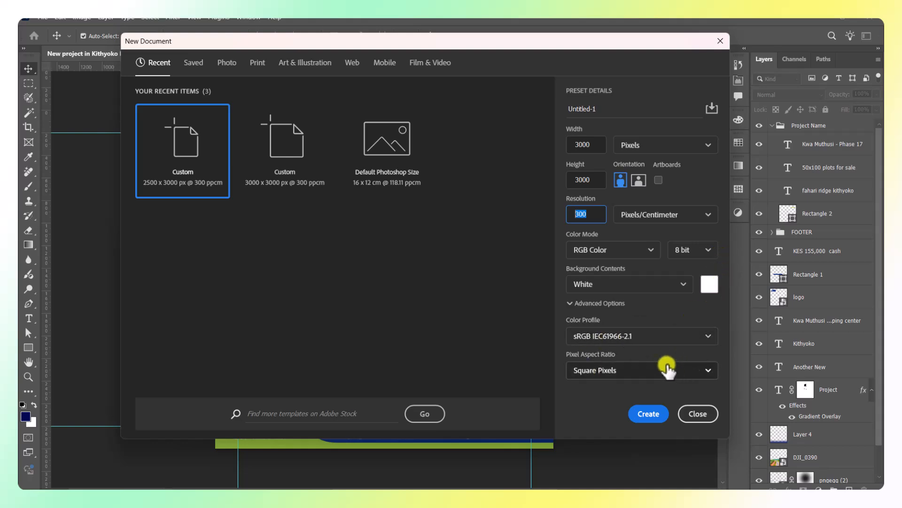
click(642, 412)
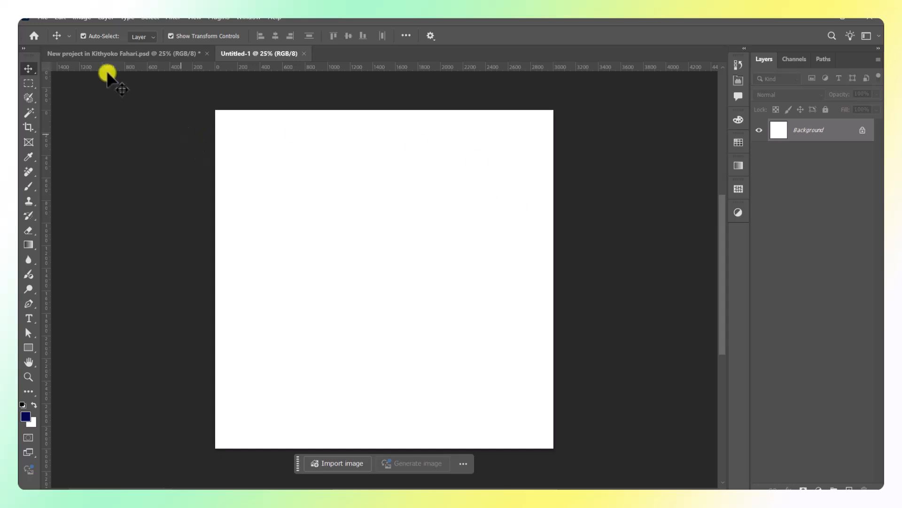
Save the document as 'Real Estate Flyer 01' under F:\Learning Videos\Creating a Real Estate flyer 01.
click(42, 17)
click(96, 150)
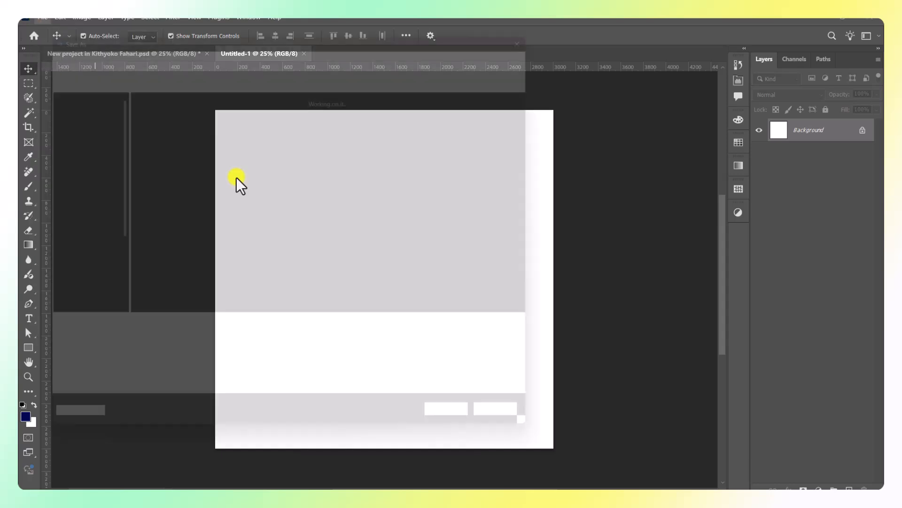
click(66, 282)
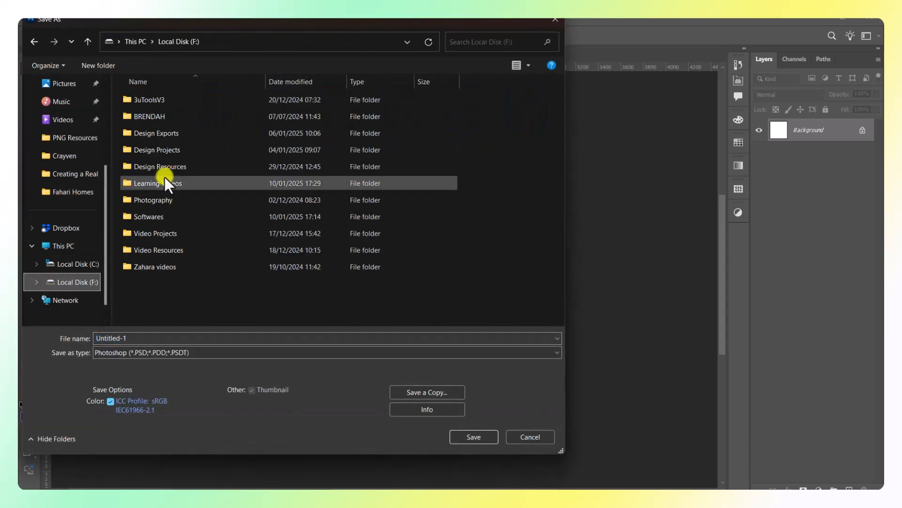
double_click(154, 184)
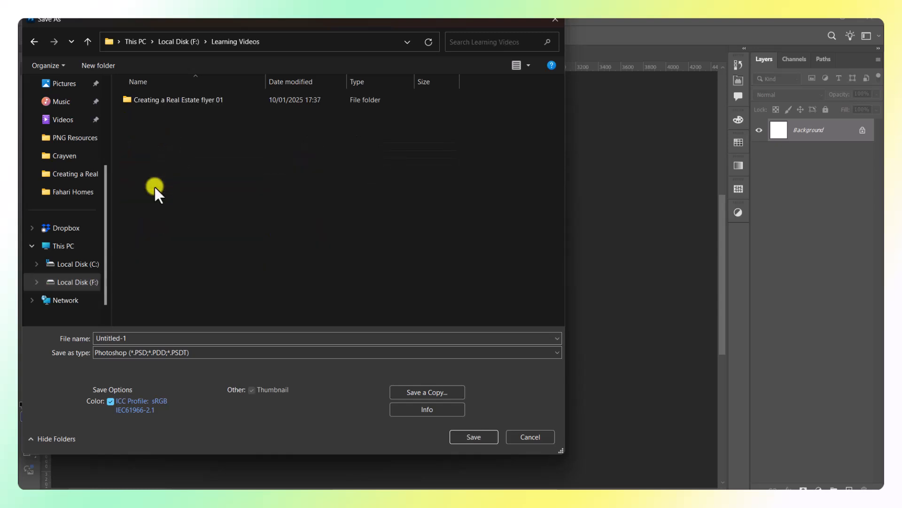
double_click(193, 101)
click(145, 338)
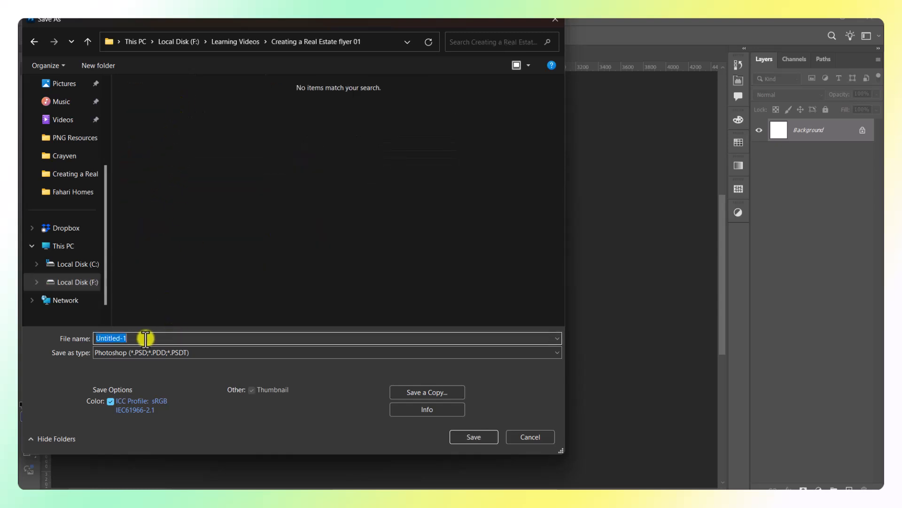
text(Real Estate Flyer 01)
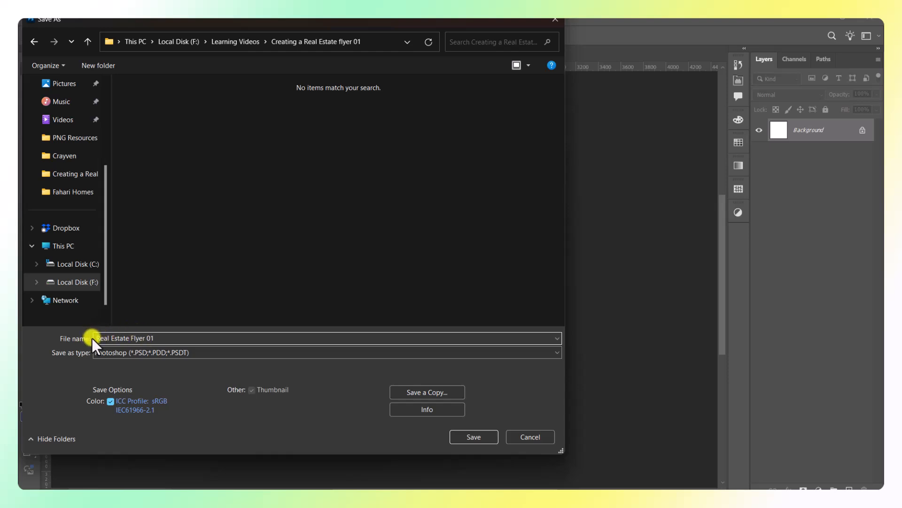
click(469, 437)
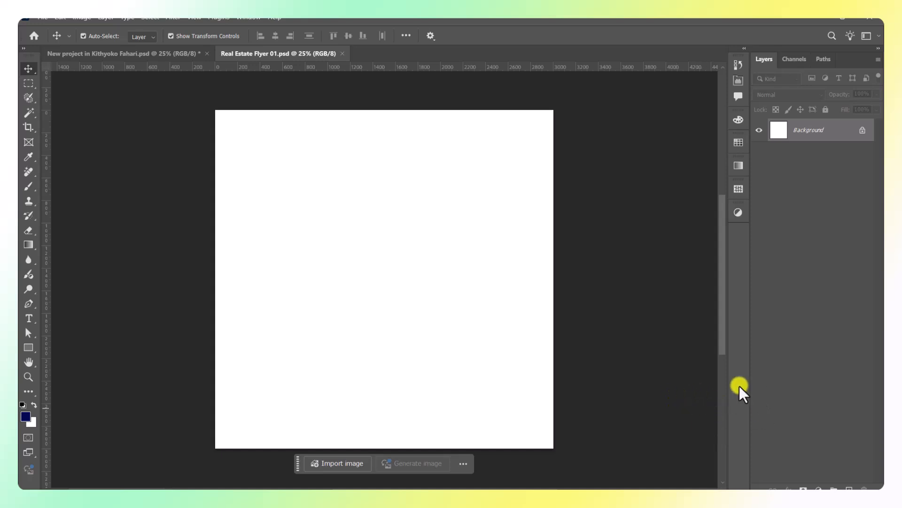
Add a guide layout with 200 px margins only, discarding the trial 6-column setup.
click(192, 18)
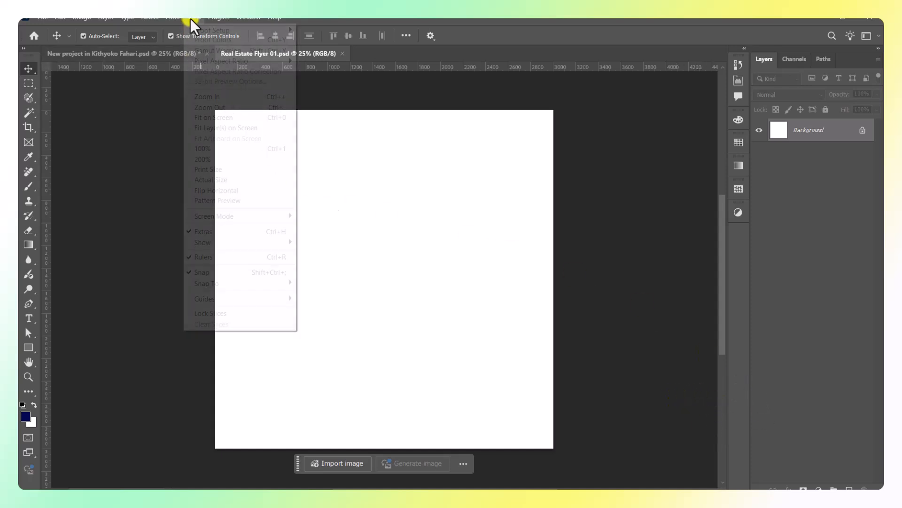
mouse_move(223, 303)
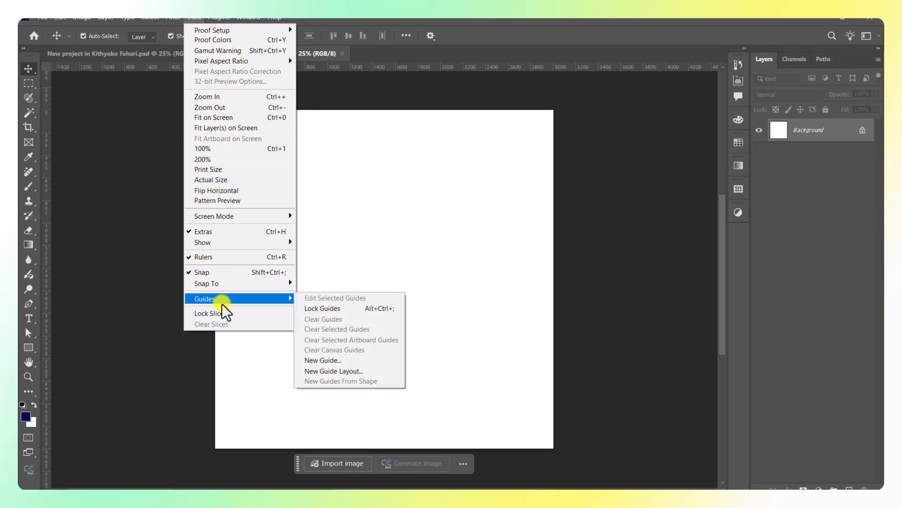
click(347, 371)
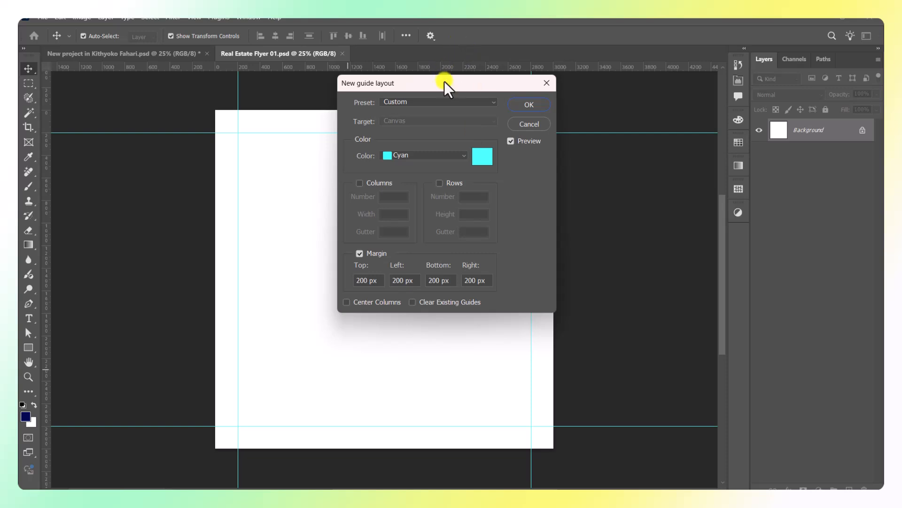
drag(444, 82, 512, 164)
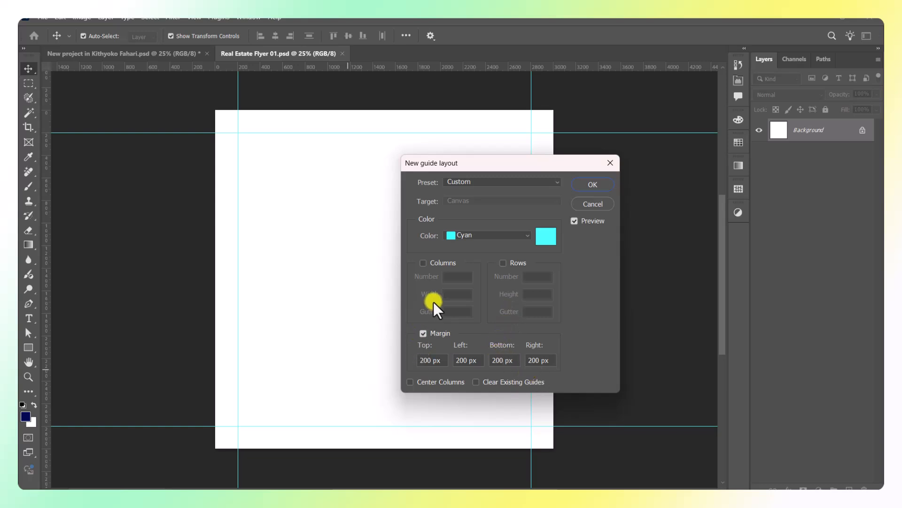
click(423, 334)
click(423, 263)
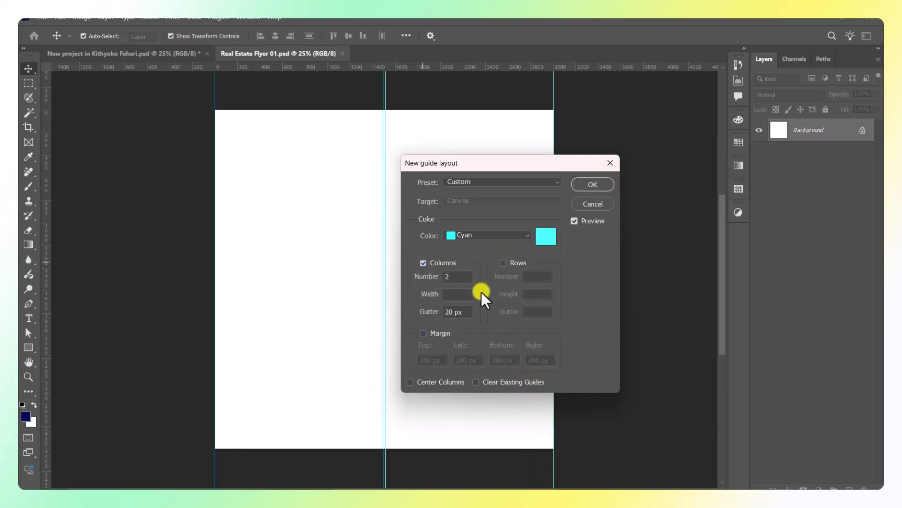
double_click(454, 278)
text(6)
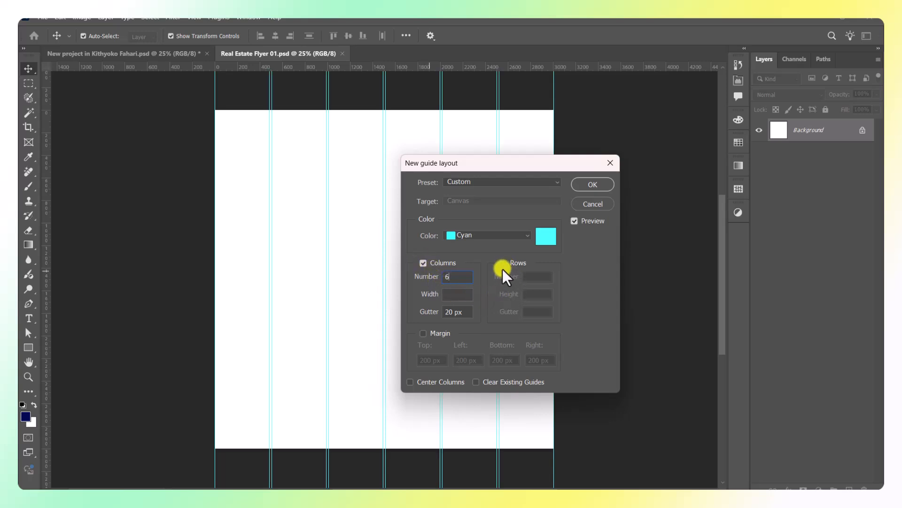
click(423, 263)
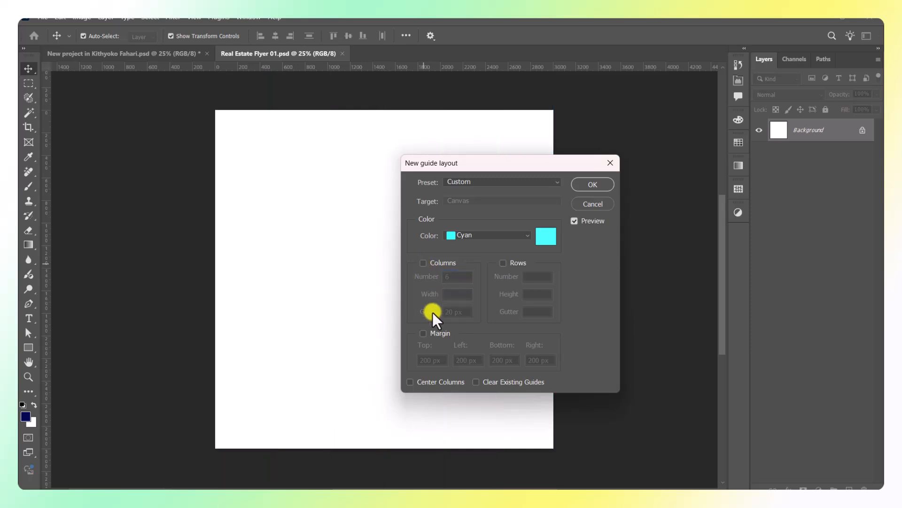
click(424, 334)
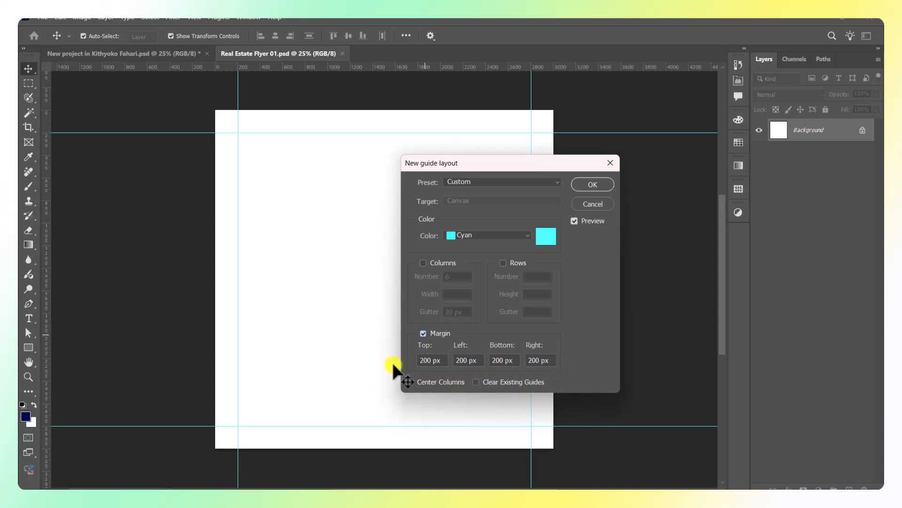
click(587, 185)
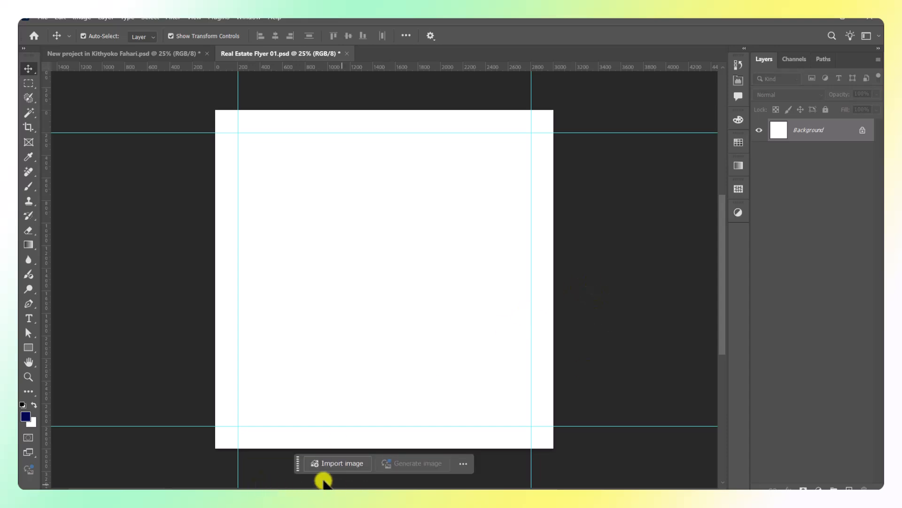
Minimize Photoshop, File Explorer and the WhatsApp browser, then restore the project folder window.
click(812, 18)
click(816, 20)
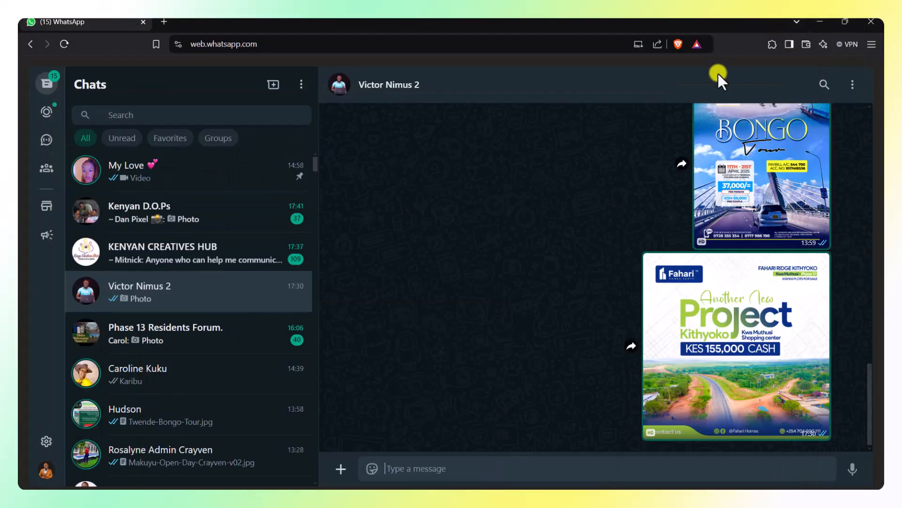
click(820, 21)
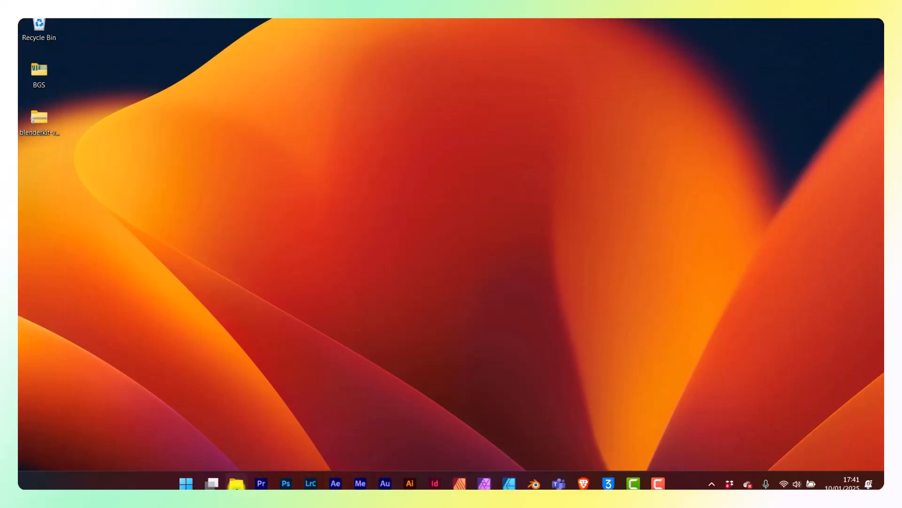
click(236, 483)
Preview the Kithyoko flyer and the DJI_0390 aerial road photo, then return to Photoshop.
click(264, 157)
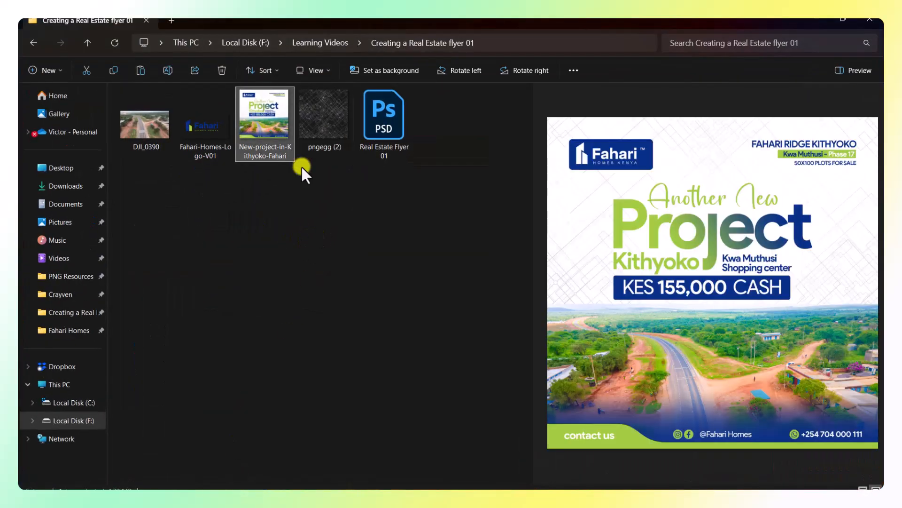
click(157, 145)
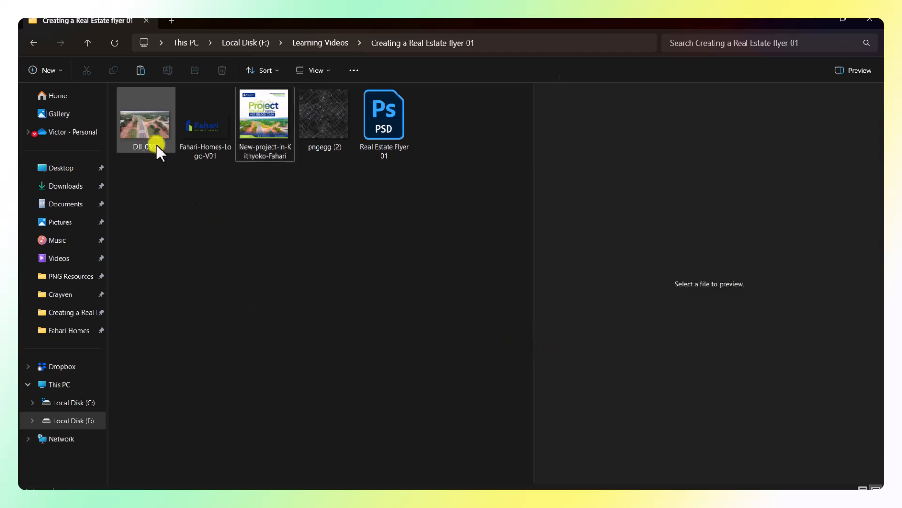
drag(148, 141, 383, 362)
drag(155, 127, 390, 342)
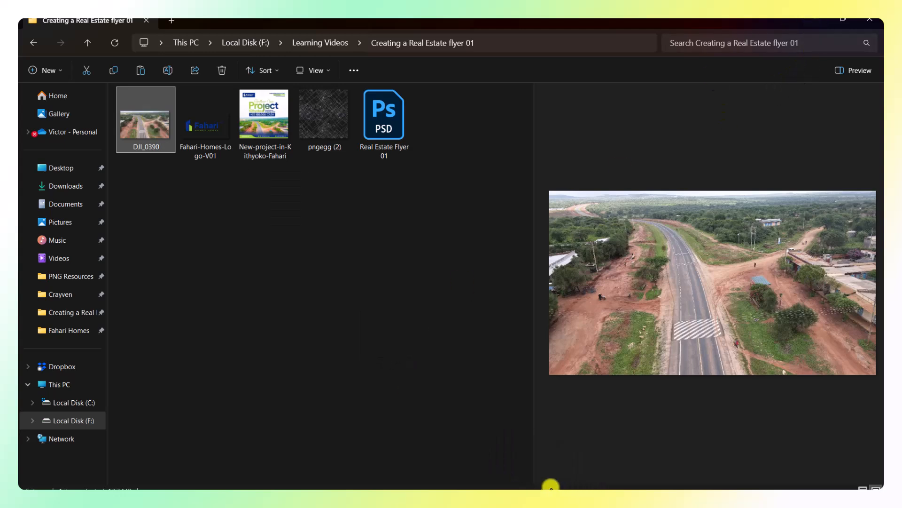
click(820, 21)
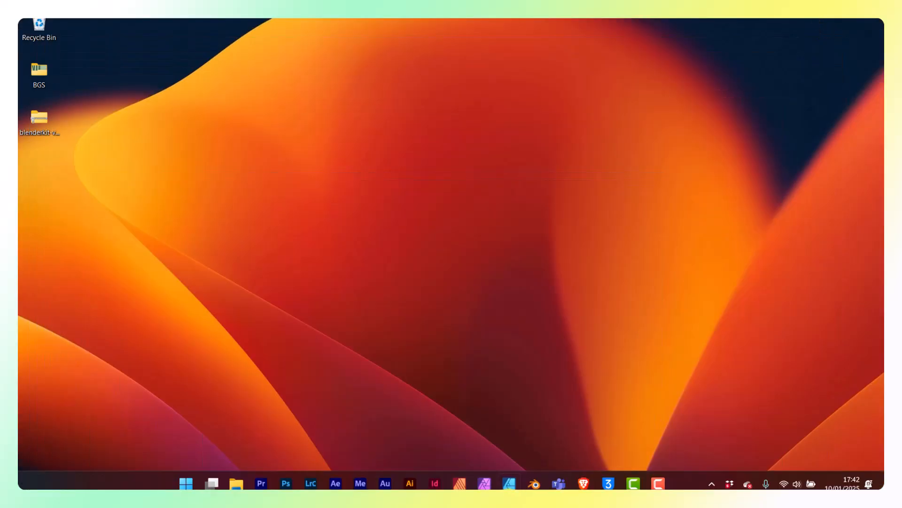
click(289, 481)
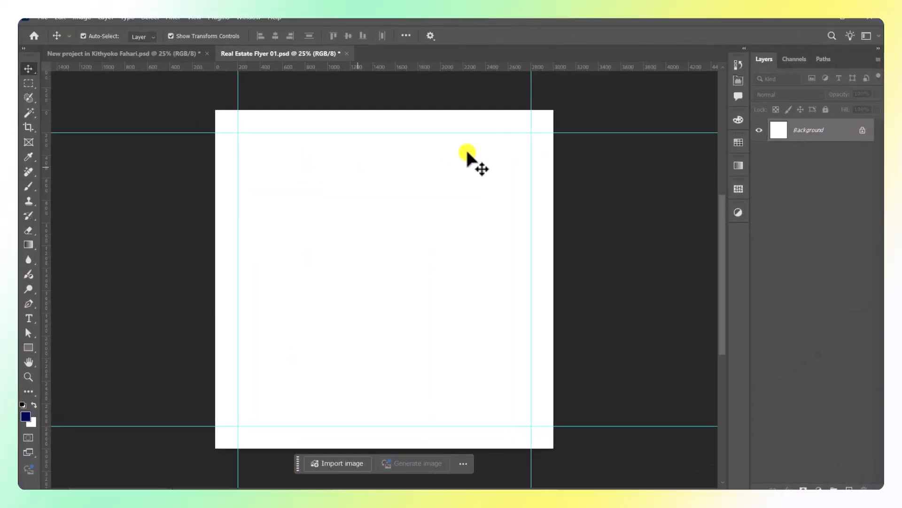
Place Embedded the DJI_0390 drone photo, opening it in Camera Raw.
click(43, 17)
click(70, 219)
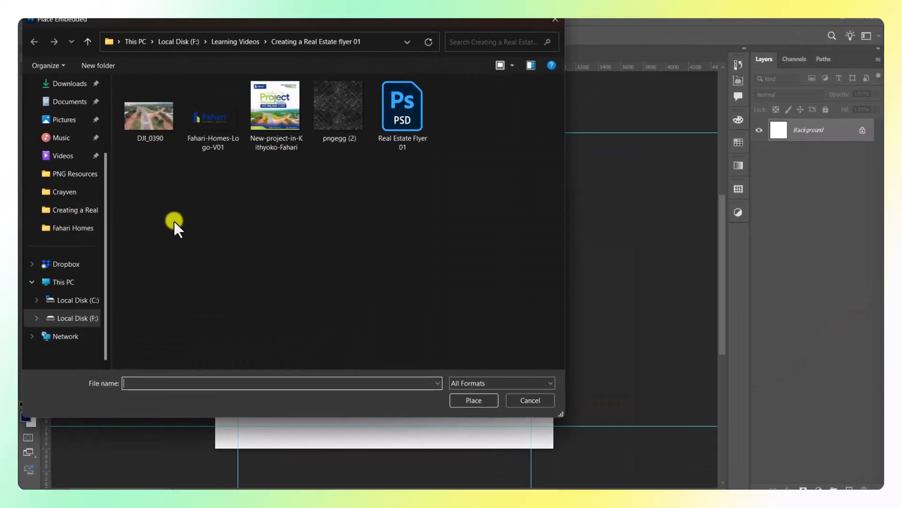
click(149, 118)
click(474, 400)
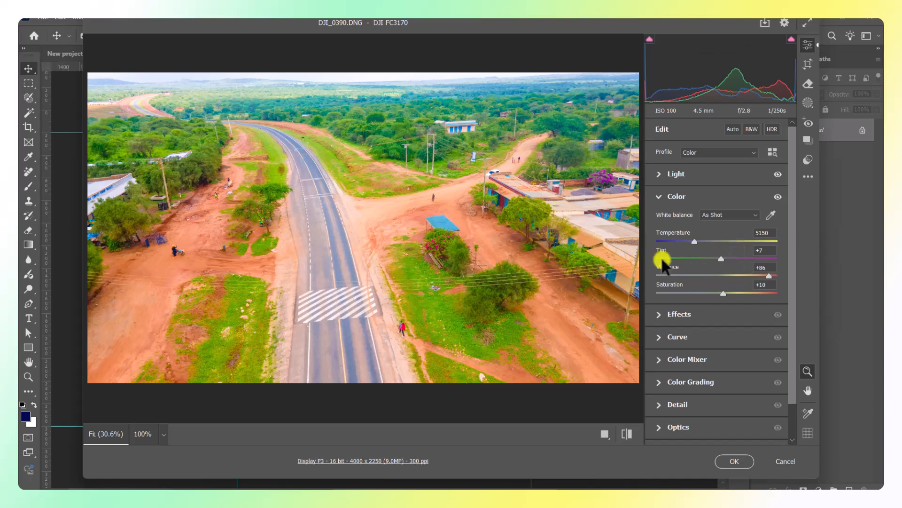
Apply Auto tone, then set Shadows +100, Exposure +0.50, Whites +32 and Blacks -3.
click(731, 130)
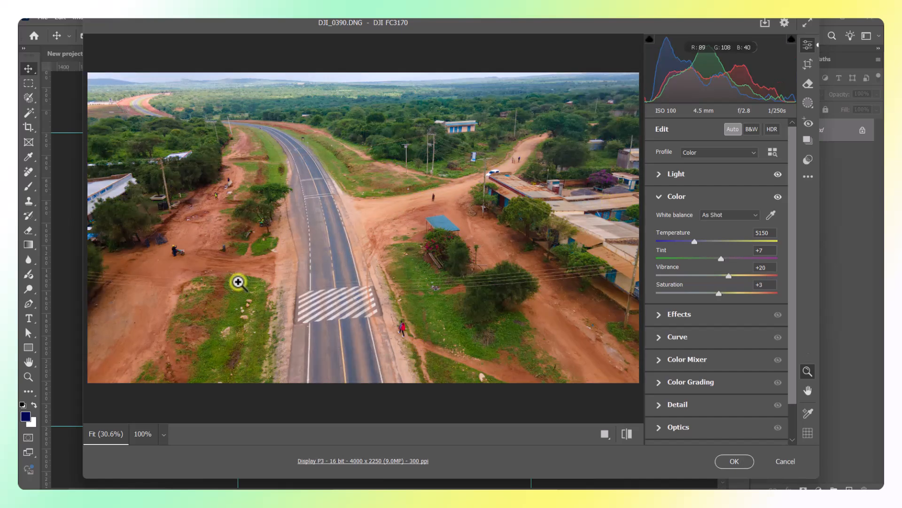
click(659, 197)
click(661, 172)
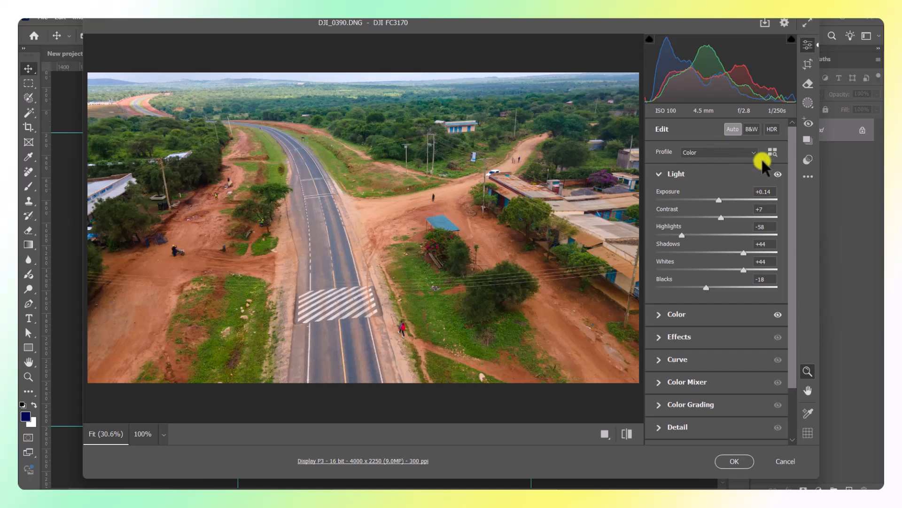
drag(744, 253, 777, 252)
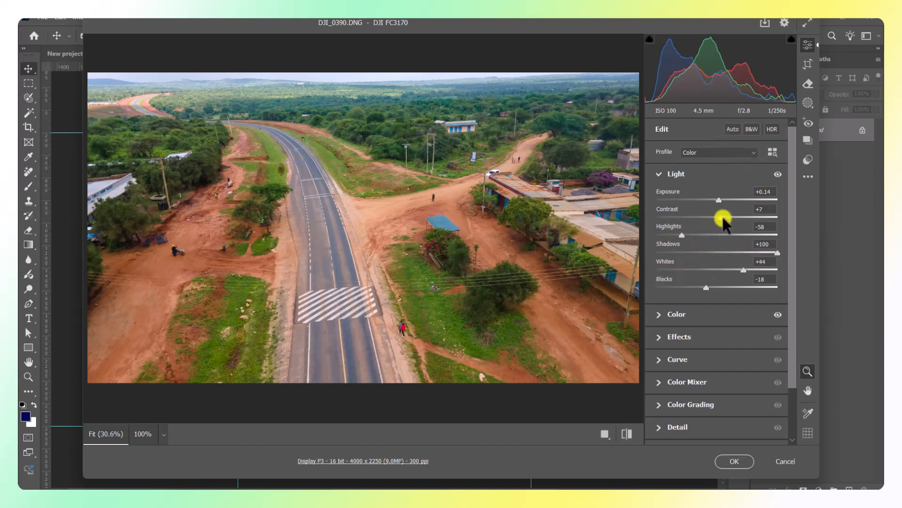
mouse_move(720, 199)
mouse_down()
mouse_move(732, 199)
mouse_move(724, 197)
mouse_up()
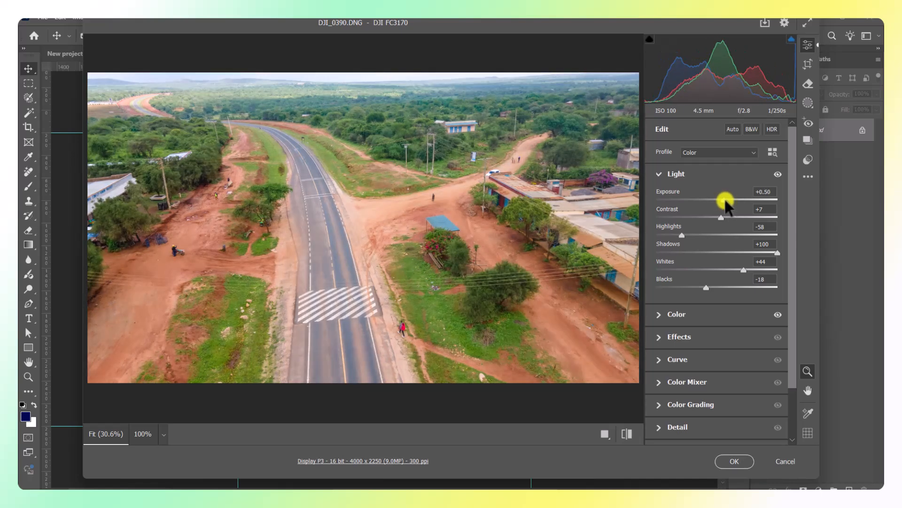
click(734, 271)
drag(735, 271, 714, 288)
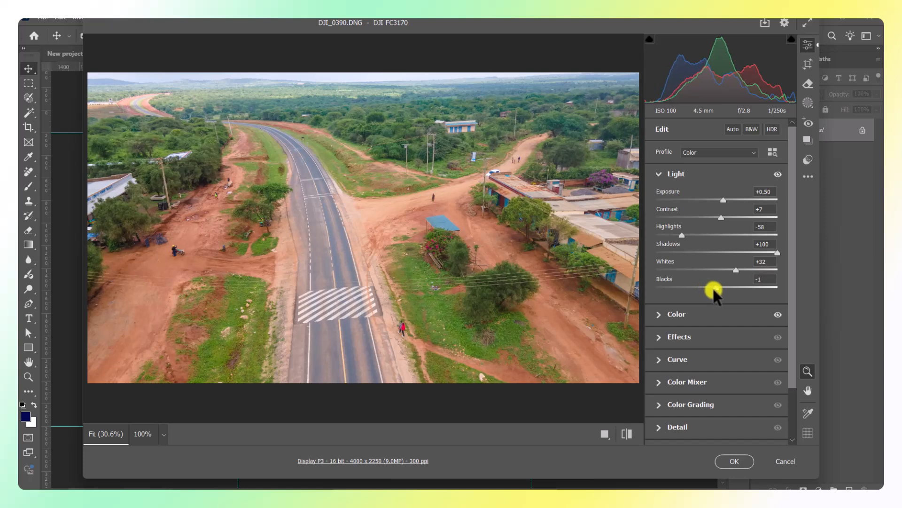
Boost Vibrance to +82, raise Exposure to +0.90 and place the photo.
click(660, 174)
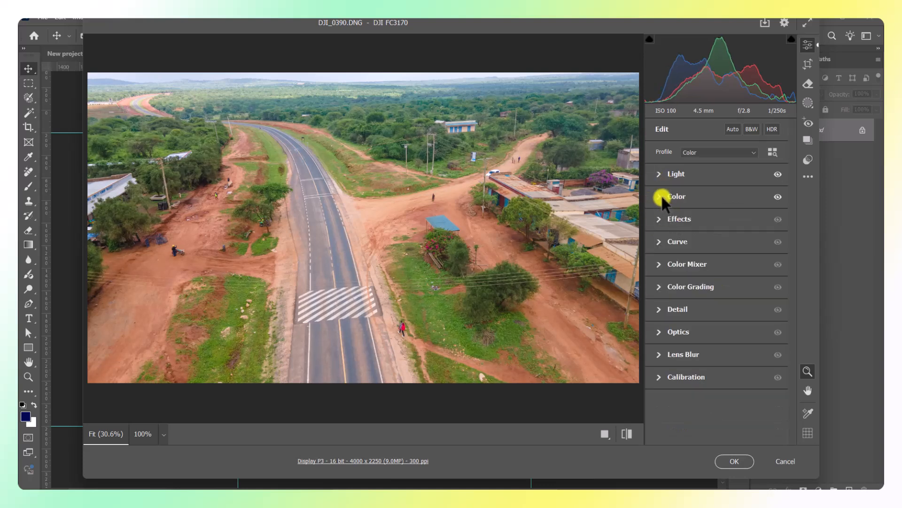
click(662, 196)
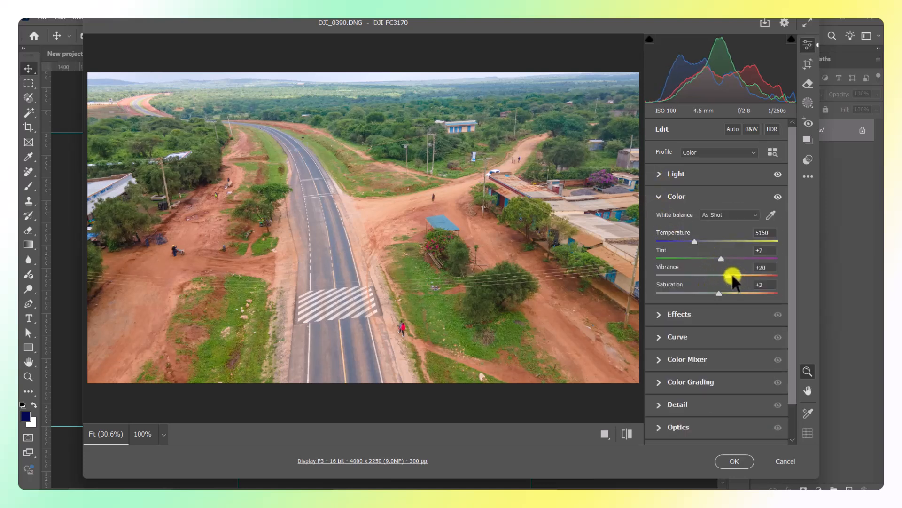
drag(730, 275, 771, 277)
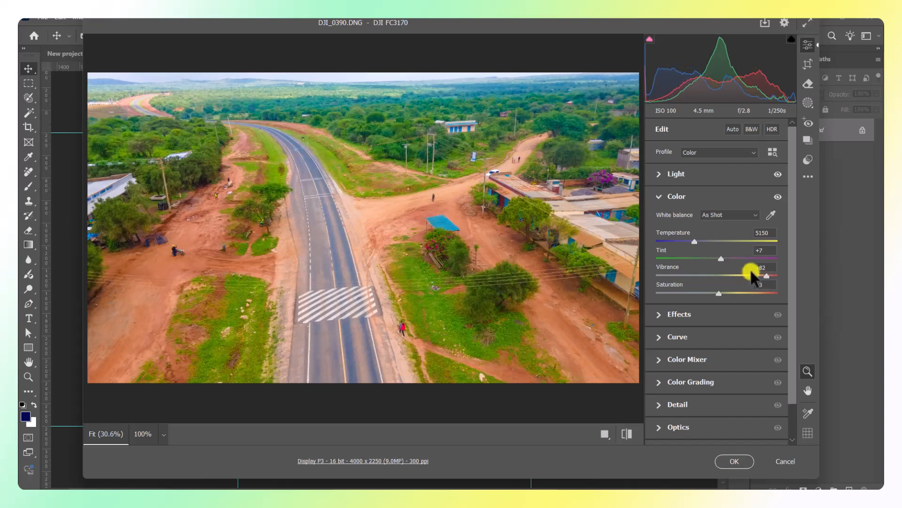
click(659, 198)
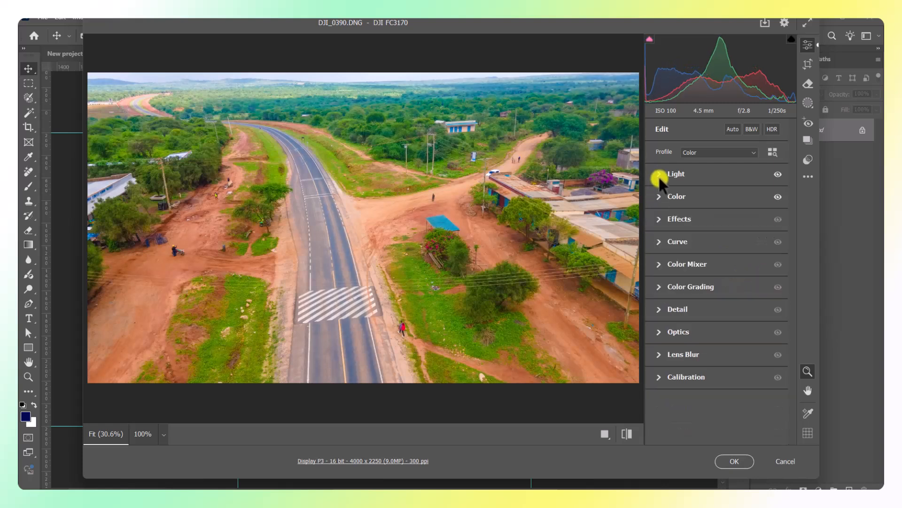
click(658, 175)
drag(719, 199, 729, 199)
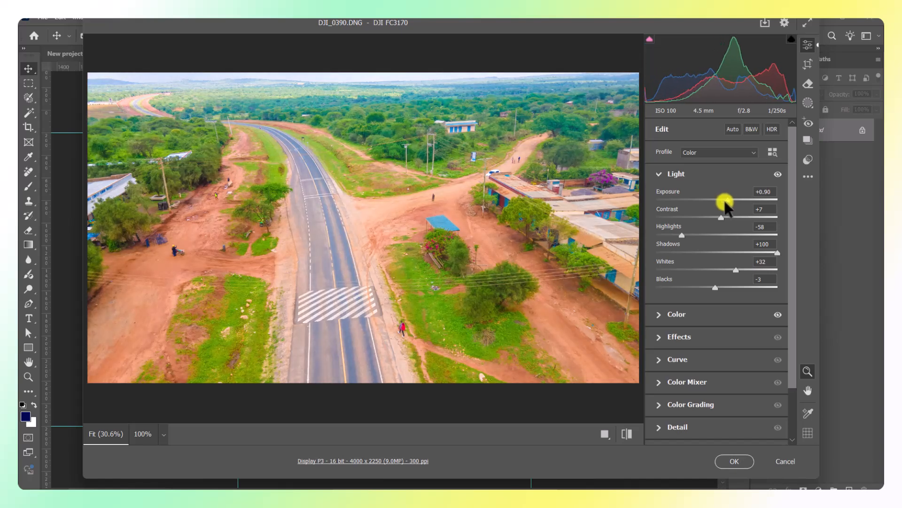
click(734, 462)
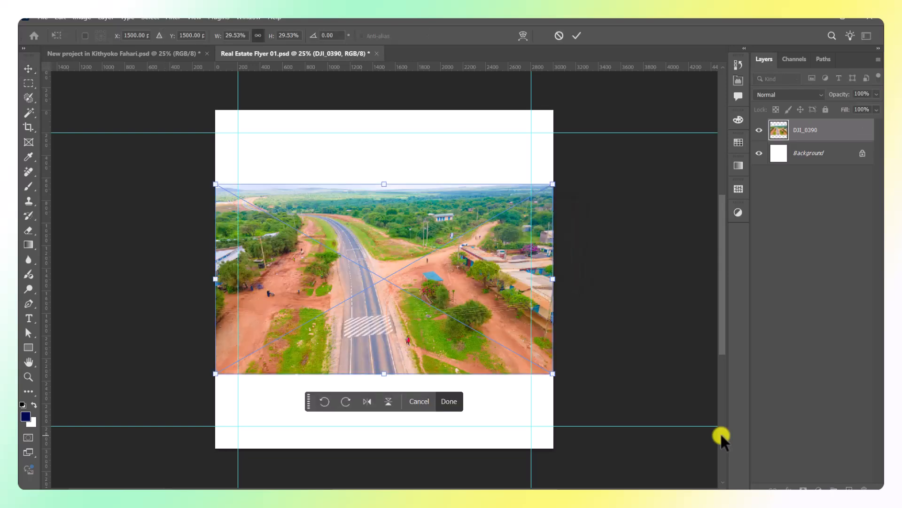
Move the DJI_0390 photo down to the canvas bottom and commit its placement.
drag(446, 338, 443, 408)
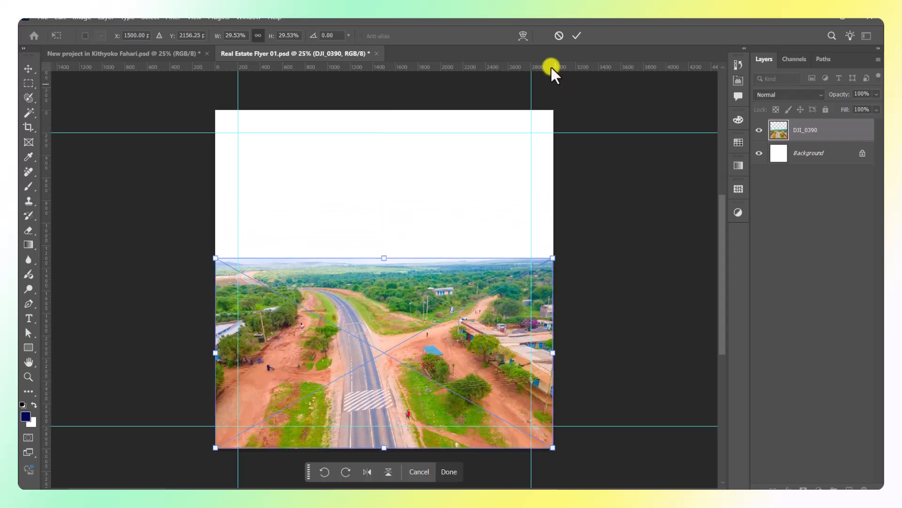
click(576, 36)
click(623, 227)
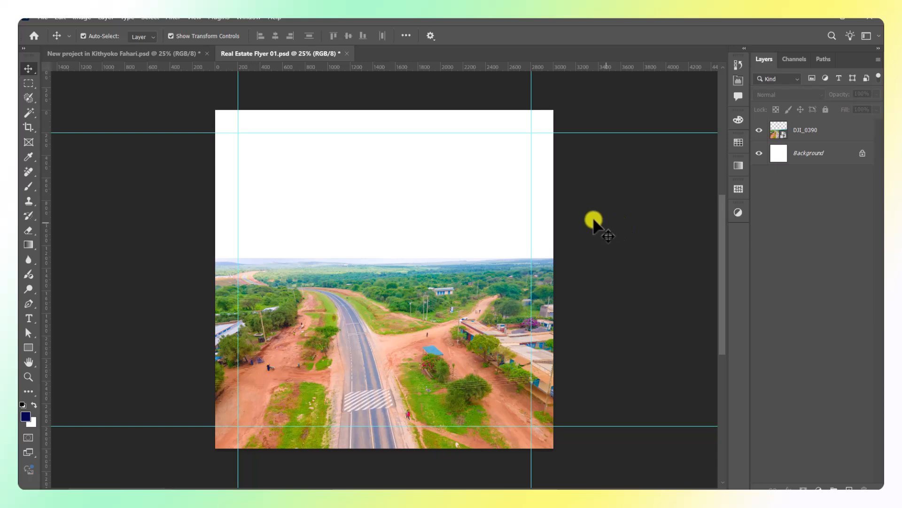
click(463, 321)
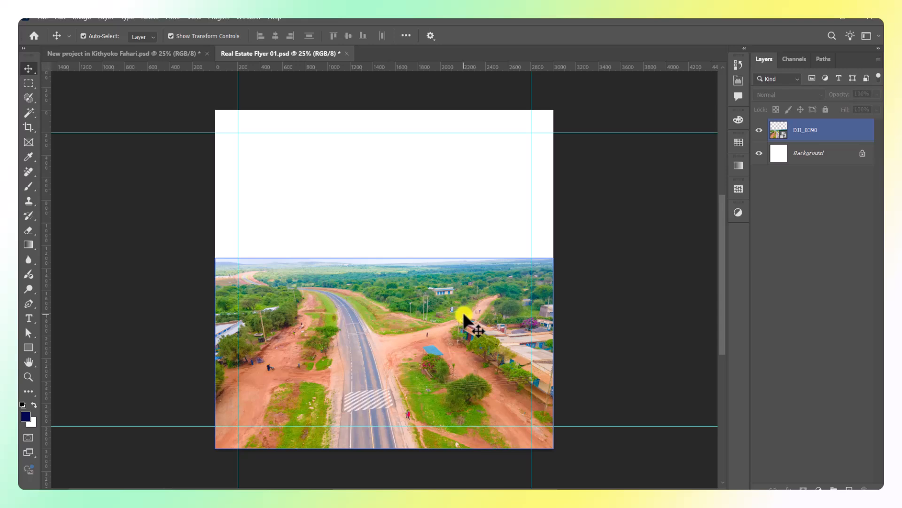
Inspect the reference's Project and Another New heading layers, then return to Real Estate Flyer 01.
click(133, 55)
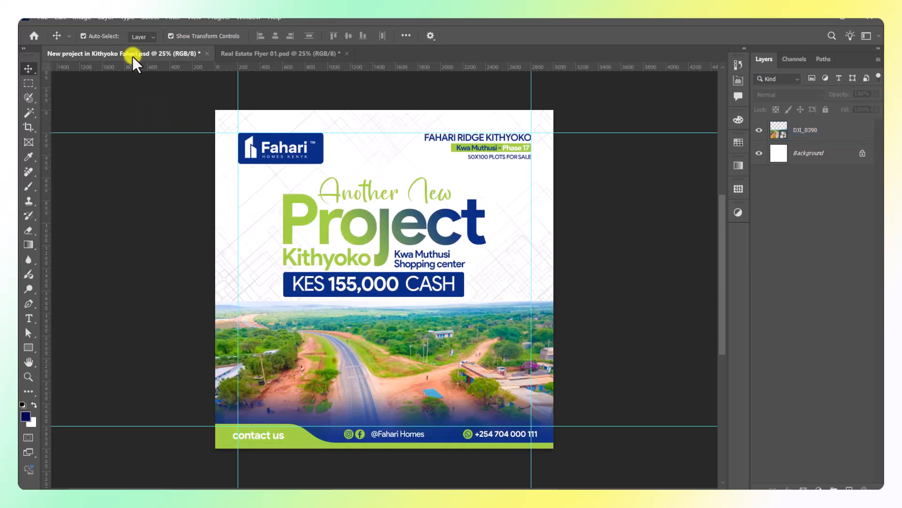
click(373, 207)
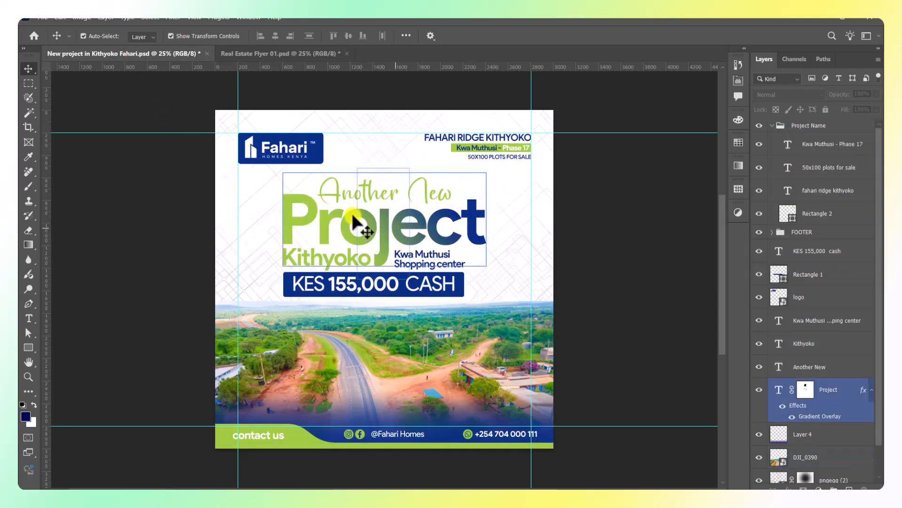
click(390, 195)
click(299, 224)
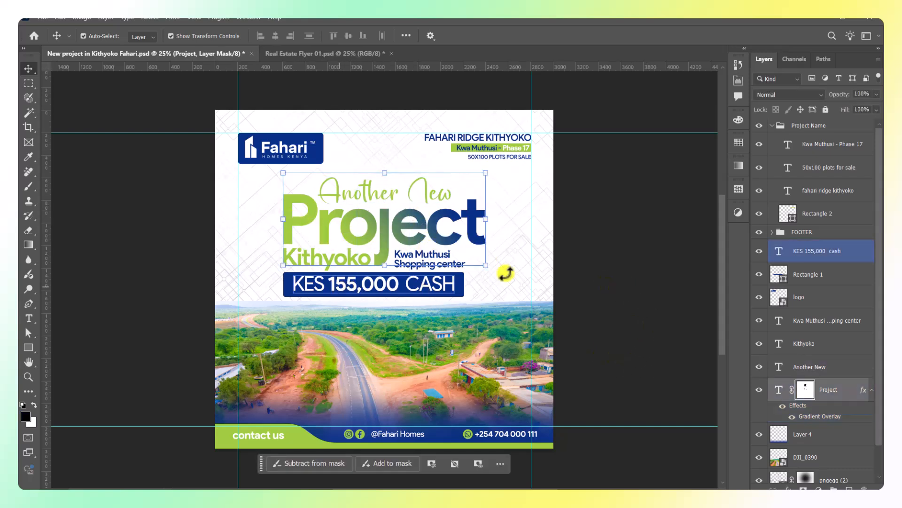
click(621, 242)
click(318, 241)
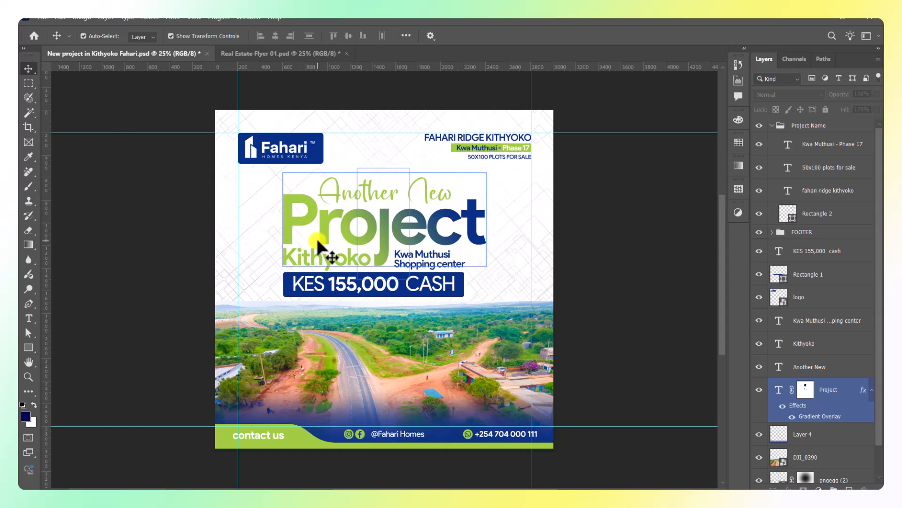
click(395, 179)
click(284, 87)
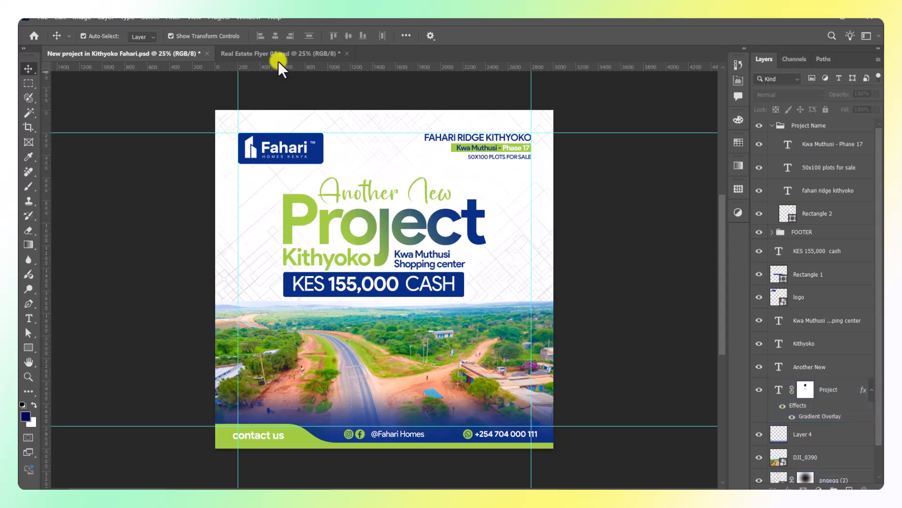
click(284, 55)
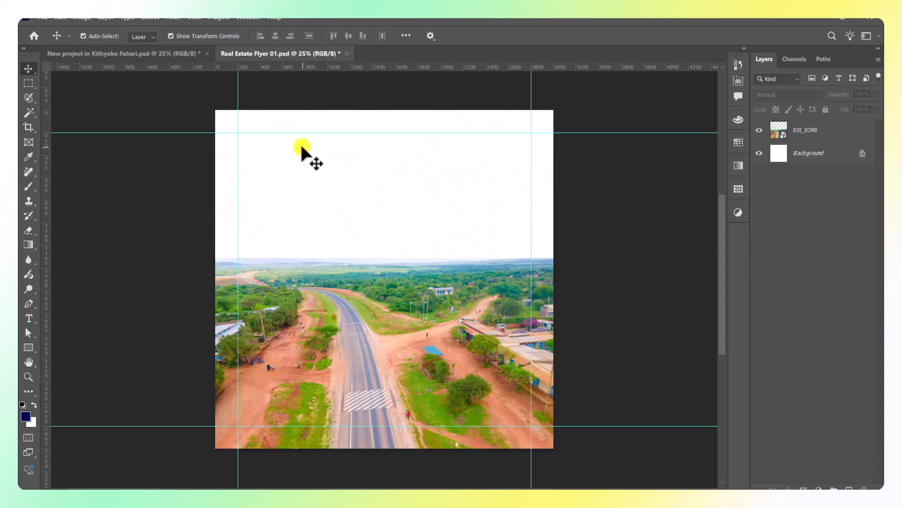
Add a 'Project' text layer above the drone photo.
key(t)
click(353, 213)
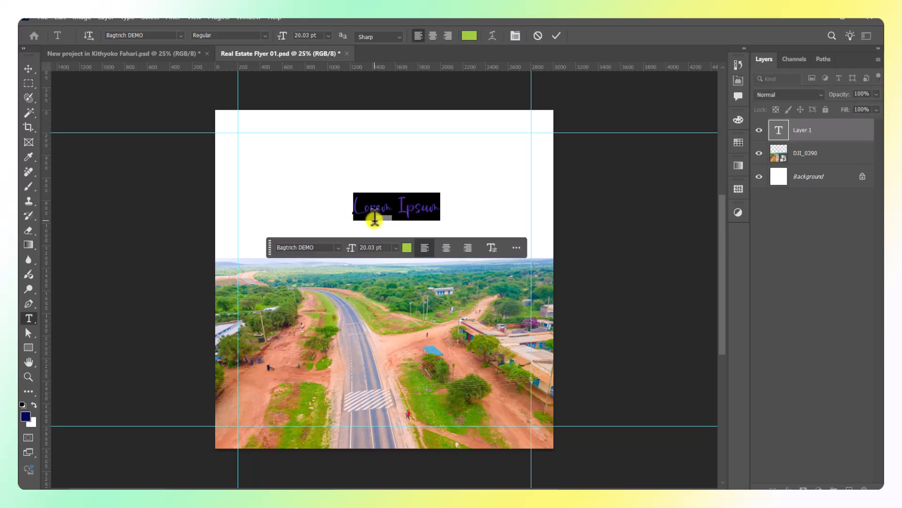
text(P)
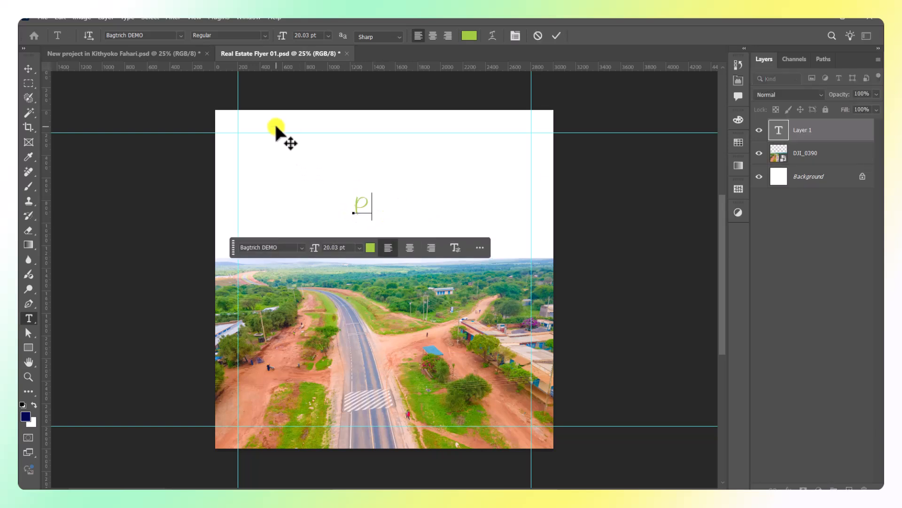
text(roject)
click(553, 36)
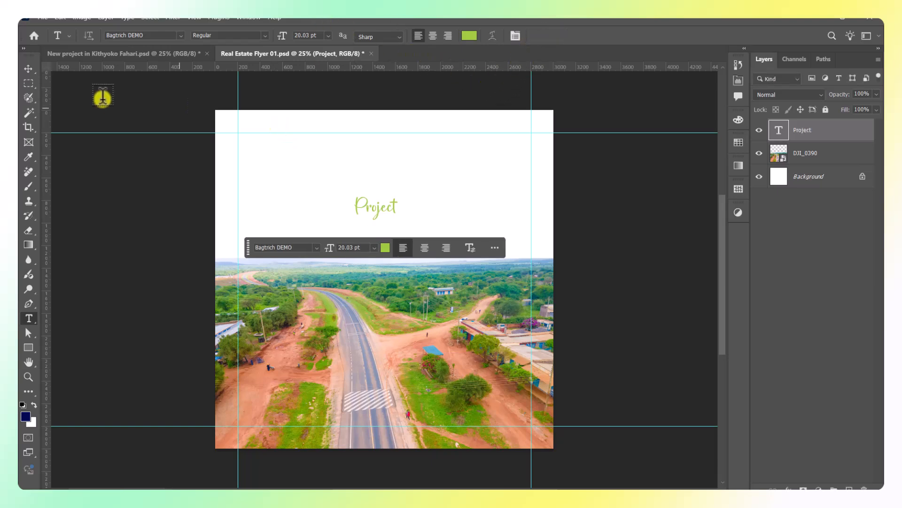
Duplicate Project just below and retype the original as 'Another New'.
click(28, 68)
scroll(411, 257, up, 1)
scroll(392, 256, up, 2)
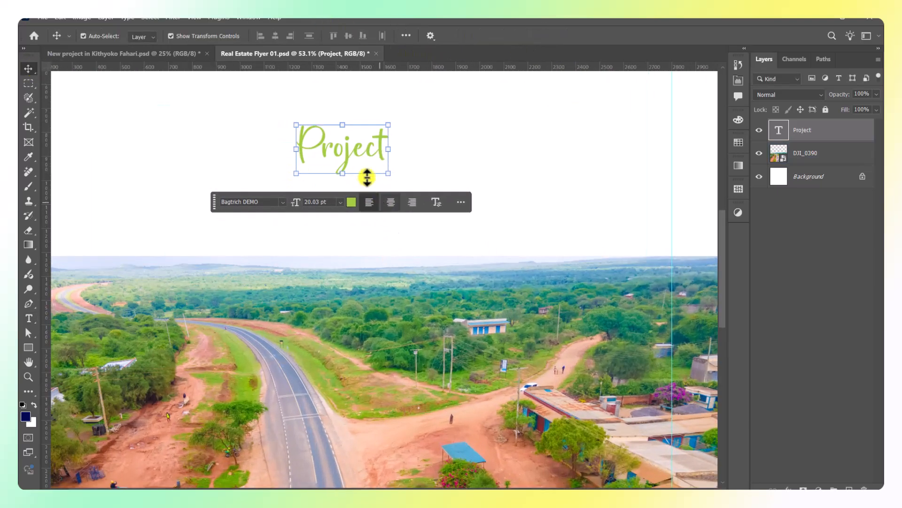
drag(351, 151, 354, 213)
double_click(353, 143)
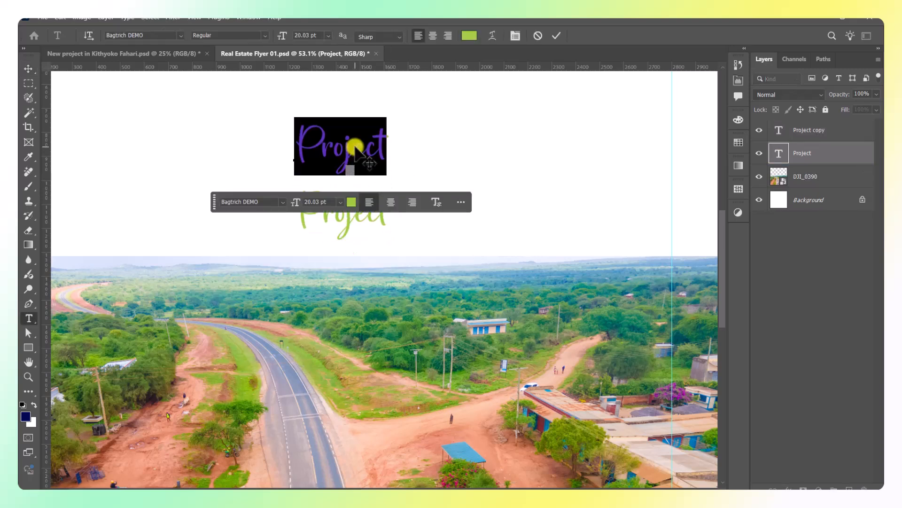
text(We)
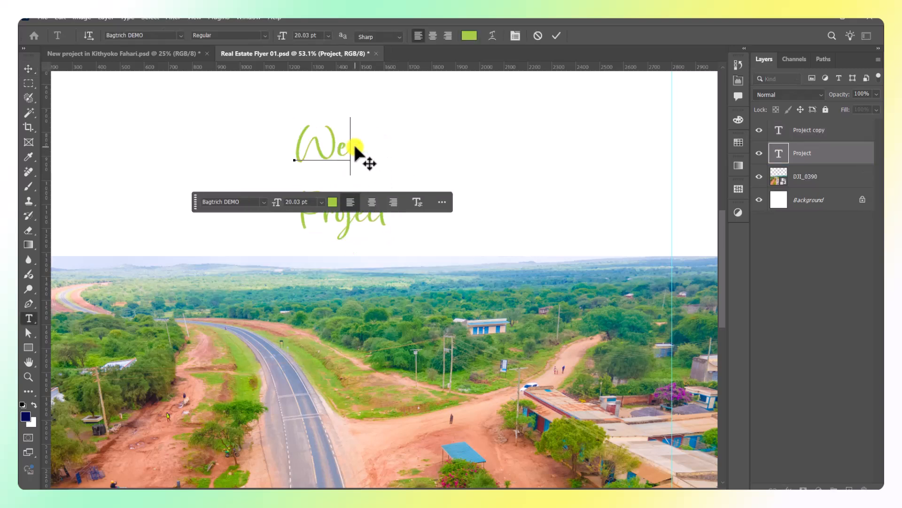
key(ctrl+a)
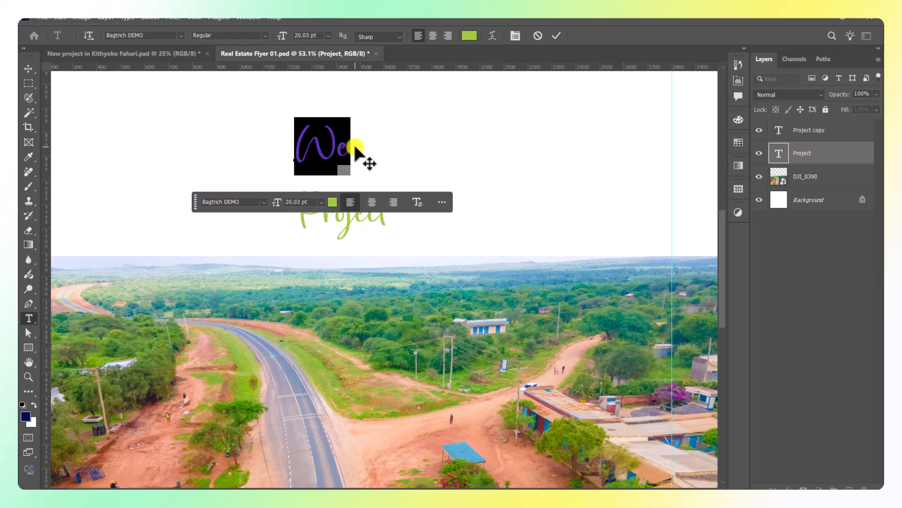
text(Another)
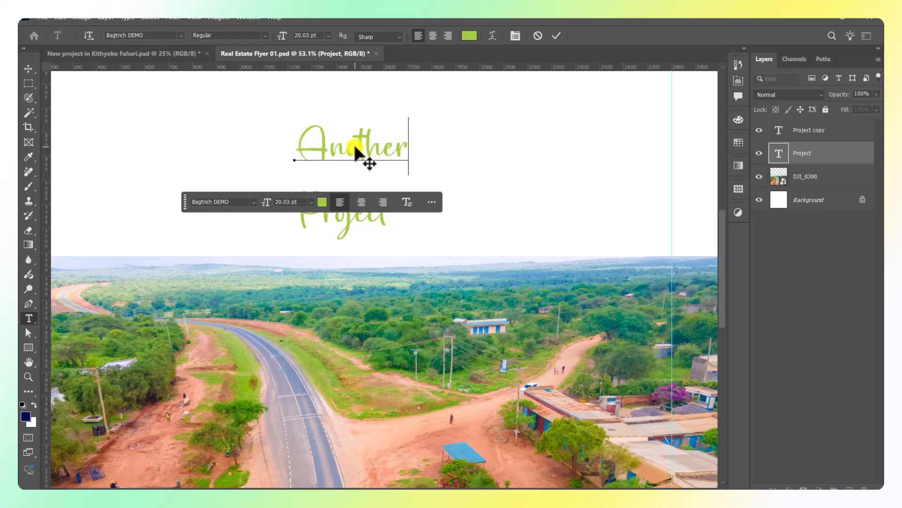
text( 1)
text(ew)
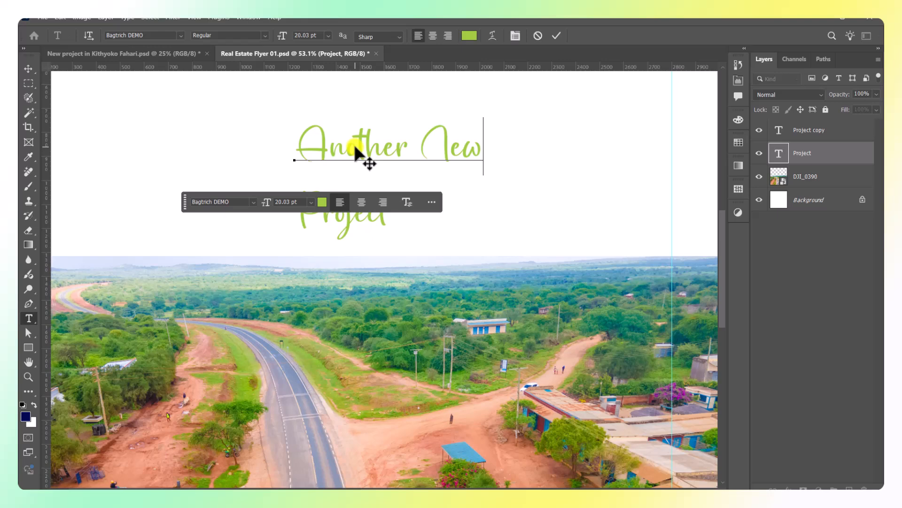
click(556, 36)
scroll(417, 252, down, 2)
double_click(346, 213)
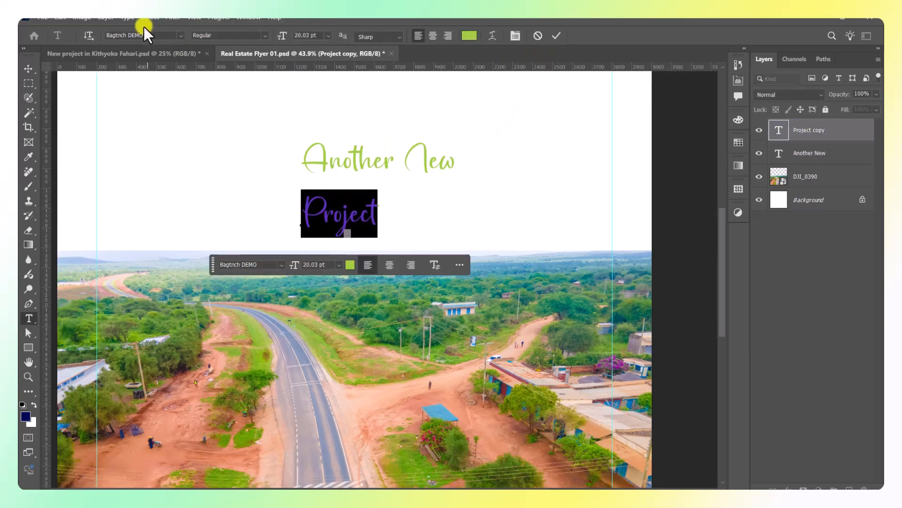
Change the Project text's font to Product Sans Bold.
click(151, 36)
text(roduct Sans)
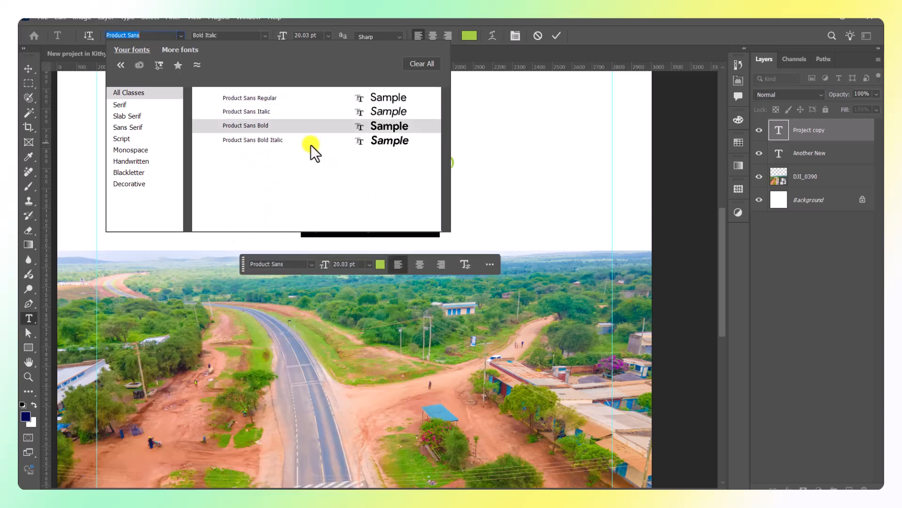
click(284, 129)
click(557, 36)
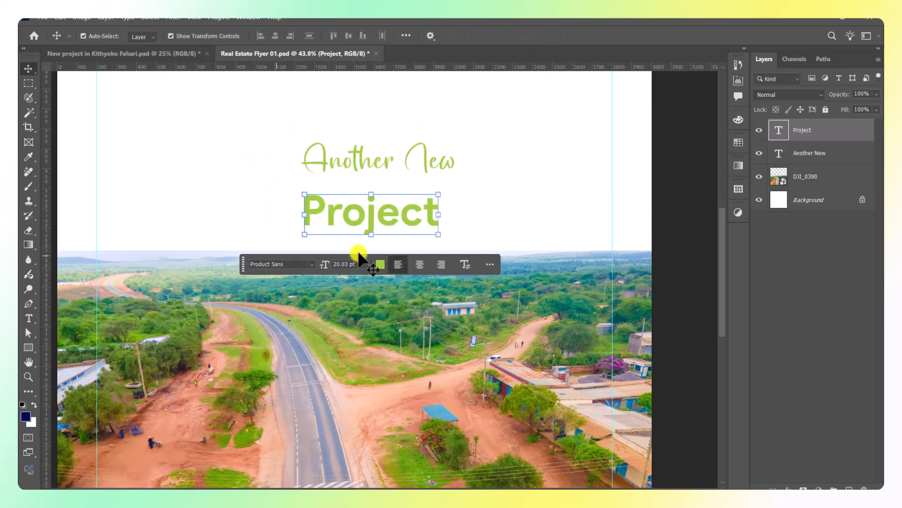
Scale Project to about 225% and move it up under Another New.
key(ctrl+t)
drag(371, 239, 374, 288)
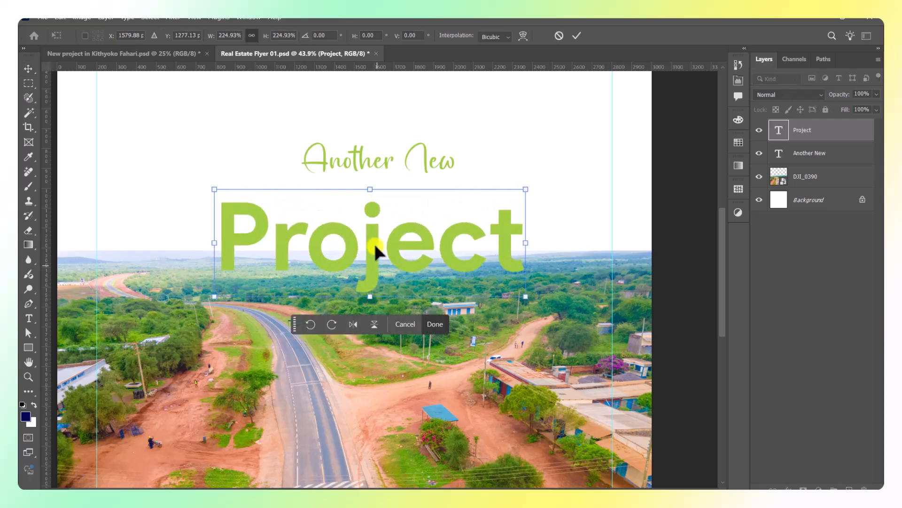
drag(375, 252, 346, 229)
click(575, 38)
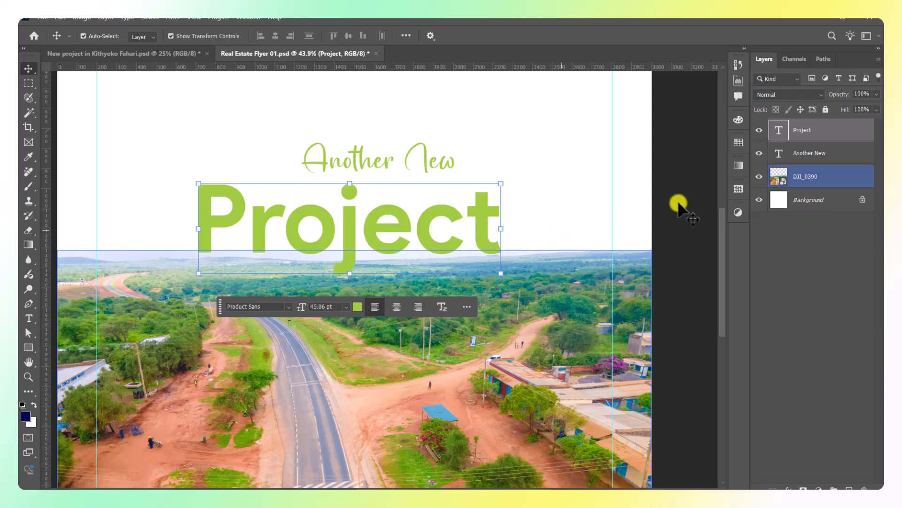
Centre the Project text layer horizontally against the full canvas.
click(709, 187)
click(820, 136)
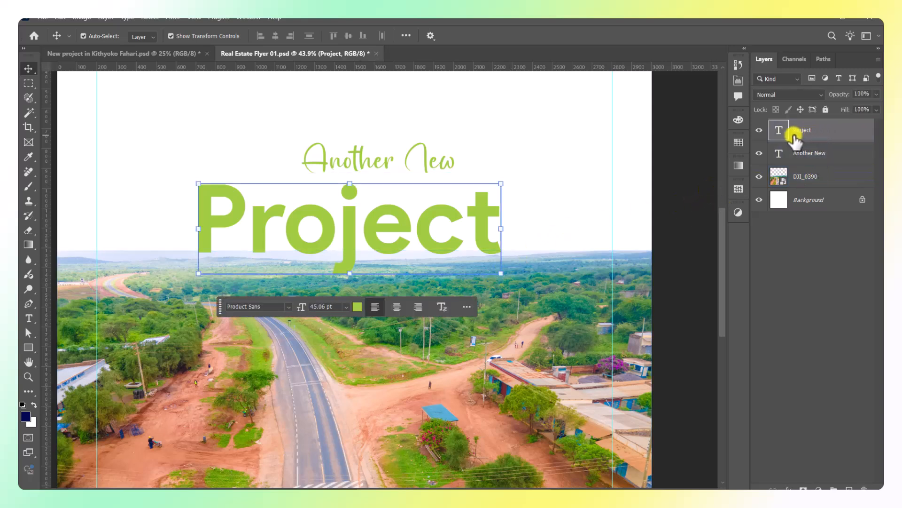
key(ctrl+a)
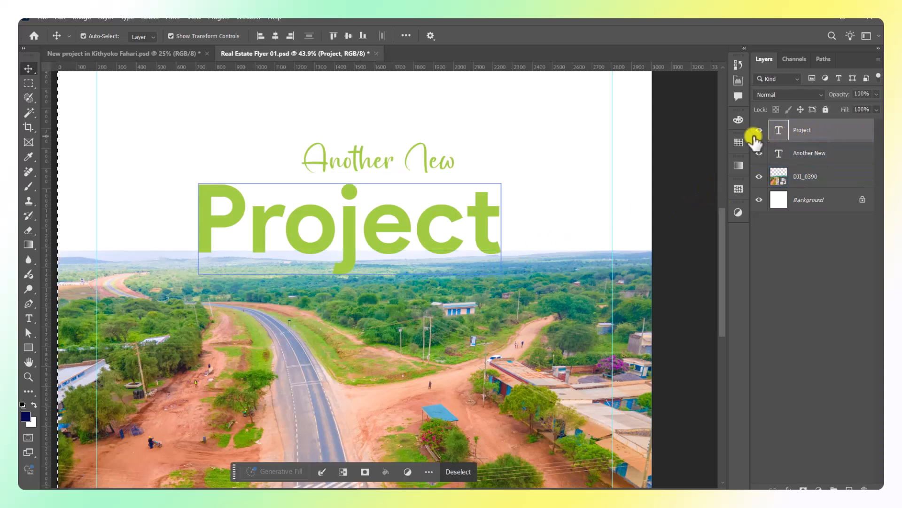
click(274, 36)
Centre the Another New text layer horizontally on the canvas.
click(450, 196)
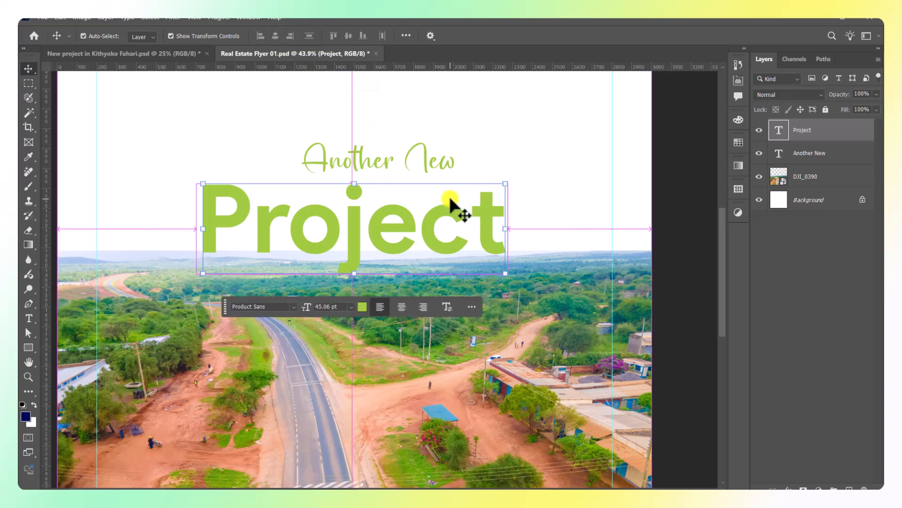
scroll(449, 196, down, 2)
scroll(437, 178, up, 1)
ctrl+click(408, 160)
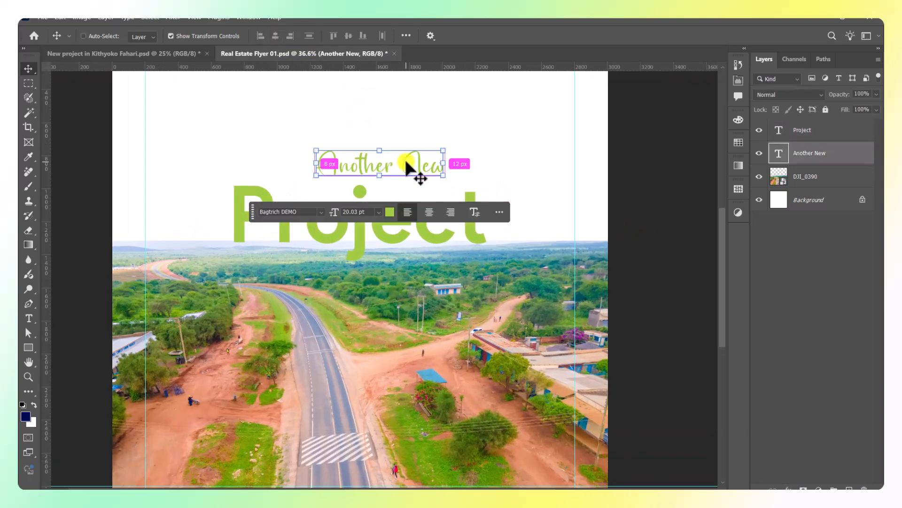
click(275, 36)
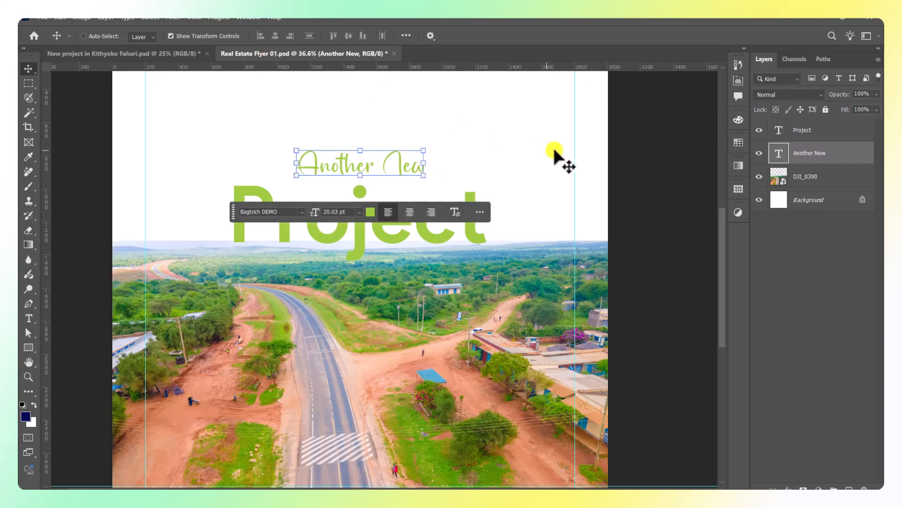
Move the Project heading up so it tucks directly under Another New.
ctrl+click(613, 151)
scroll(364, 233, up, 3)
drag(356, 233, 358, 203)
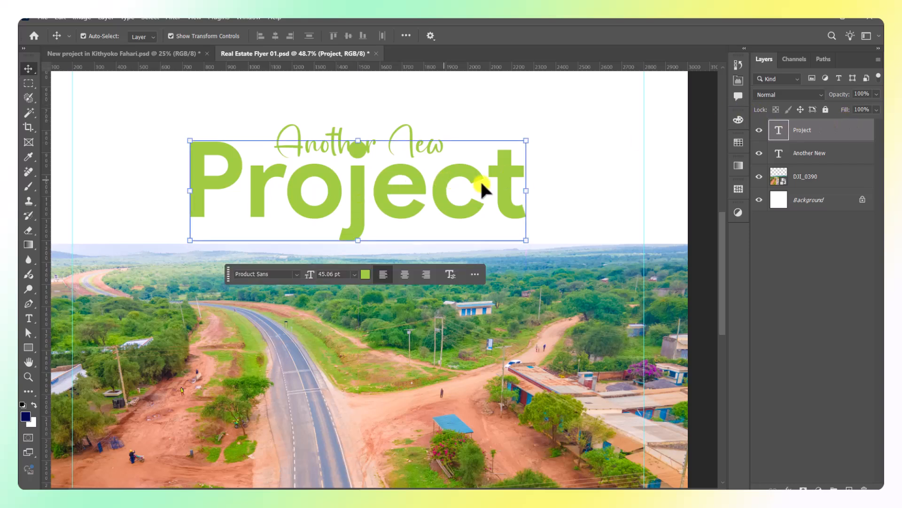
click(583, 170)
click(349, 204)
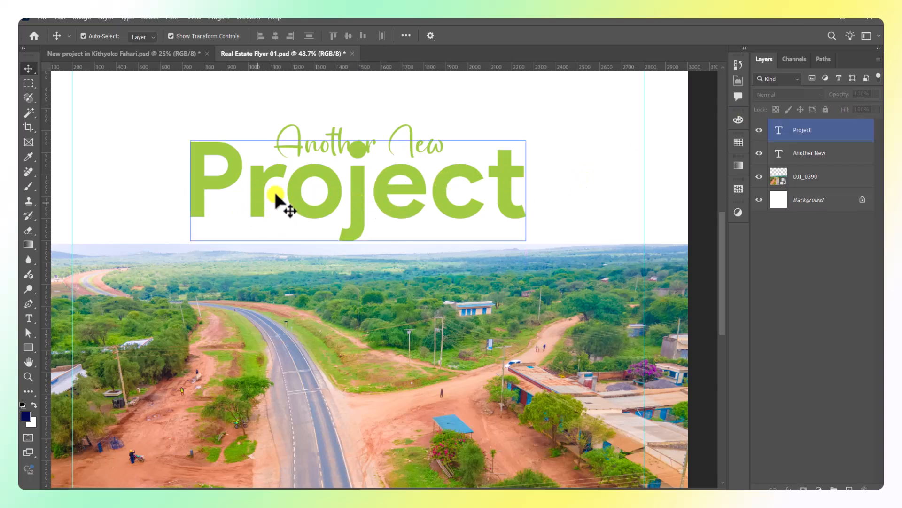
Tighten the Project heading's tracking to -50 in Character properties.
click(732, 84)
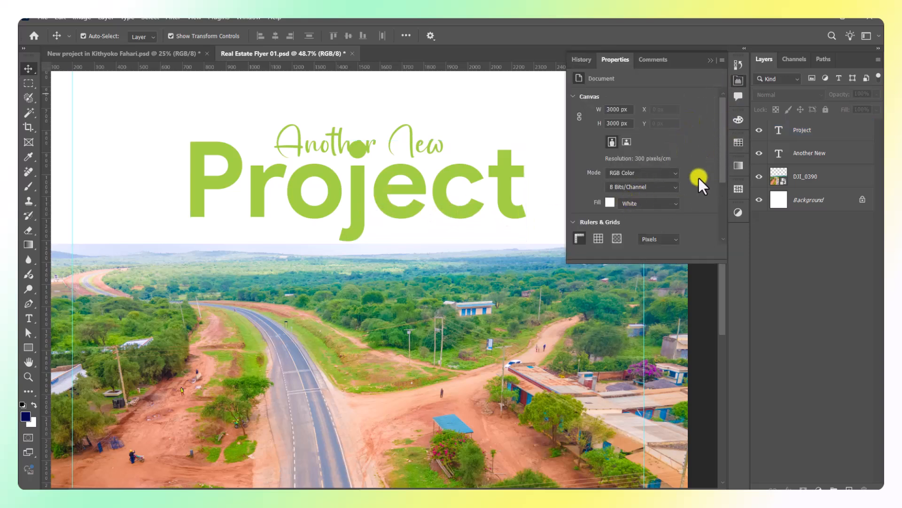
click(799, 132)
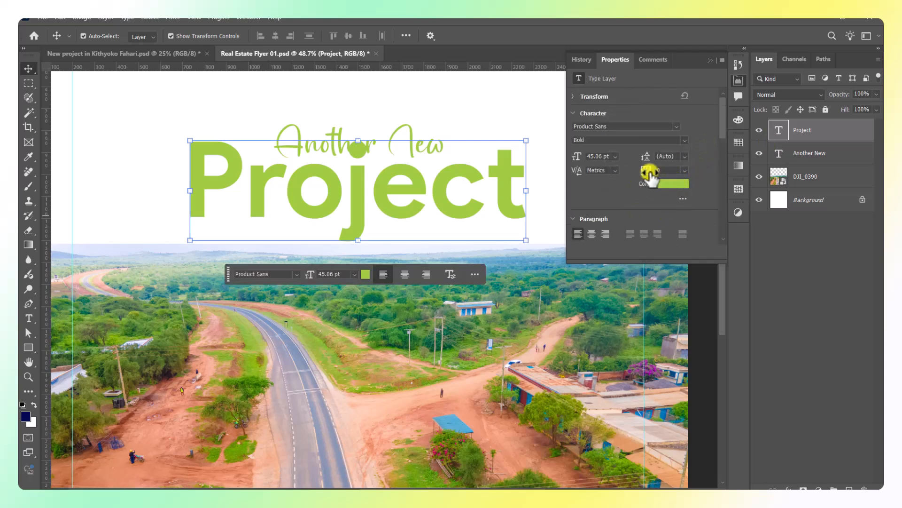
click(685, 171)
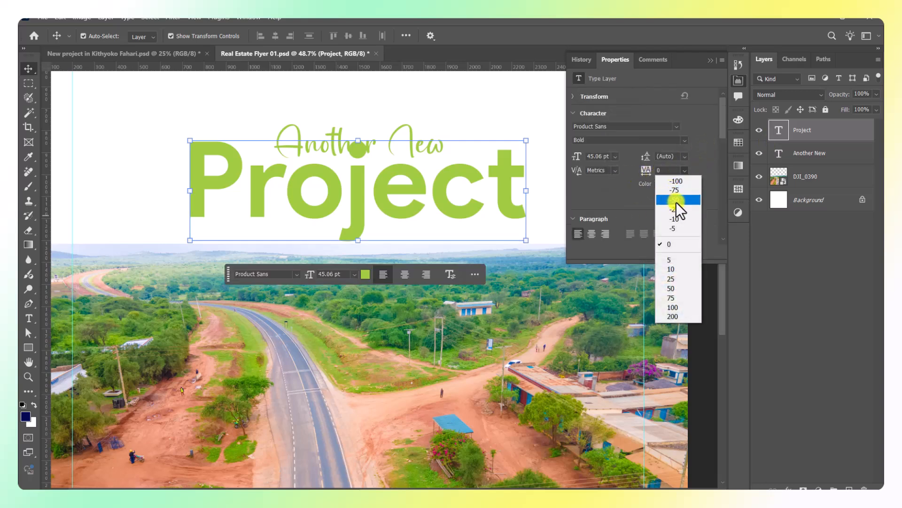
click(676, 200)
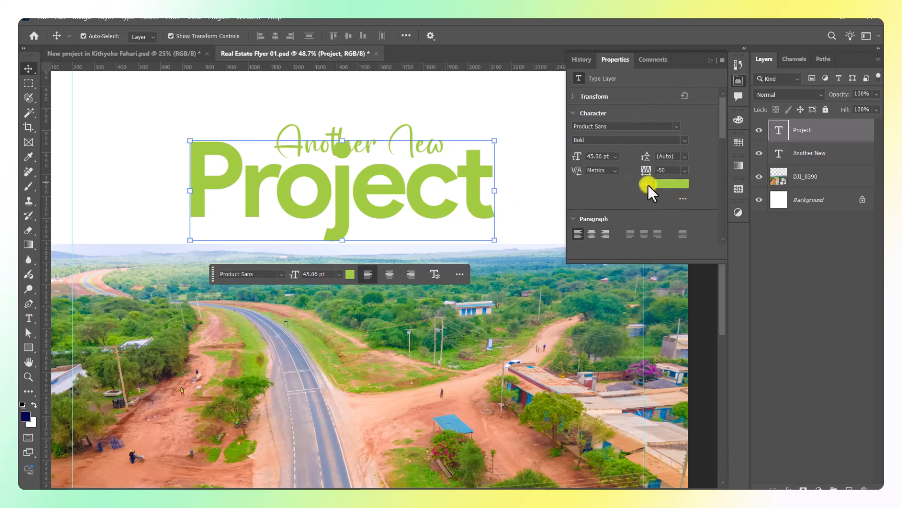
click(708, 61)
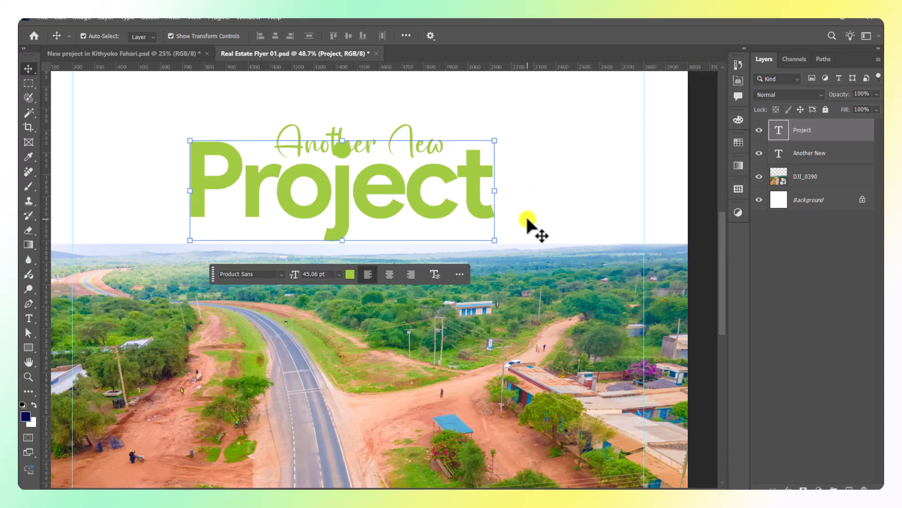
Re-centre Project horizontally, nudge it up slightly, then select both heading layers.
key(ctrl+a)
click(277, 36)
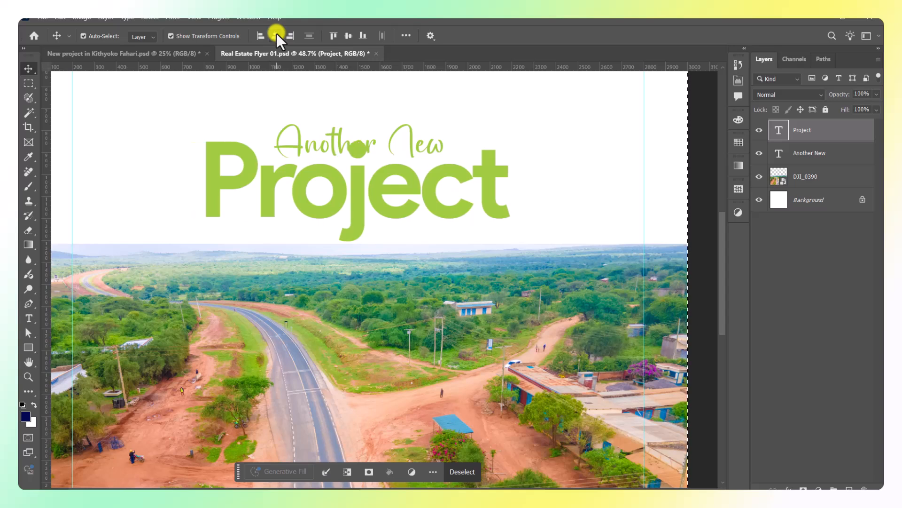
key(ctrl+d)
ctrl+click(566, 187)
ctrl+click(367, 194)
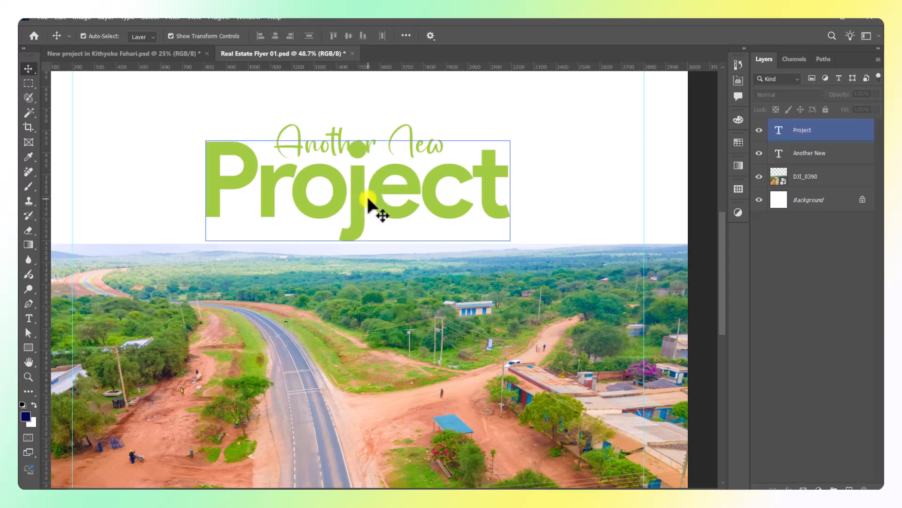
key(shift+Up)
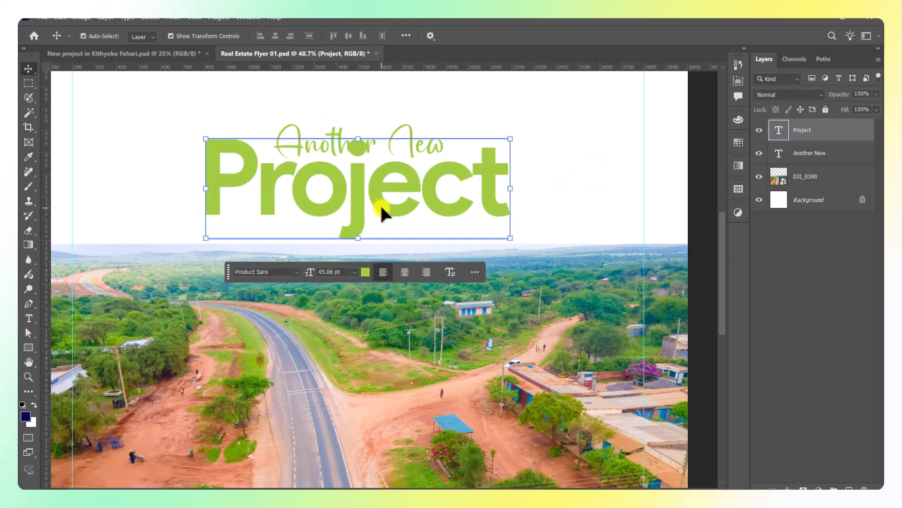
ctrl+click(365, 249)
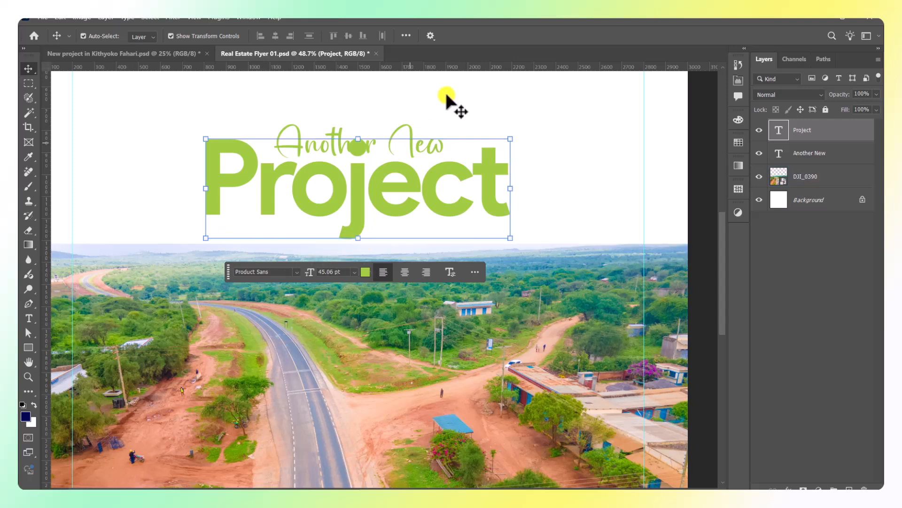
shift+click(804, 159)
Scale Another New and Project together to 116.08%, commit, then reselect Project.
key(ctrl+minus)
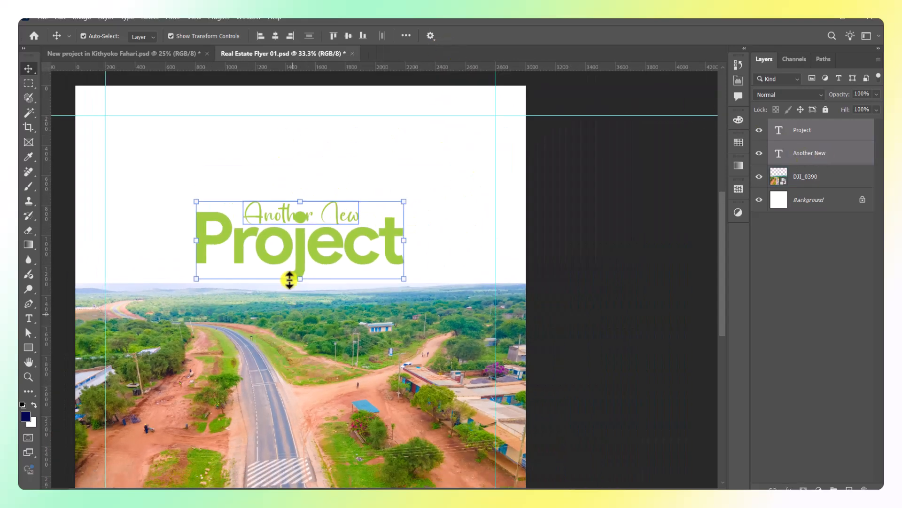
drag(301, 200, 308, 187)
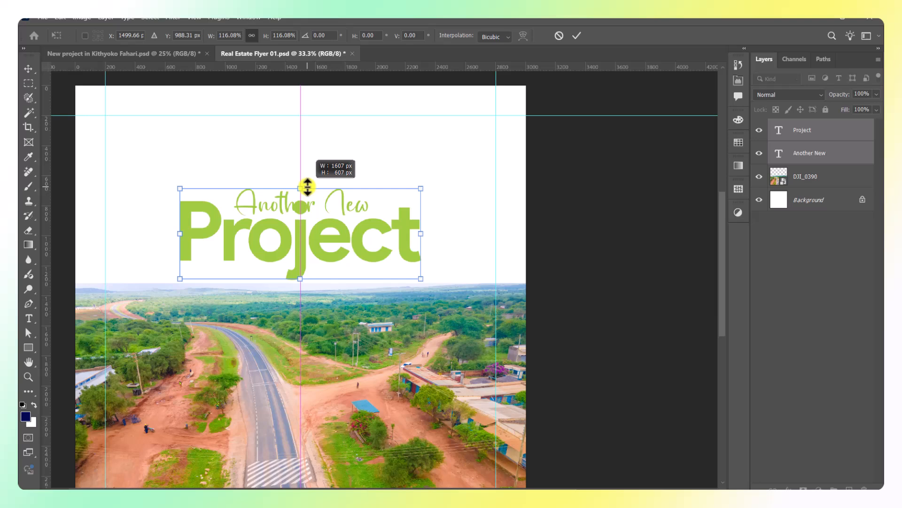
click(577, 36)
scroll(376, 269, up, 2)
click(327, 303)
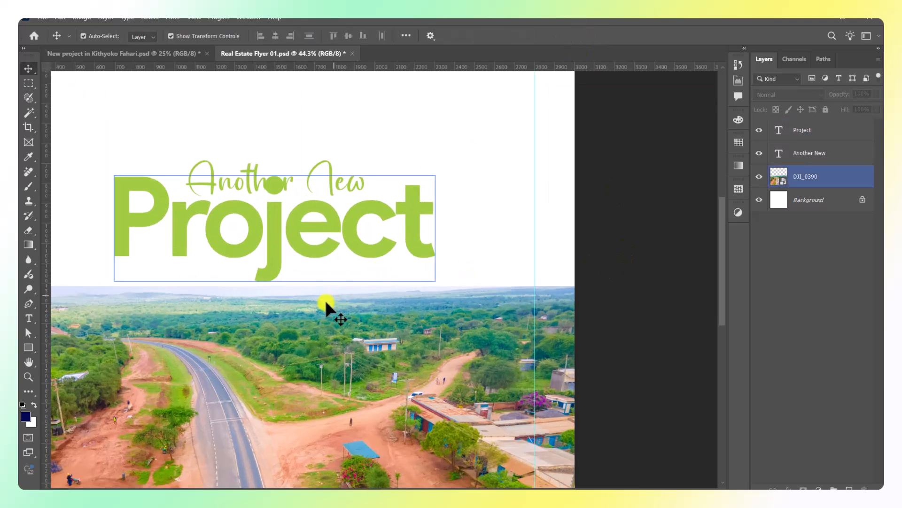
drag(325, 304, 360, 300)
click(657, 227)
scroll(583, 231, down, 1)
scroll(574, 234, down, 3)
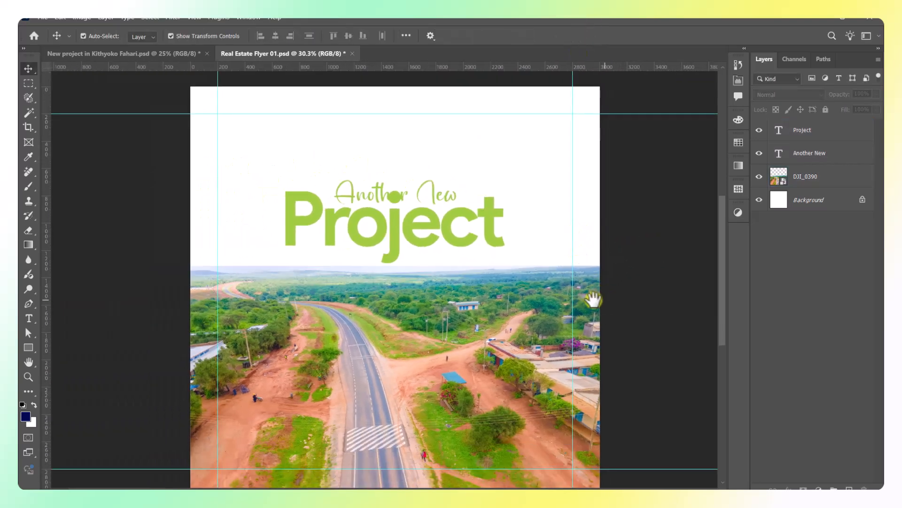
drag(606, 298, 593, 299)
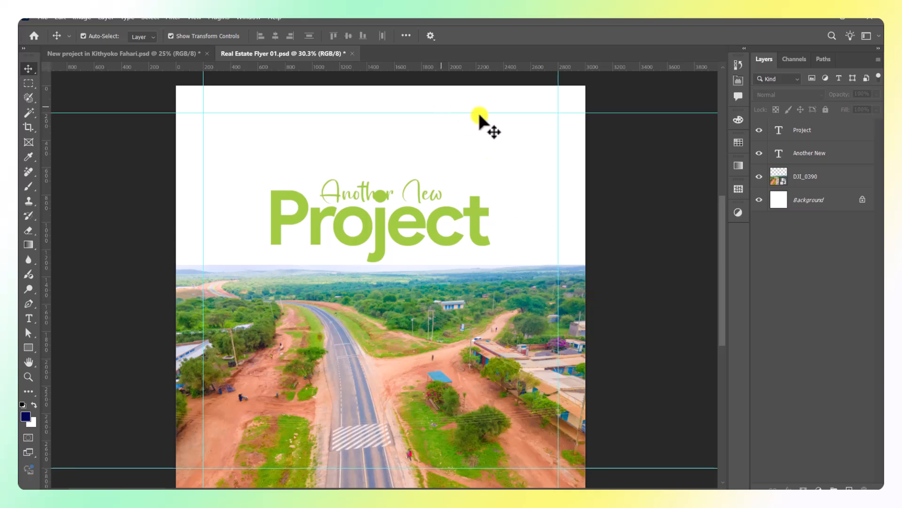
click(479, 231)
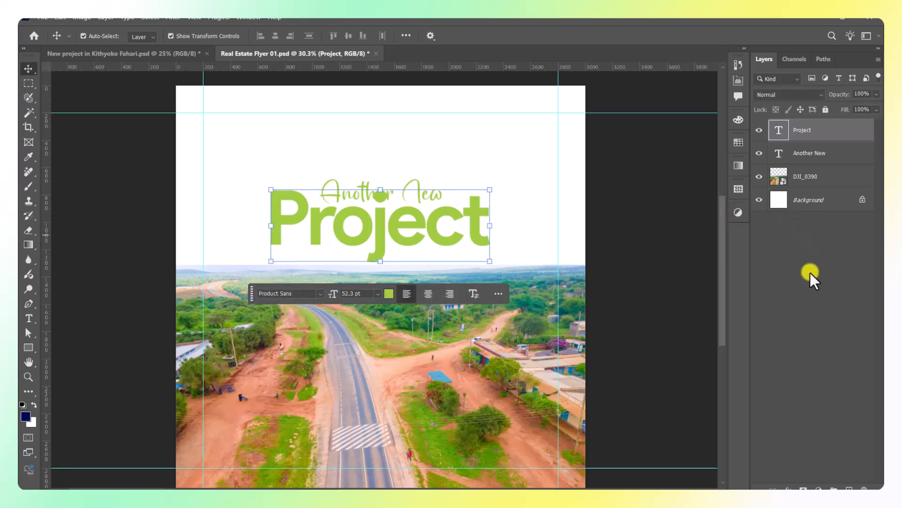
Add a layer mask to Project and set up a soft black brush.
click(806, 484)
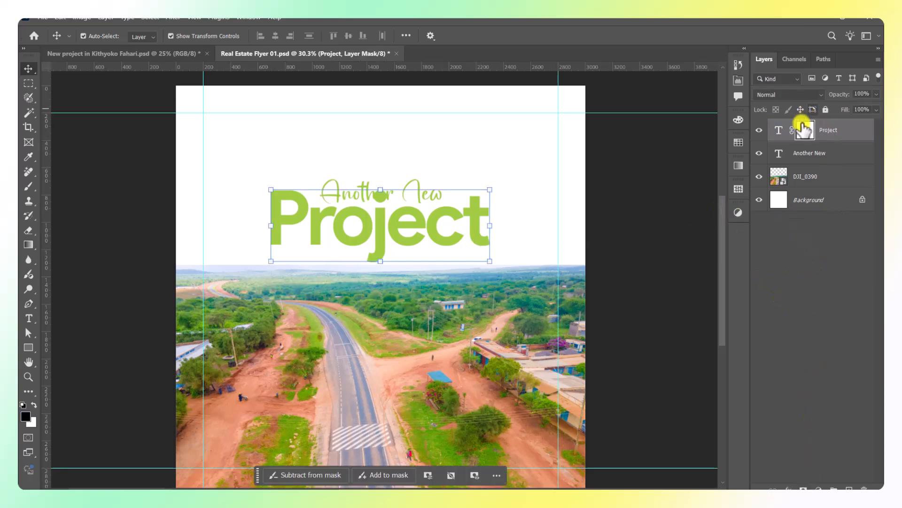
key(b)
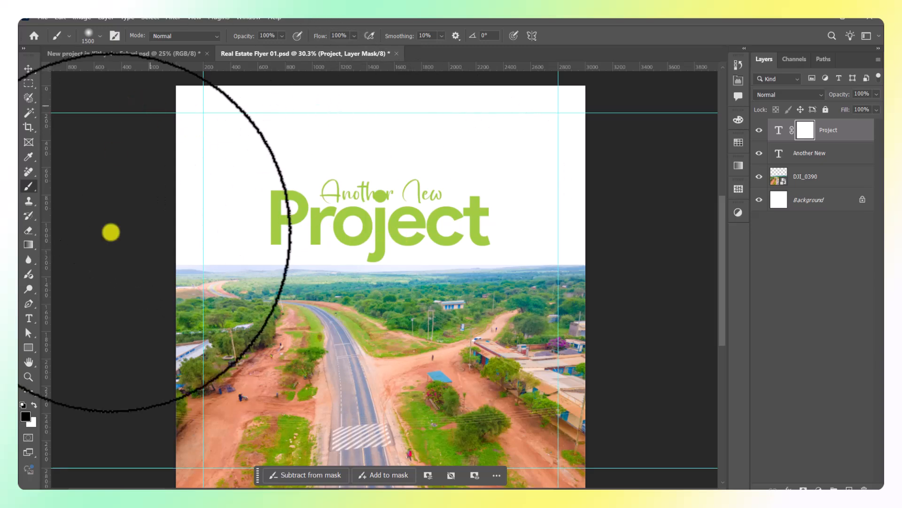
click(100, 35)
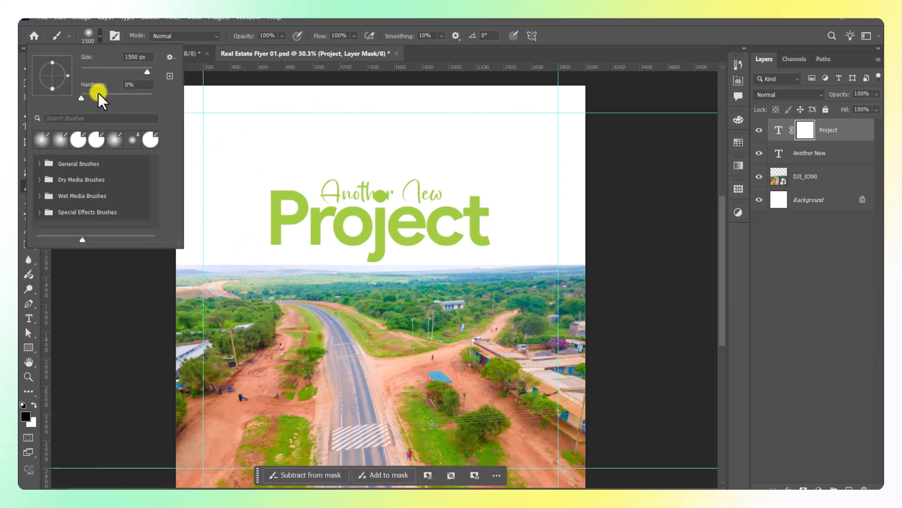
click(87, 37)
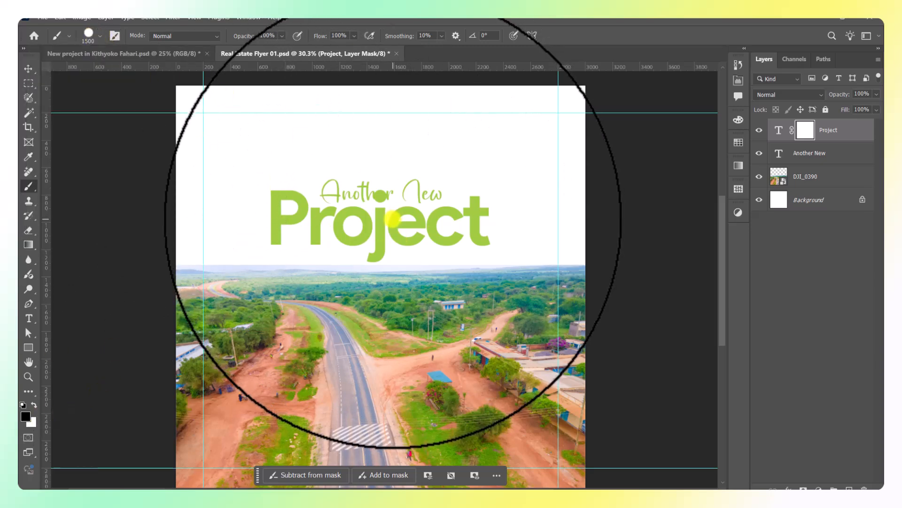
key(bracketleft)
key(bracketleft)
key(bracketleft)
Shrink the brush and paint out the j's dot over Another New.
scroll(375, 176, up, 5)
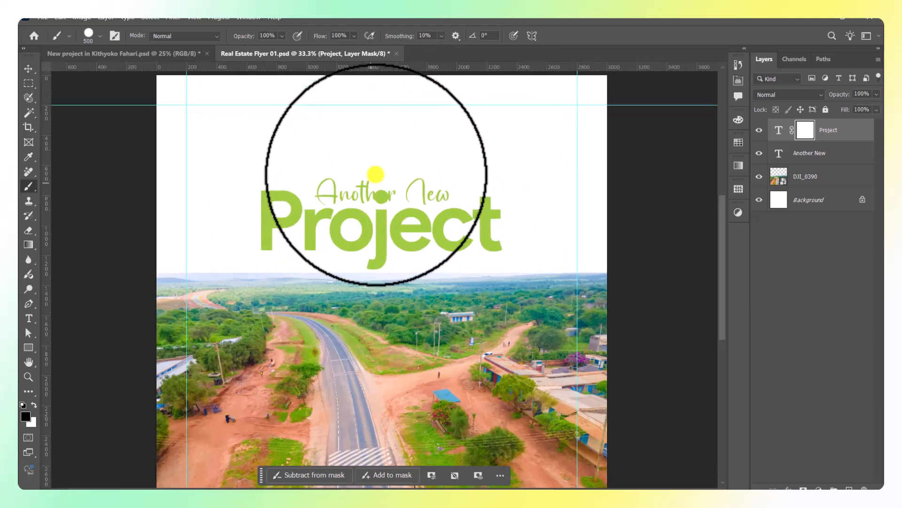
key(bracketleft)
key(bracketleft)
key(bracketleft)
key(bracketleft)
key(bracketleft)
key(bracketleft)
key(bracketleft)
click(385, 202)
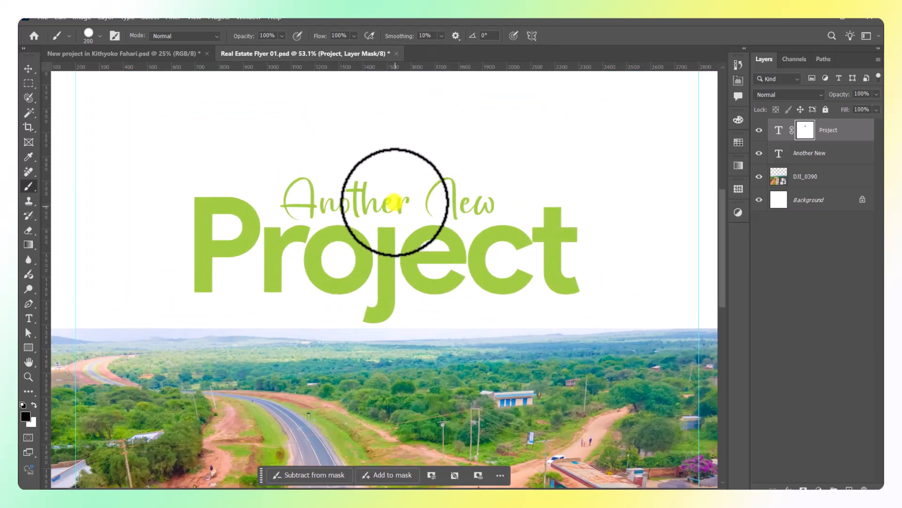
scroll(423, 202, down, 1)
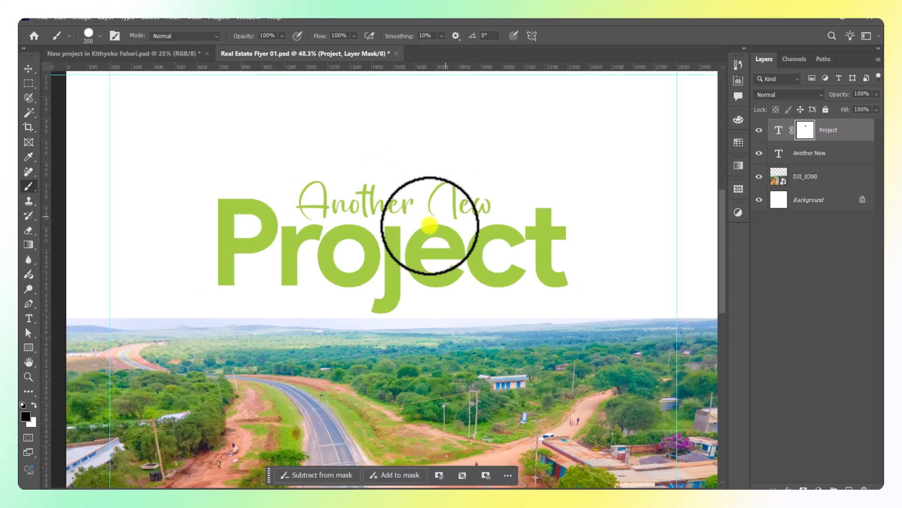
click(28, 69)
scroll(329, 151, down, 3)
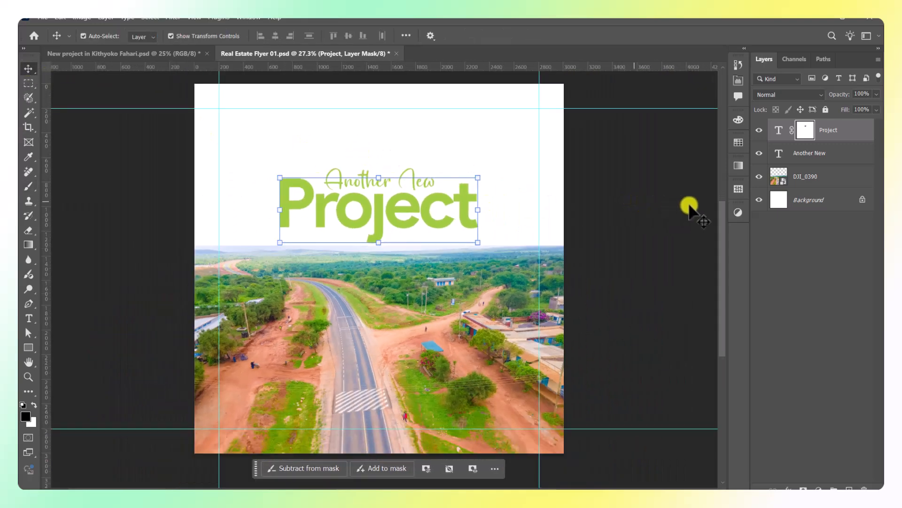
click(690, 207)
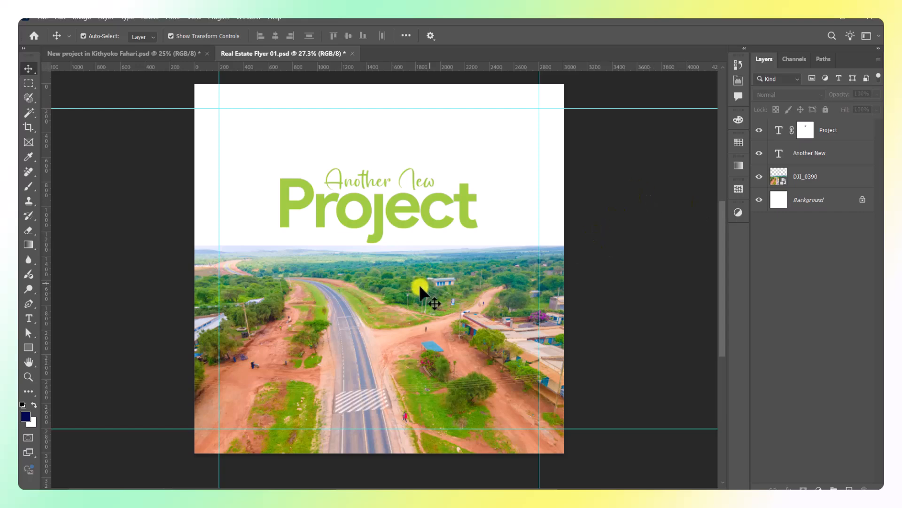
scroll(419, 287, up, 4)
Duplicate the Project heading downward and shrink the copy to about a third.
key(t)
click(249, 230)
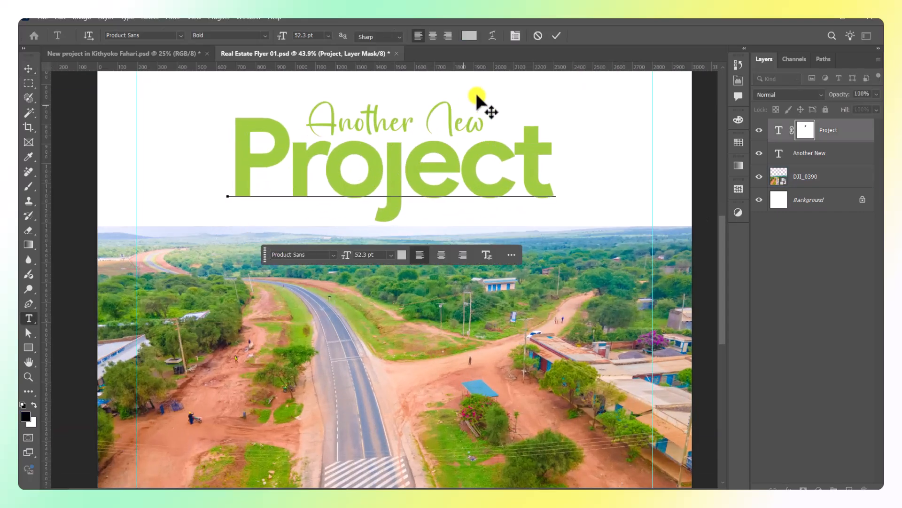
click(551, 35)
click(33, 69)
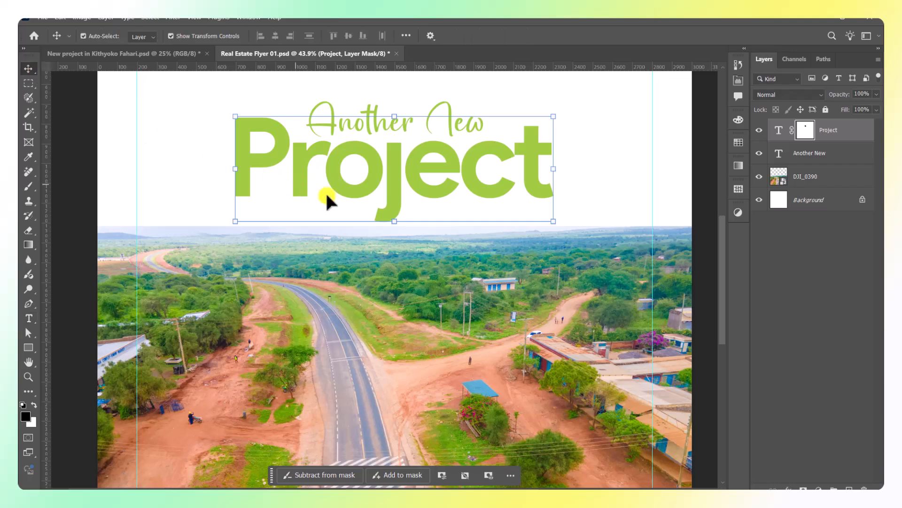
drag(452, 176, 446, 260)
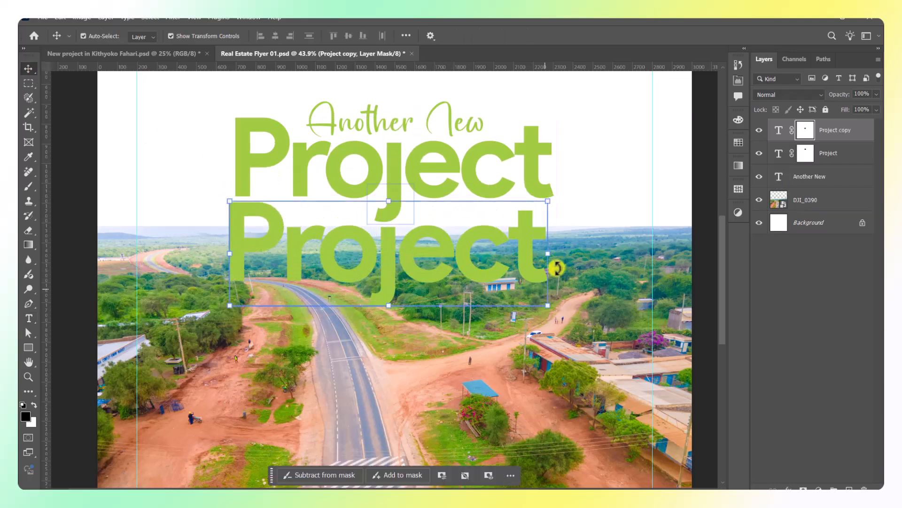
drag(548, 253, 309, 213)
scroll(290, 247, up, 2)
key(Return)
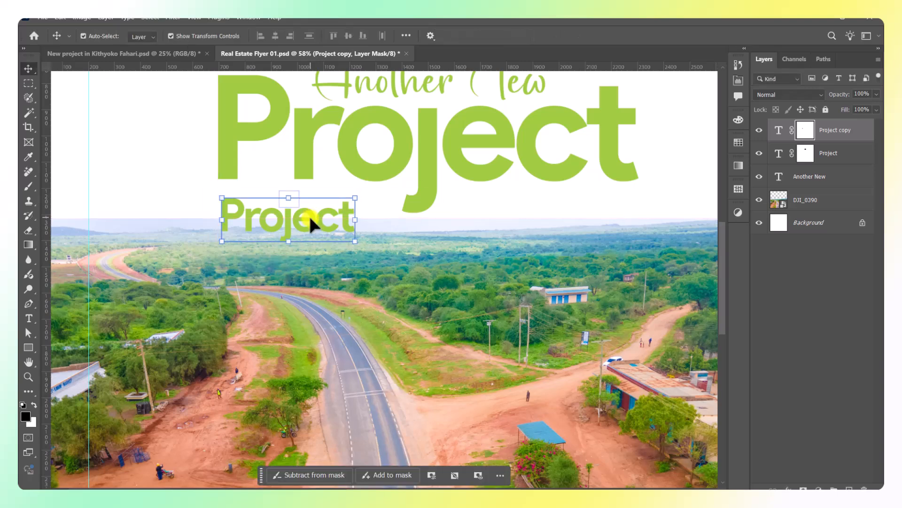
Retype the small copy as 'Kithyoko' and place it just beneath Project.
double_click(282, 220)
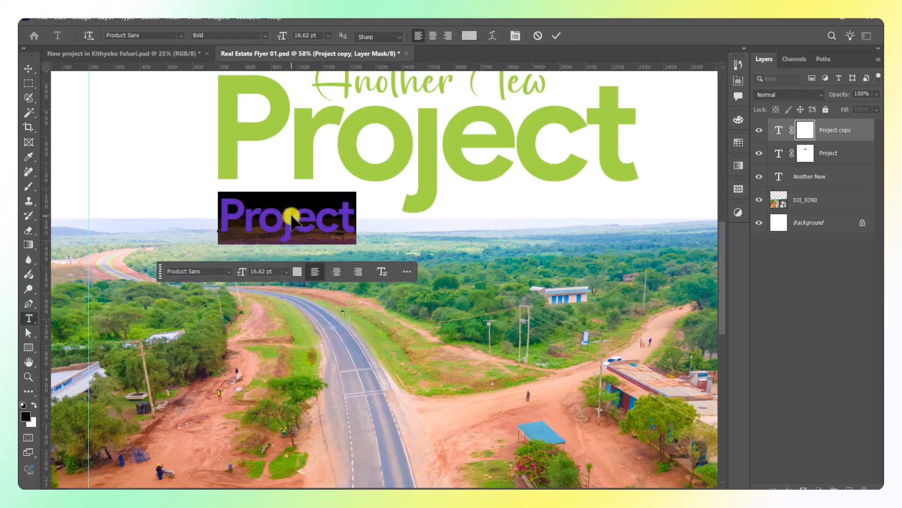
text(Kithyoko)
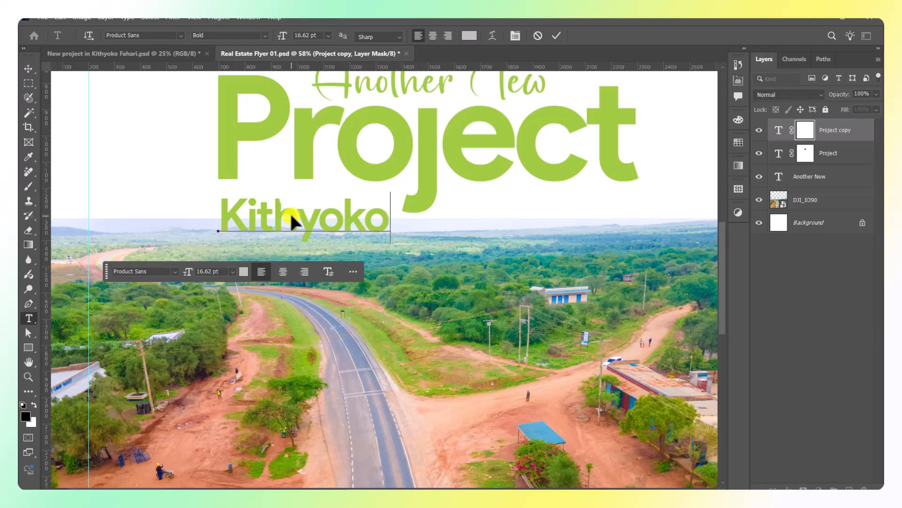
click(562, 36)
key(v)
scroll(202, 235, up, 4)
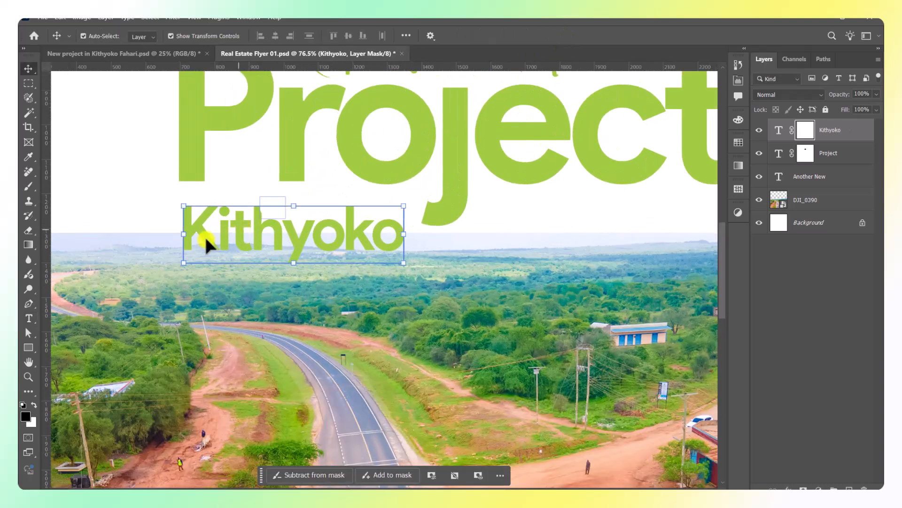
drag(190, 224, 191, 214)
Delete the layer mask from the Kithyoko text.
click(805, 131)
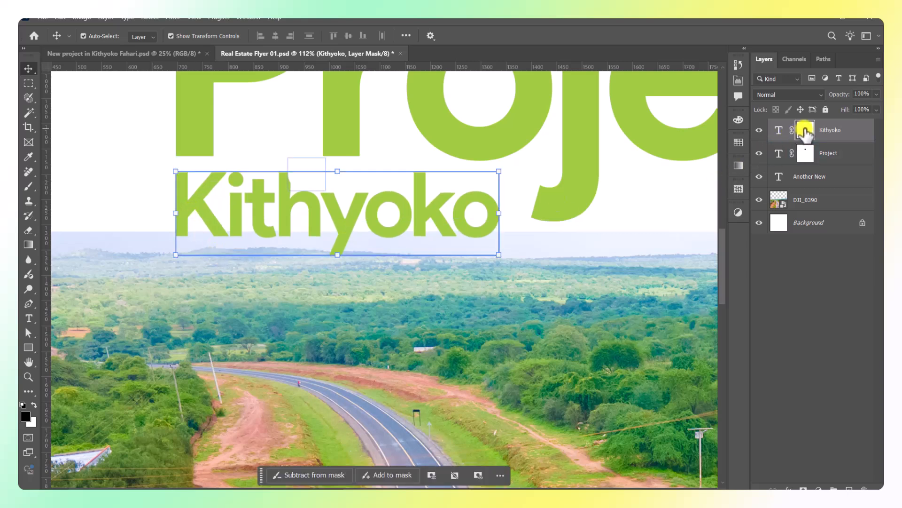
drag(805, 135, 865, 479)
click(418, 203)
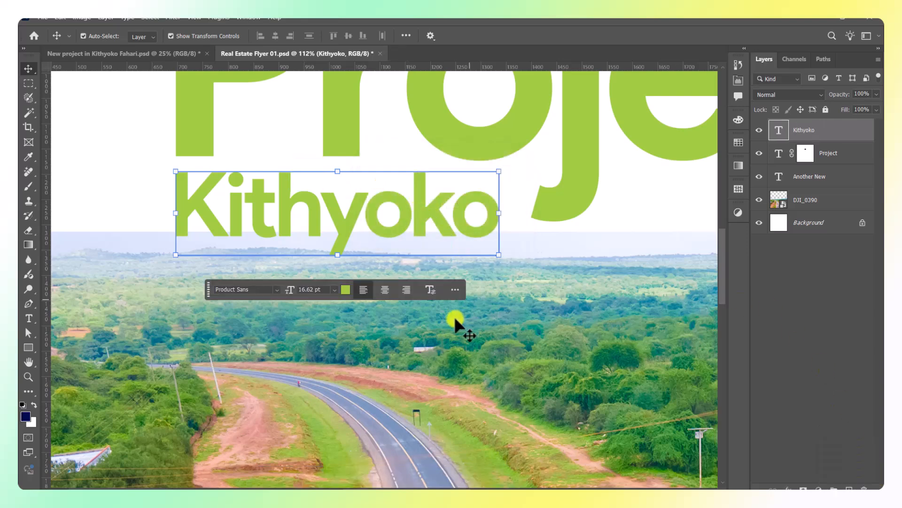
scroll(357, 295, down, 10)
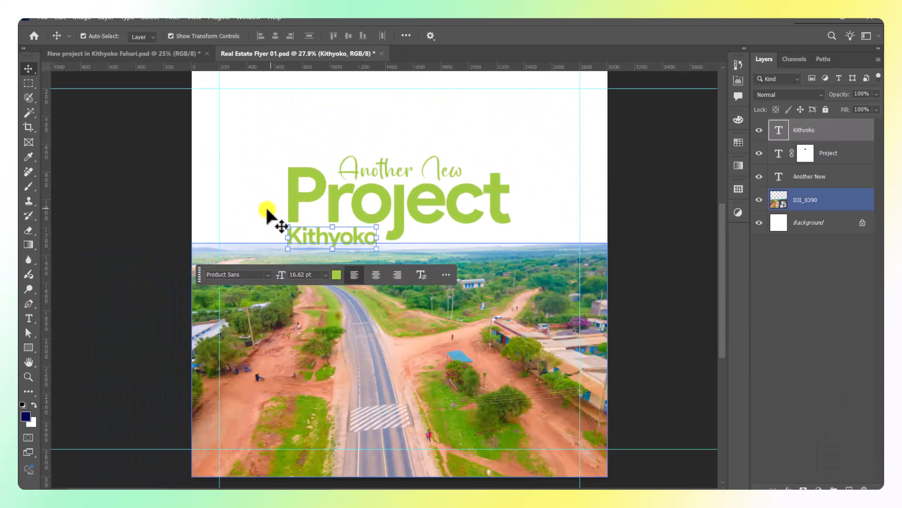
click(121, 229)
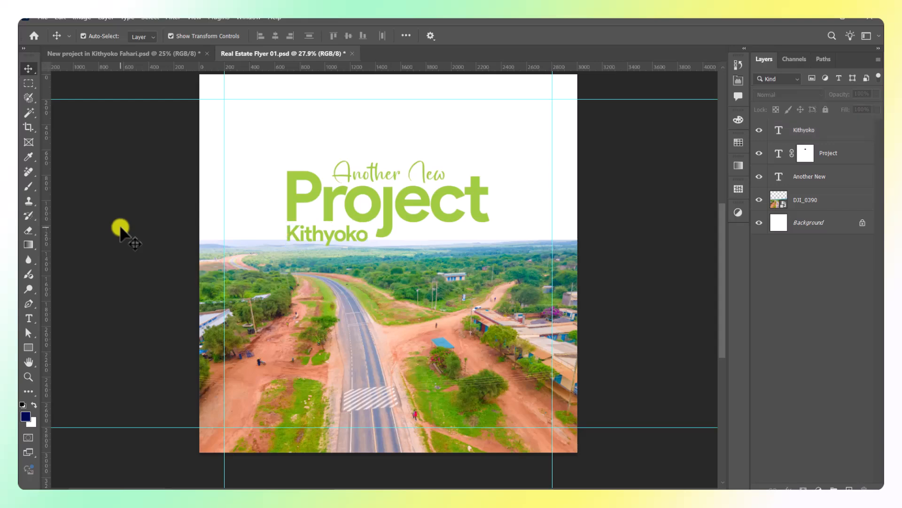
Alt-drag a copy of Kithyoko to its right.
click(488, 247)
scroll(489, 247, up, 3)
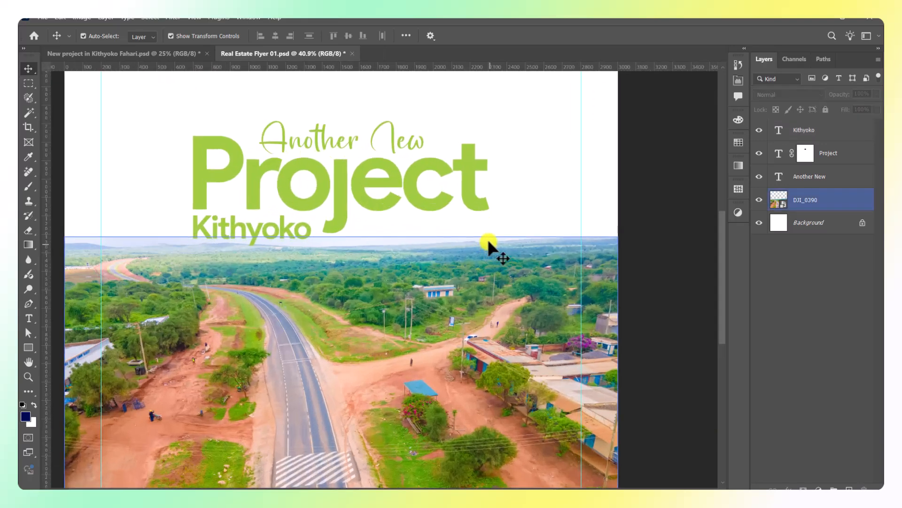
click(304, 231)
scroll(282, 231, up, 2)
drag(282, 230, 500, 237)
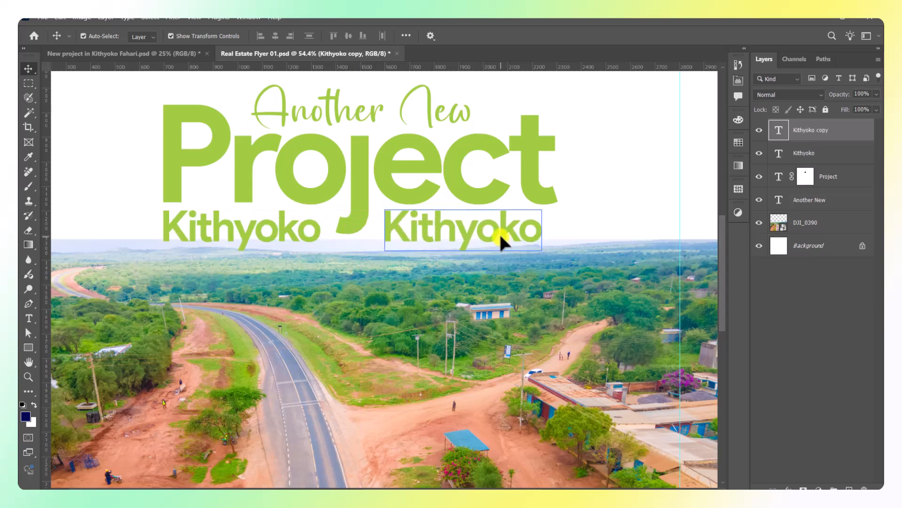
Retype the right copy as 'Kwa Muthusi' over a second line 'Shoppingg Centre'.
double_click(501, 238)
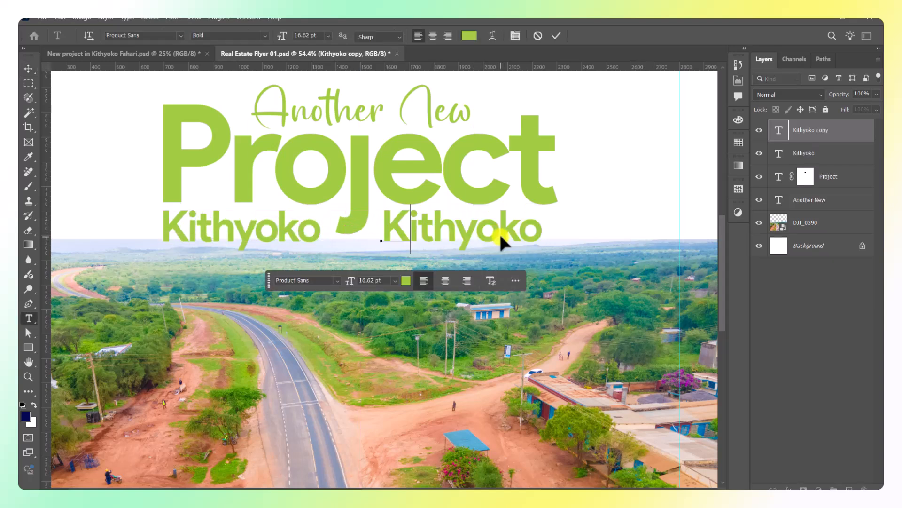
text(Kwa)
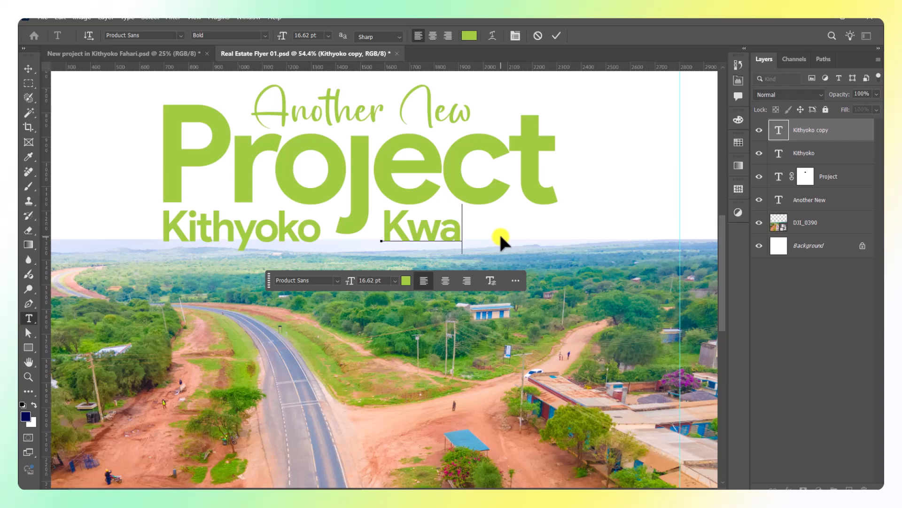
text( Muthusi)
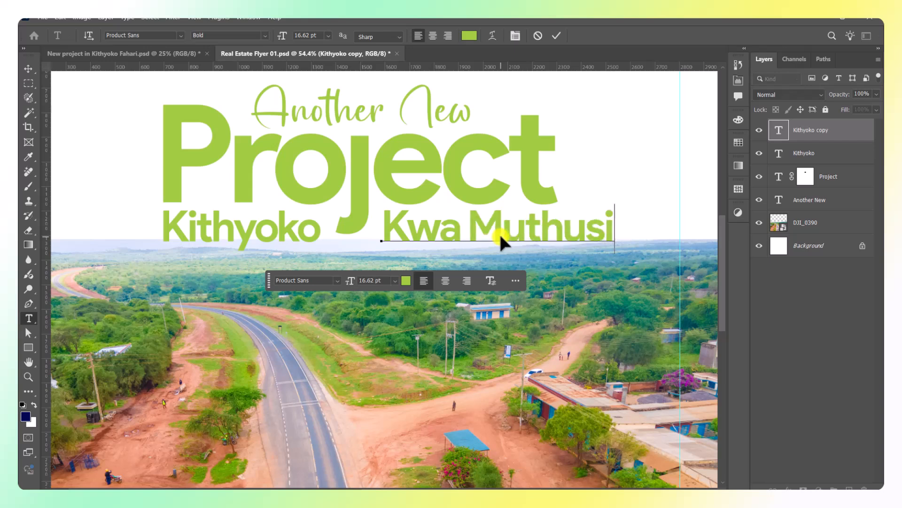
key(Return)
text(Shopping)
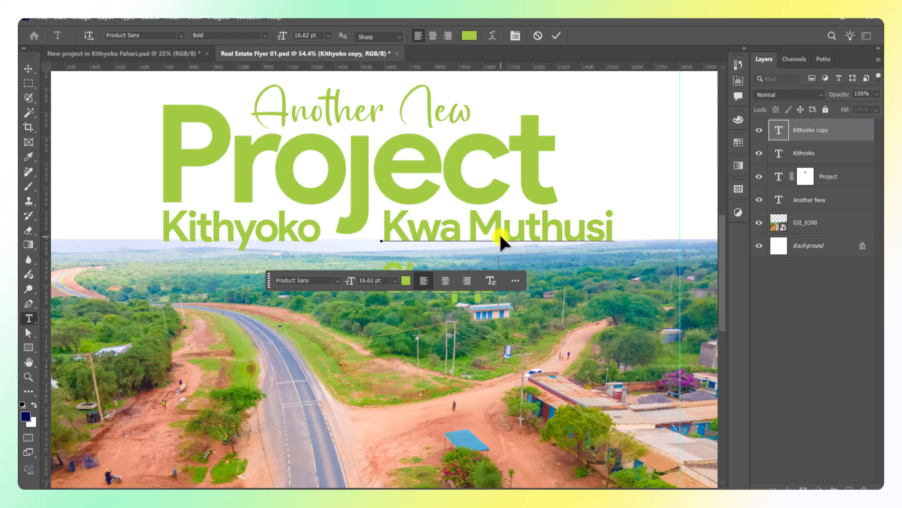
text(g Ce)
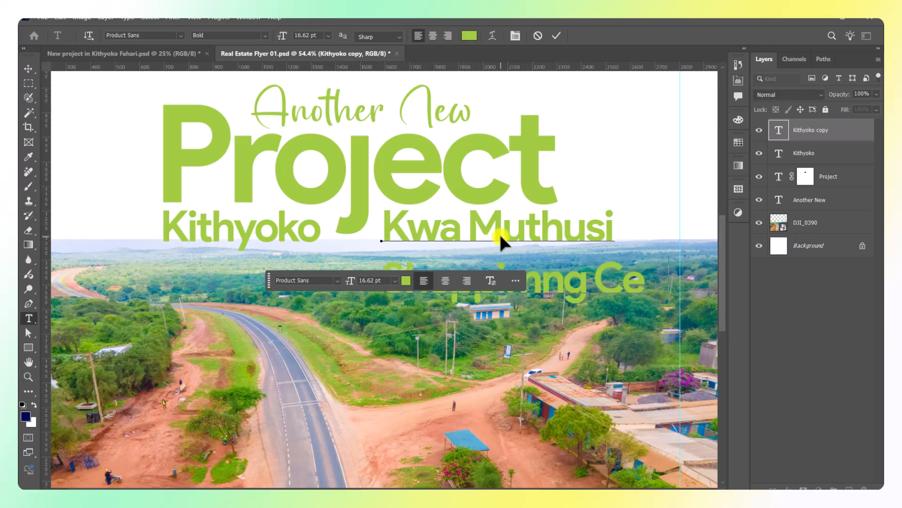
text(ntre)
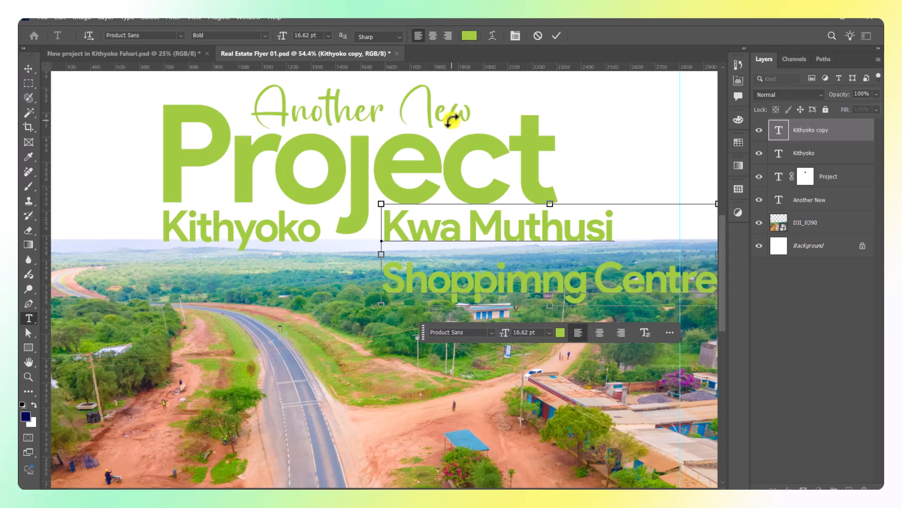
click(556, 36)
key(v)
key(ctrl+0)
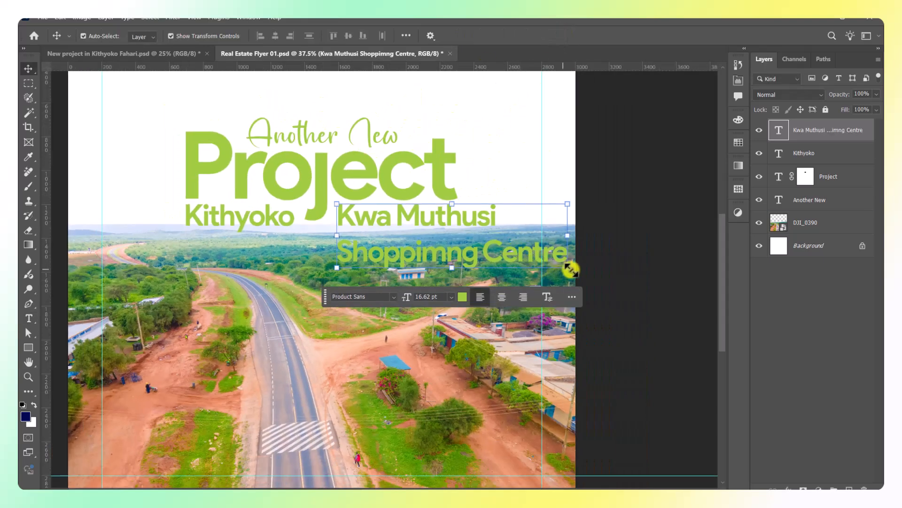
Scale the Kwa Muthusi block down to 7.65 pt beside Kithyoko.
drag(570, 270, 442, 230)
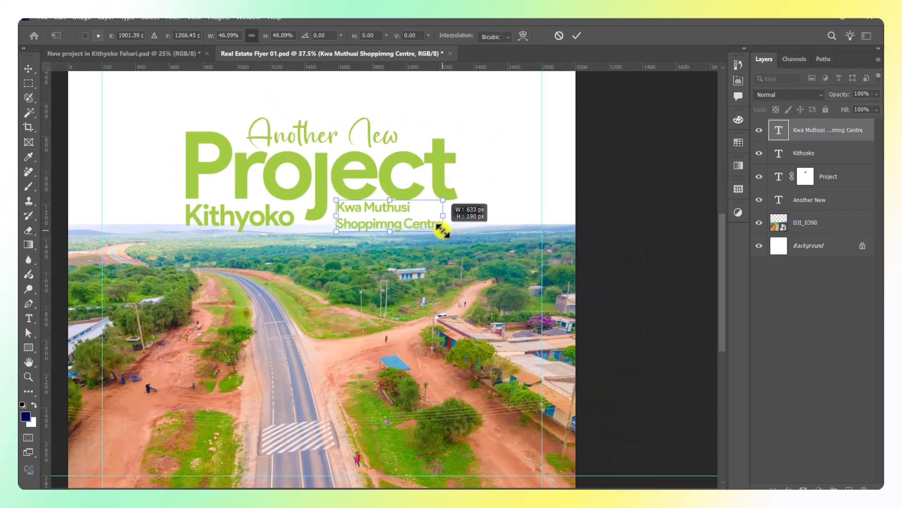
key(ctrl+plus)
click(578, 36)
key(ctrl+plus)
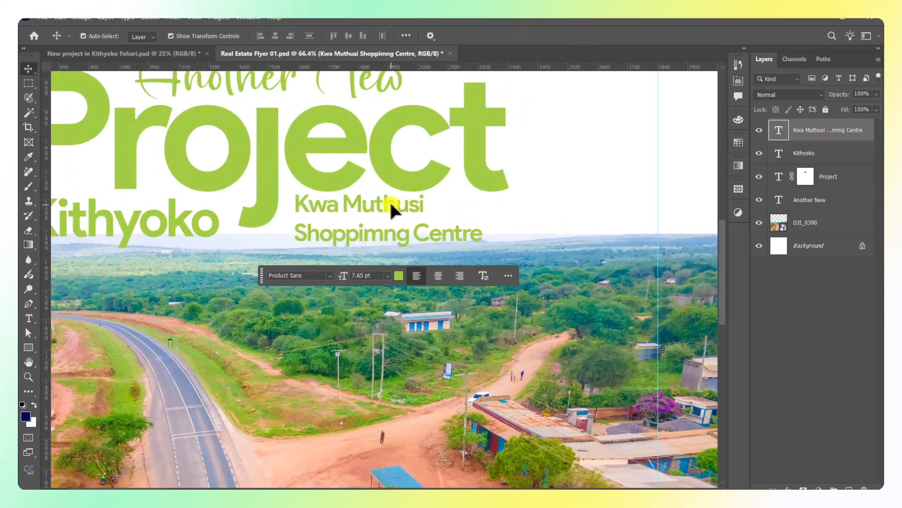
Give the Kwa Muthusi text 7 pt leading, Regular weight and -25 tracking.
double_click(389, 199)
click(738, 94)
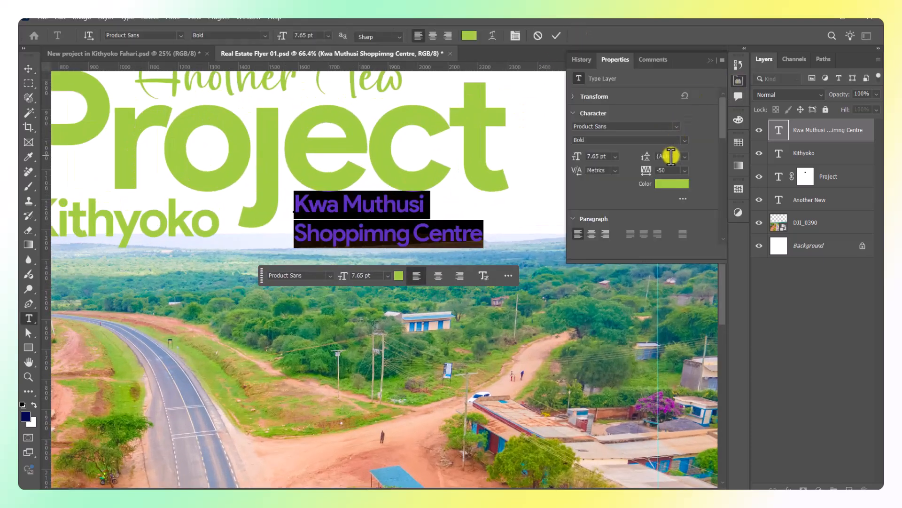
key(Down)
key(Down)
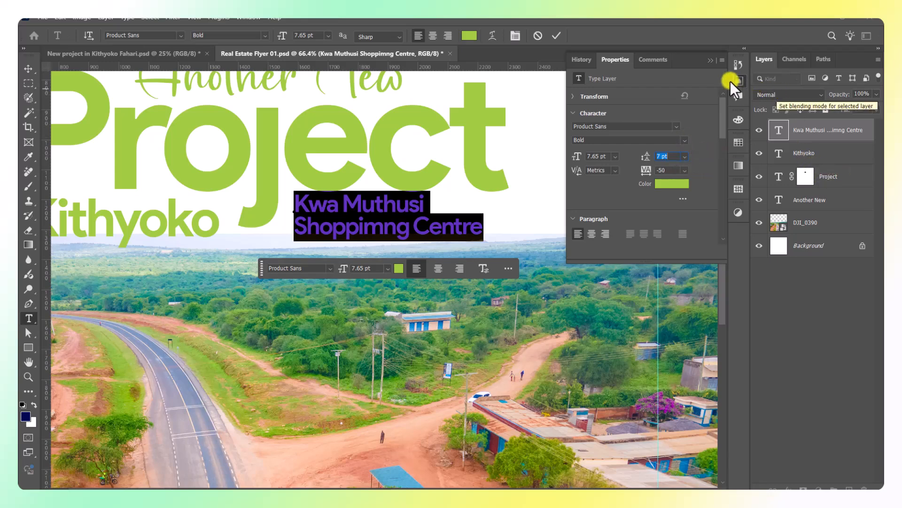
click(710, 60)
click(268, 36)
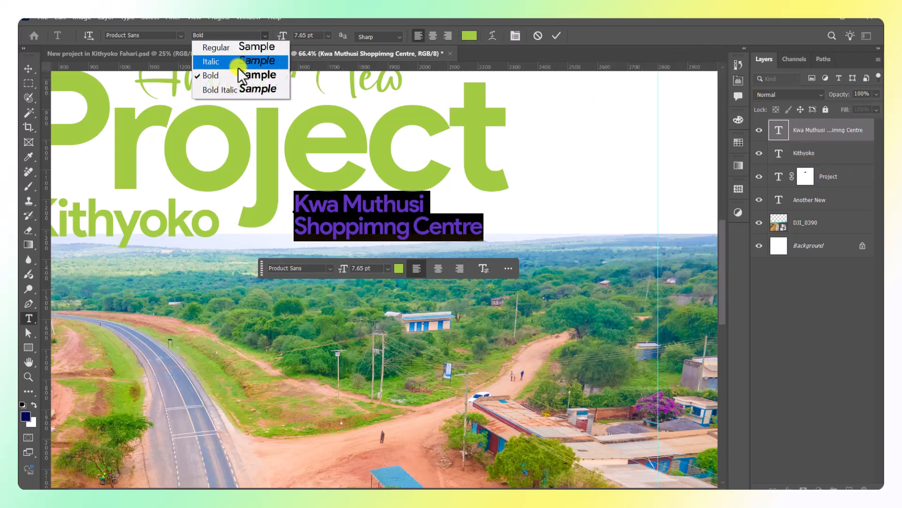
click(226, 53)
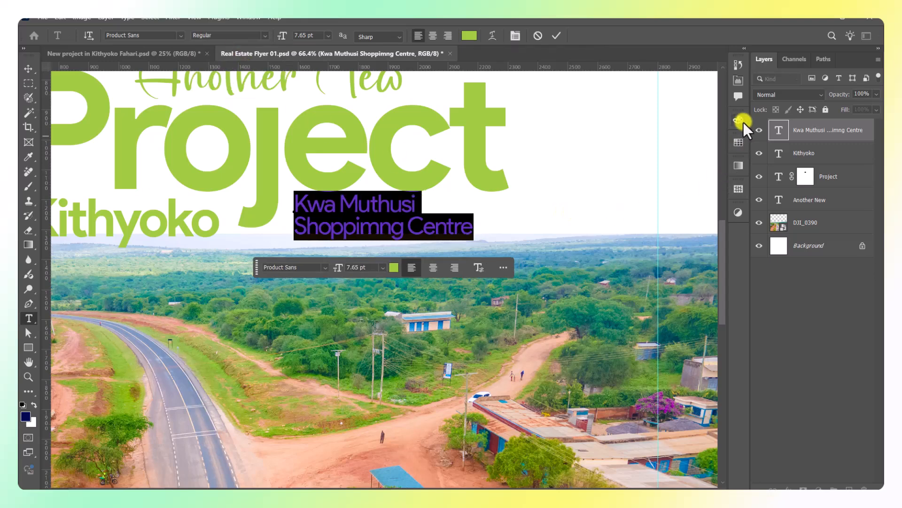
click(736, 81)
click(684, 170)
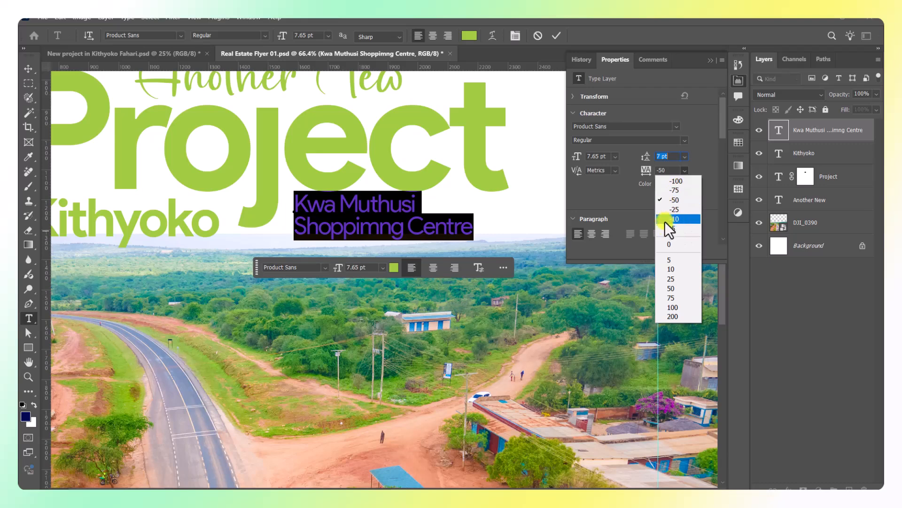
click(674, 209)
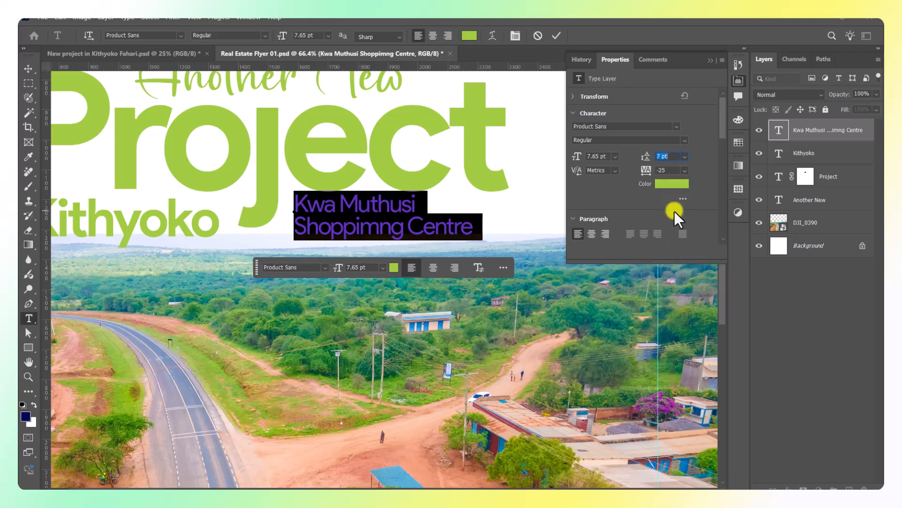
click(709, 63)
click(556, 36)
Switch the Kwa Muthusi text back to Bold weight.
key(v)
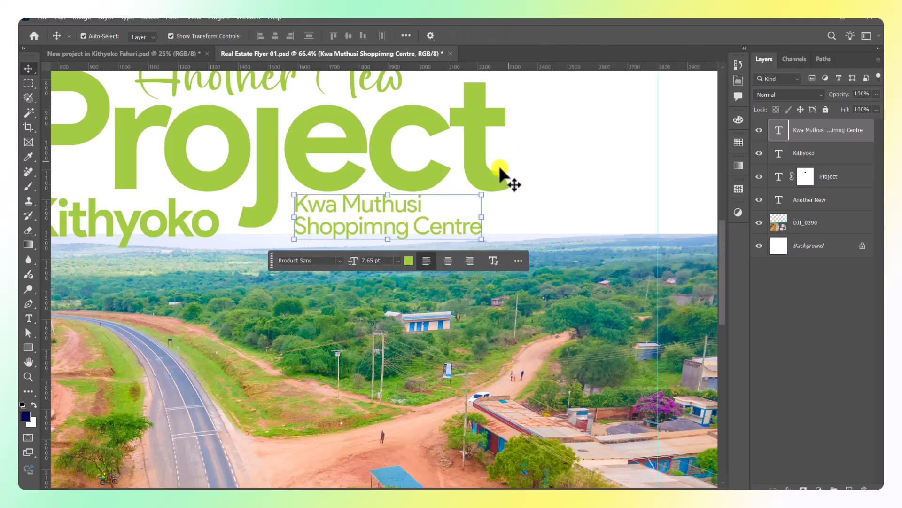
scroll(509, 182, down, 3)
scroll(442, 188, up, 2)
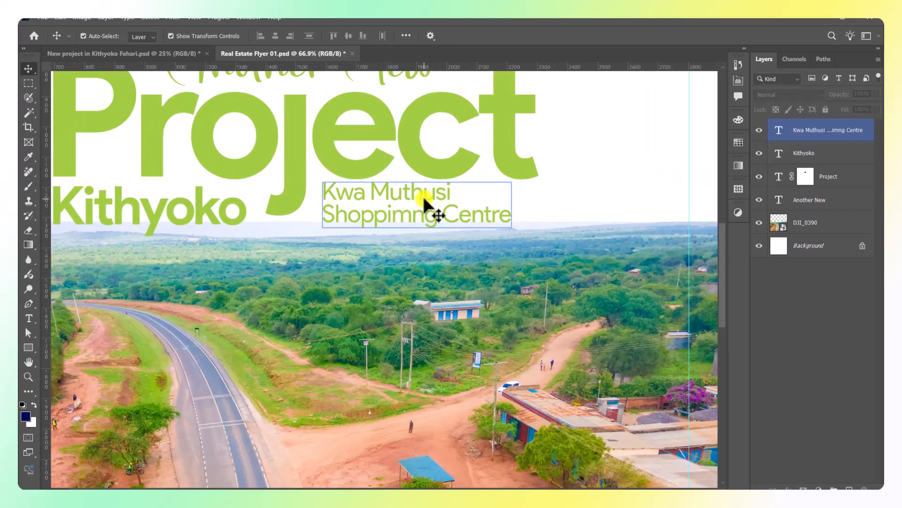
double_click(427, 206)
click(265, 39)
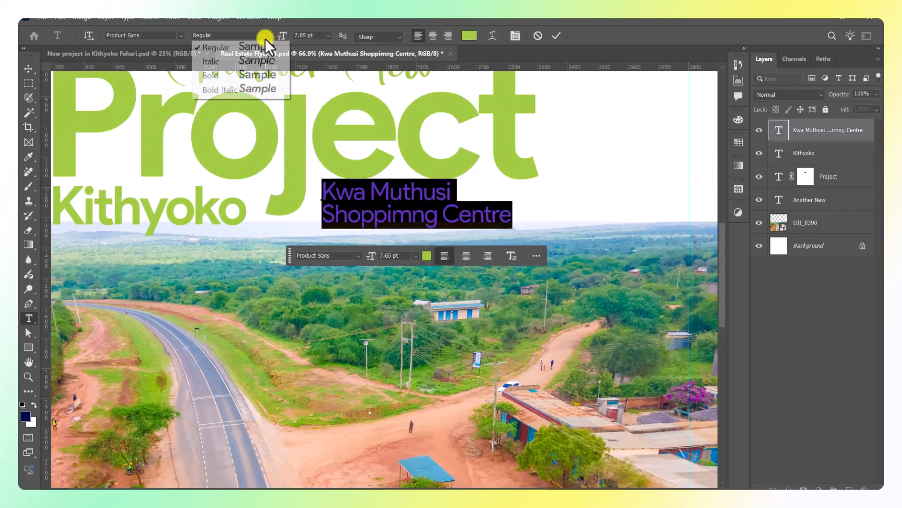
click(232, 79)
click(555, 37)
Drag a horizontal guide from the ruler to just under the heading text (Y 1348.7 px).
key(v)
scroll(479, 190, down, 2)
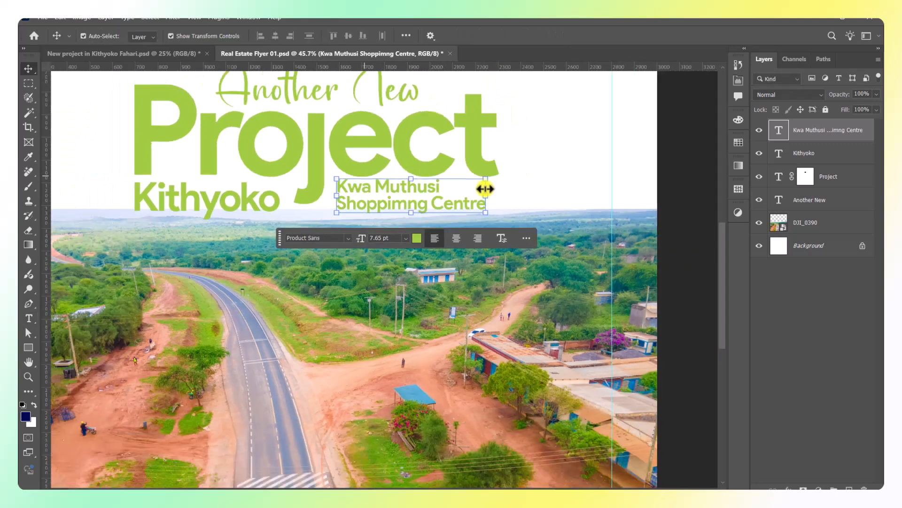
scroll(394, 184, up, 2)
click(393, 185)
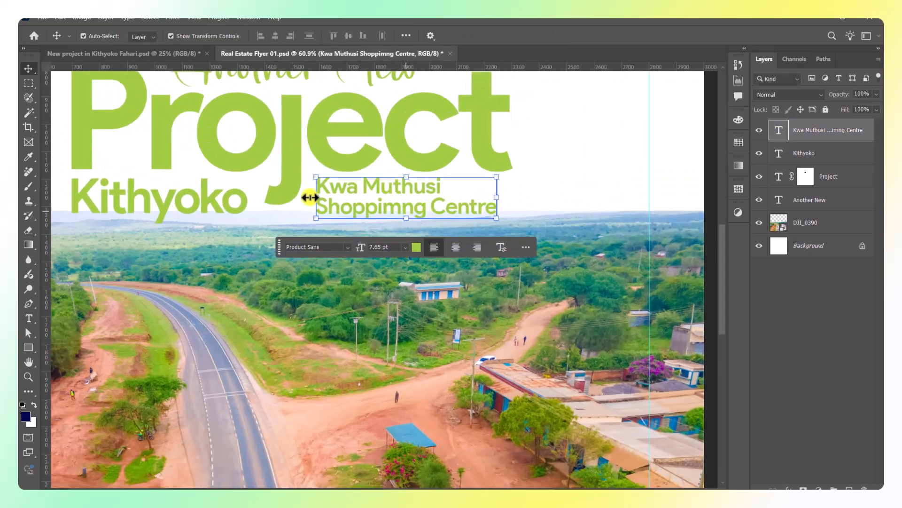
click(240, 199)
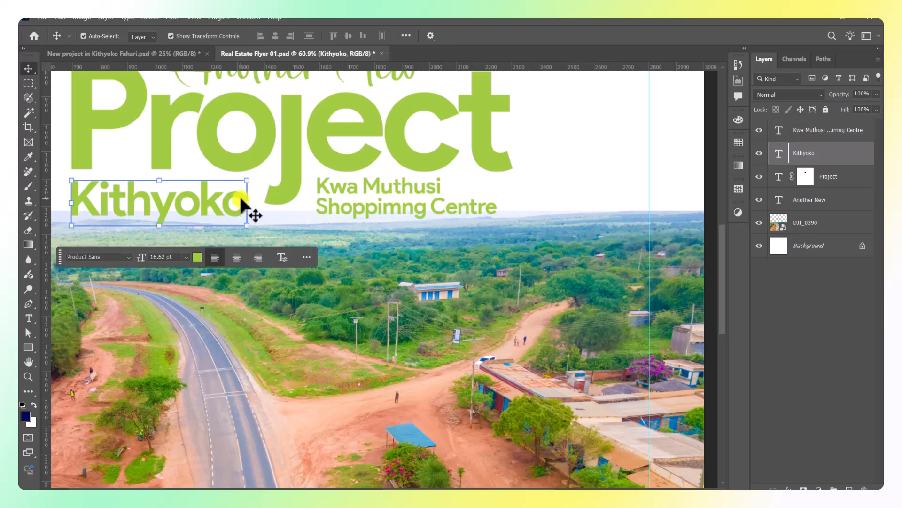
click(476, 286)
scroll(477, 287, down, 2)
click(634, 207)
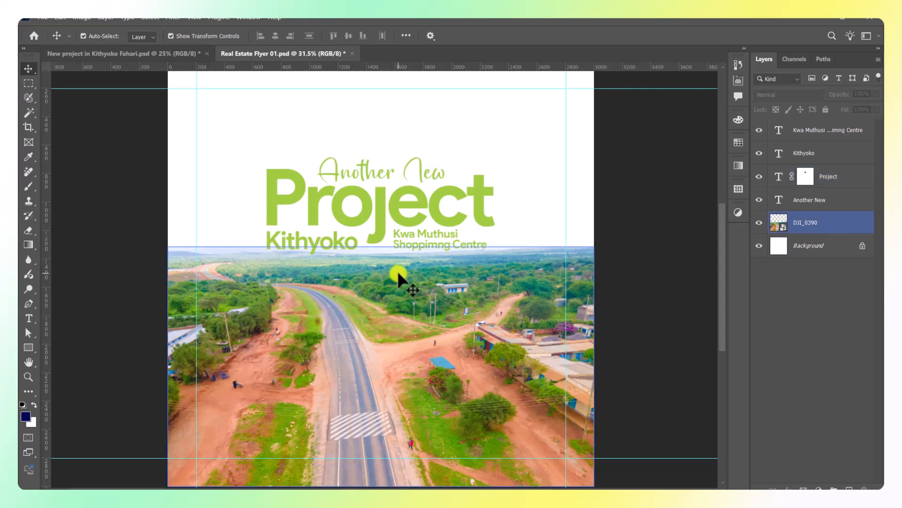
scroll(362, 263, up, 2)
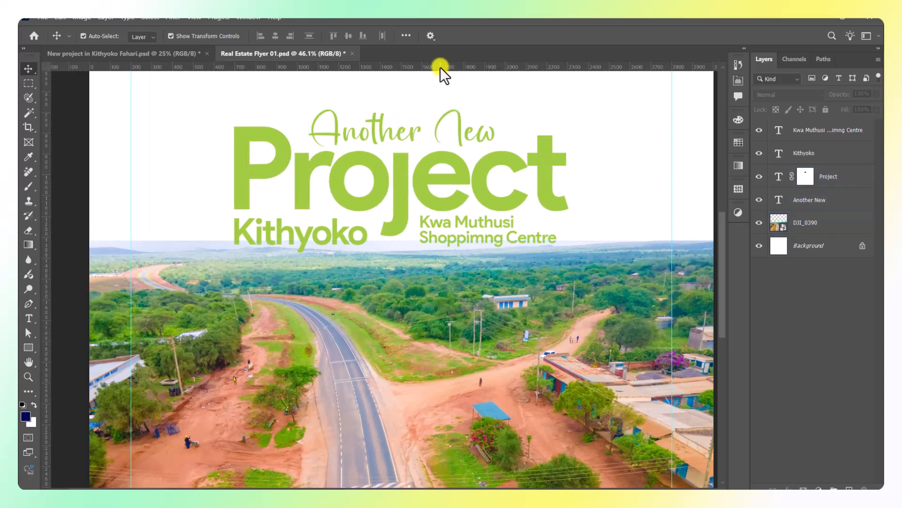
drag(440, 67, 451, 245)
Move the DJI_0390 road photo down slightly beneath the guide.
click(567, 262)
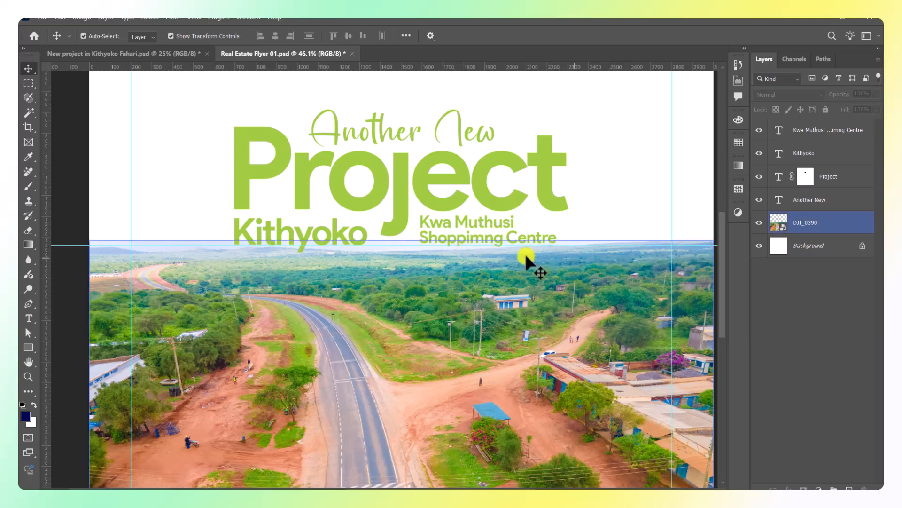
scroll(362, 245, up, 1)
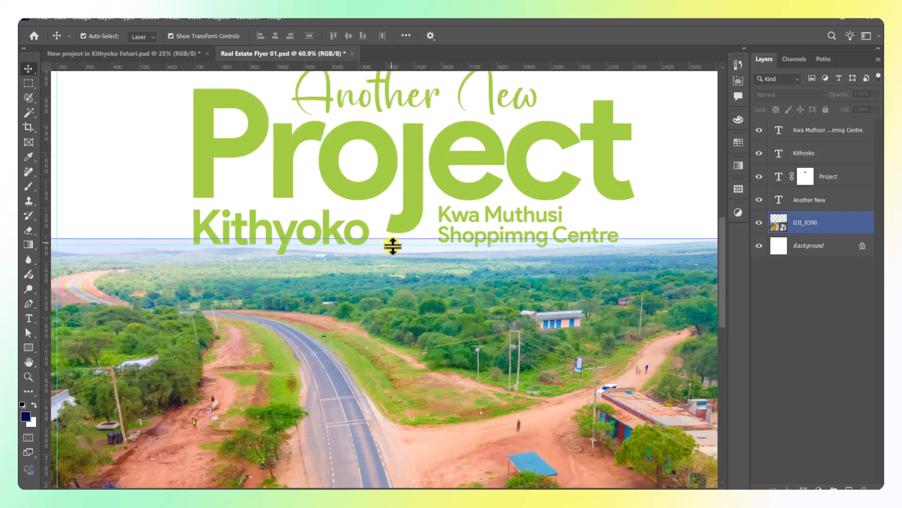
scroll(292, 237, down, 4)
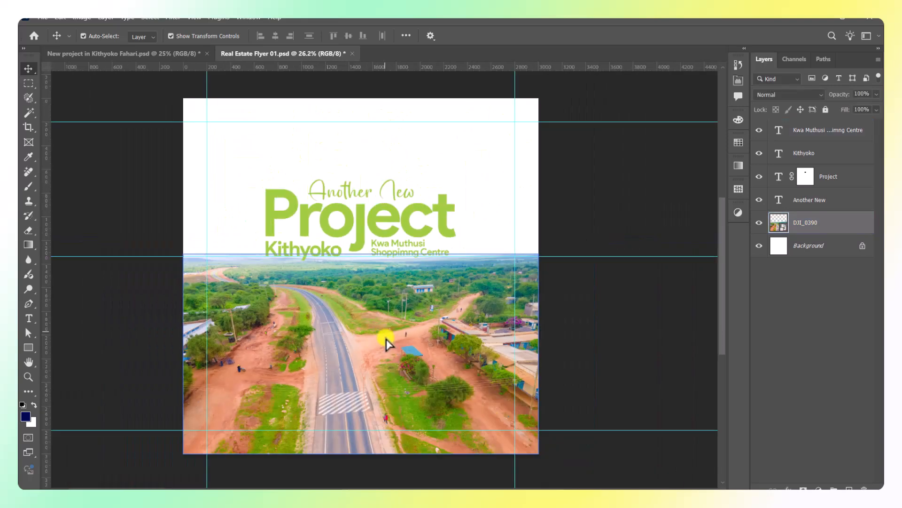
drag(385, 338, 389, 359)
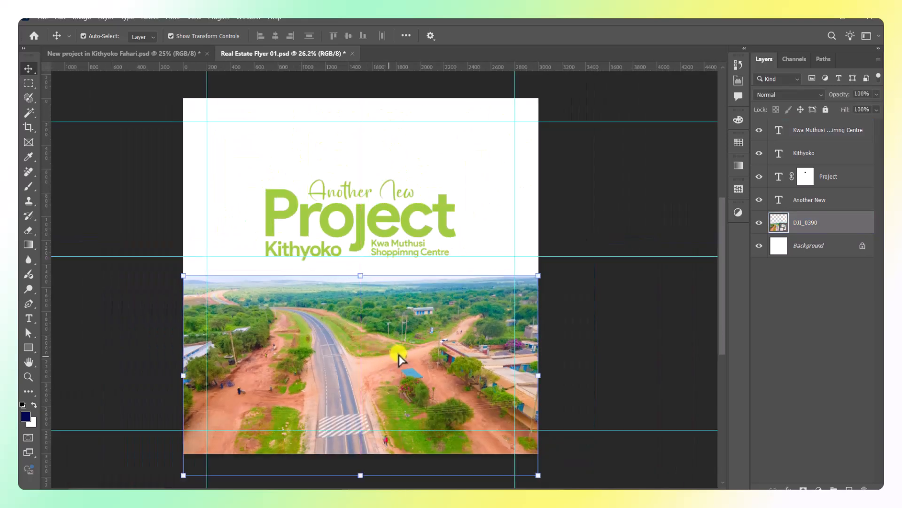
click(606, 201)
scroll(380, 257, up, 1)
scroll(366, 263, up, 1)
click(393, 246)
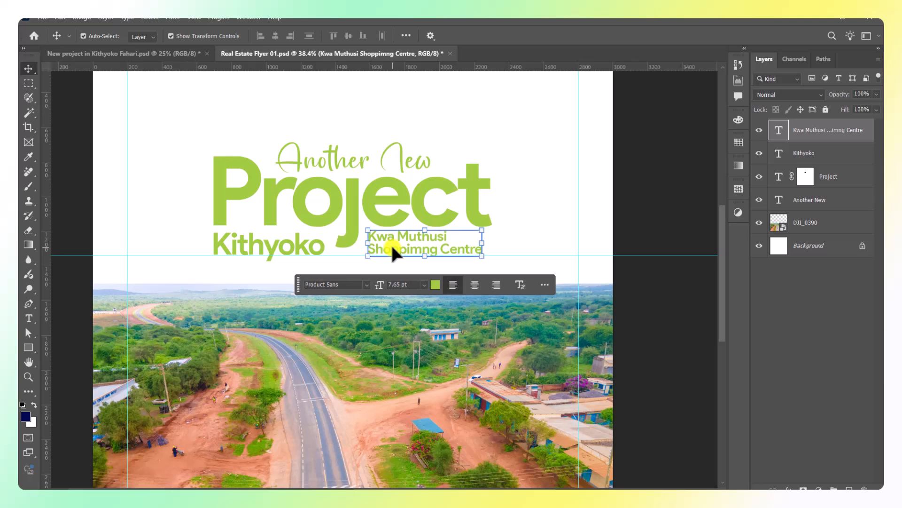
Stretch the j in Project to 109% vertical scale.
click(658, 200)
scroll(335, 262, up, 3)
double_click(338, 224)
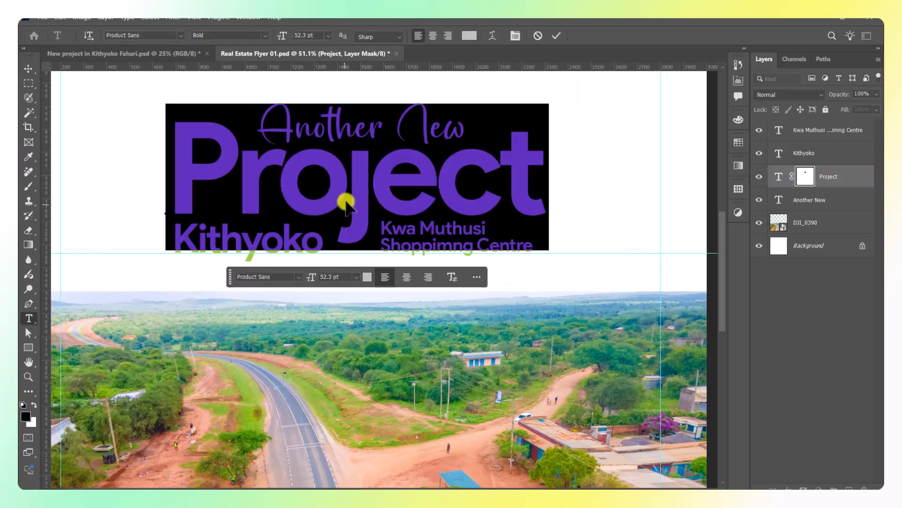
drag(347, 202, 376, 205)
click(737, 81)
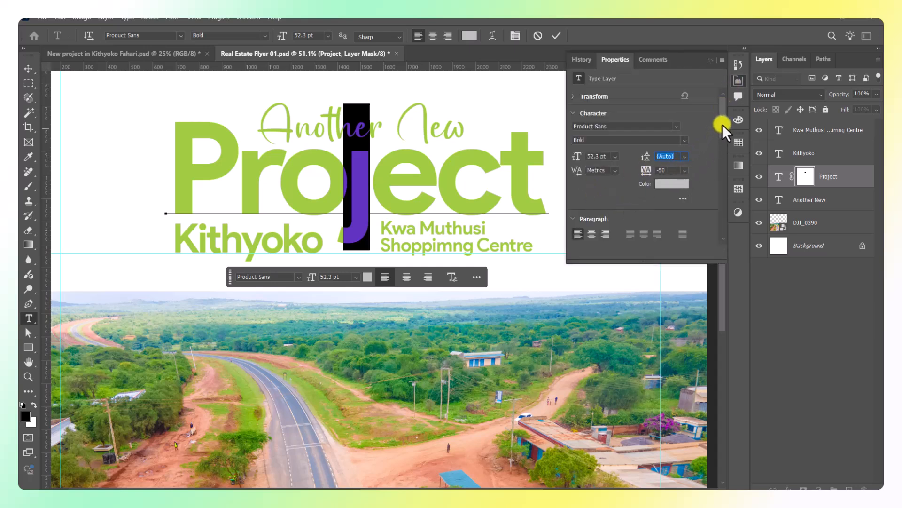
scroll(722, 128, down, 2)
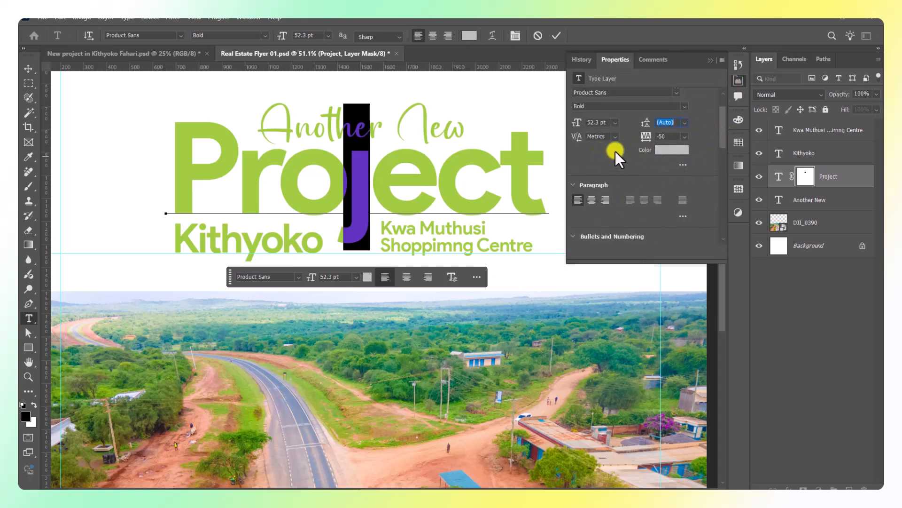
scroll(724, 134, up, 1)
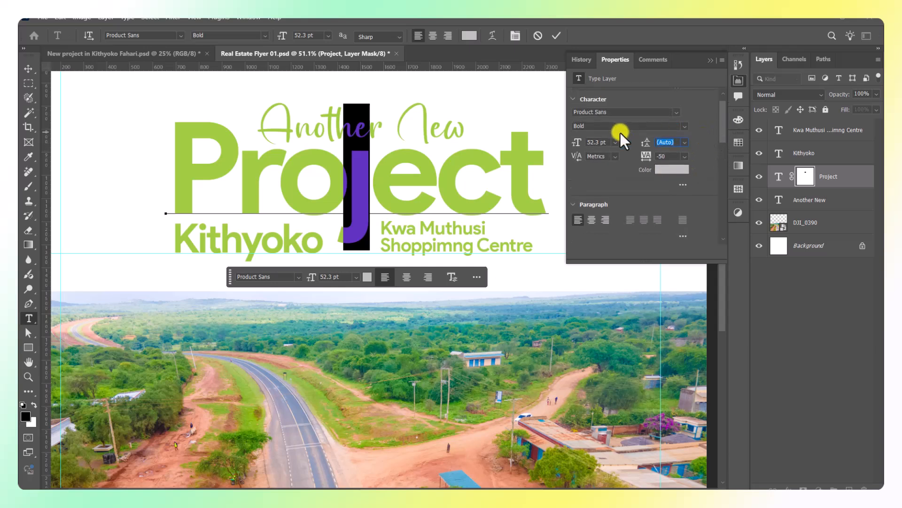
click(681, 185)
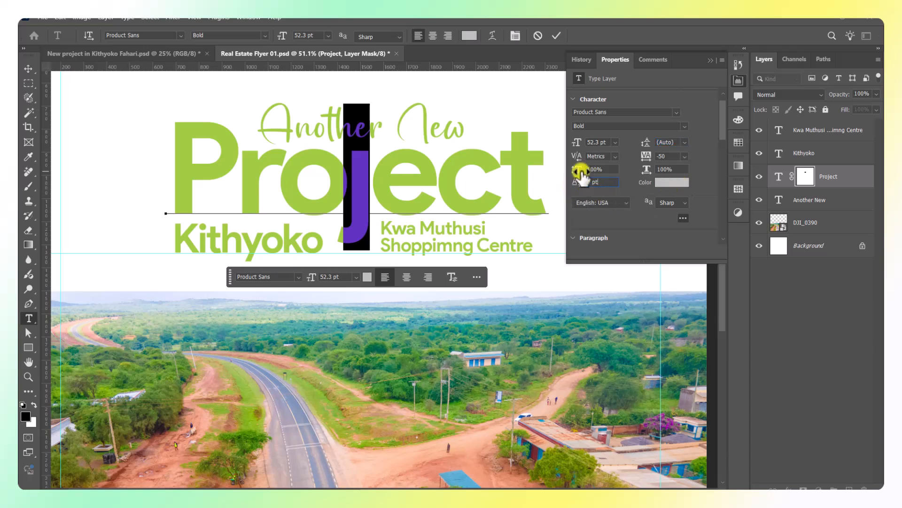
drag(577, 175, 598, 175)
click(711, 60)
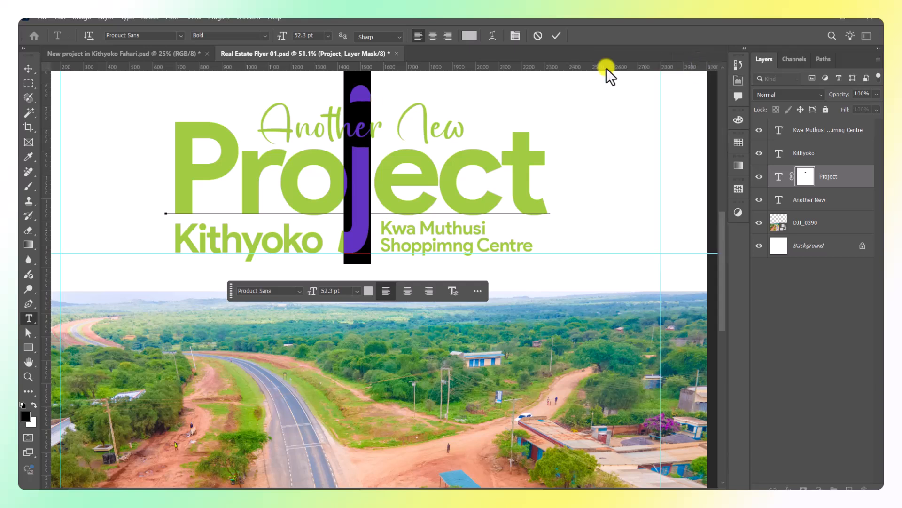
click(552, 37)
key(v)
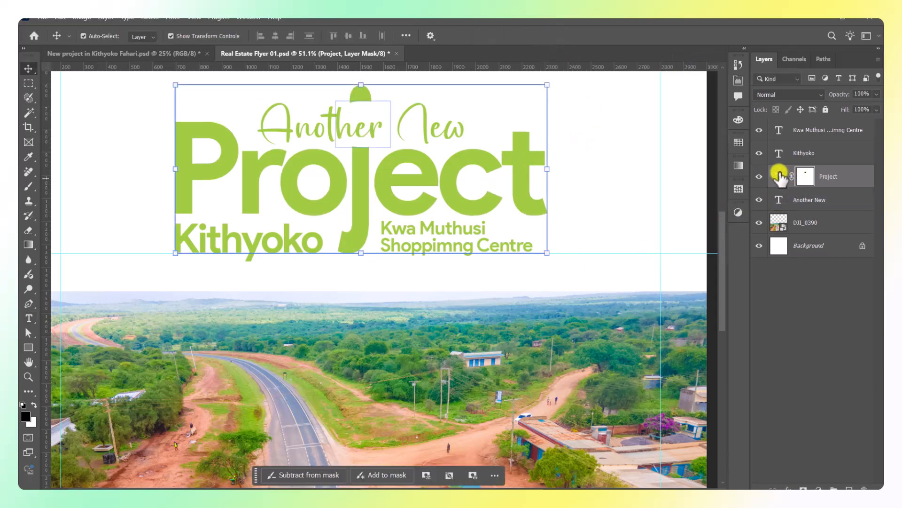
Paint black on the Project mask to hide the j's top over Another New.
key(b)
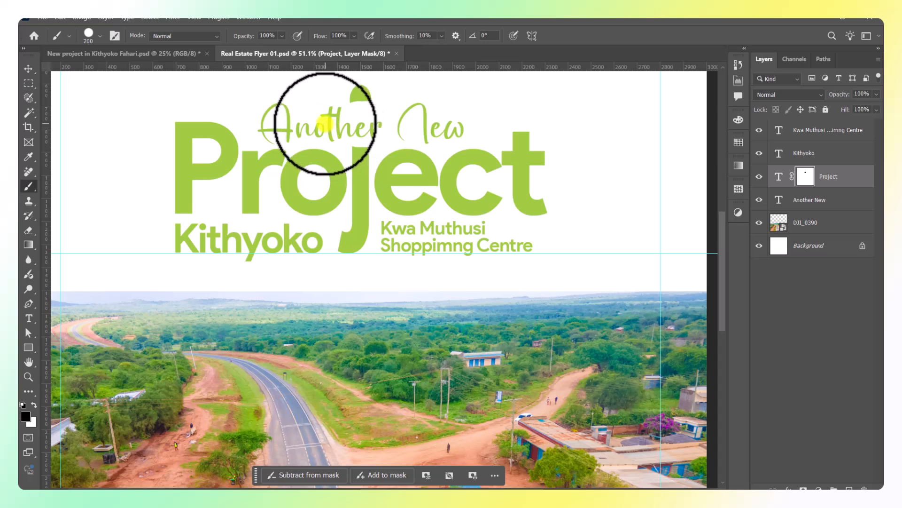
mouse_move(324, 125)
mouse_down()
mouse_move(463, 125)
mouse_move(329, 131)
mouse_move(366, 128)
mouse_move(355, 127)
mouse_move(365, 94)
mouse_move(589, 244)
mouse_move(391, 315)
mouse_move(133, 170)
mouse_up()
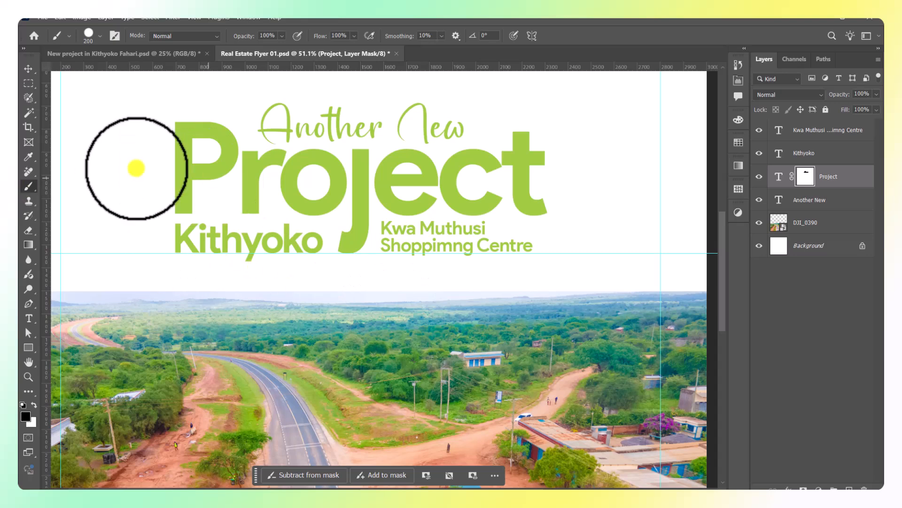
click(28, 69)
click(255, 309)
scroll(255, 309, down, 1)
Group the four heading text layers into a group named Heading.
scroll(255, 309, down, 1)
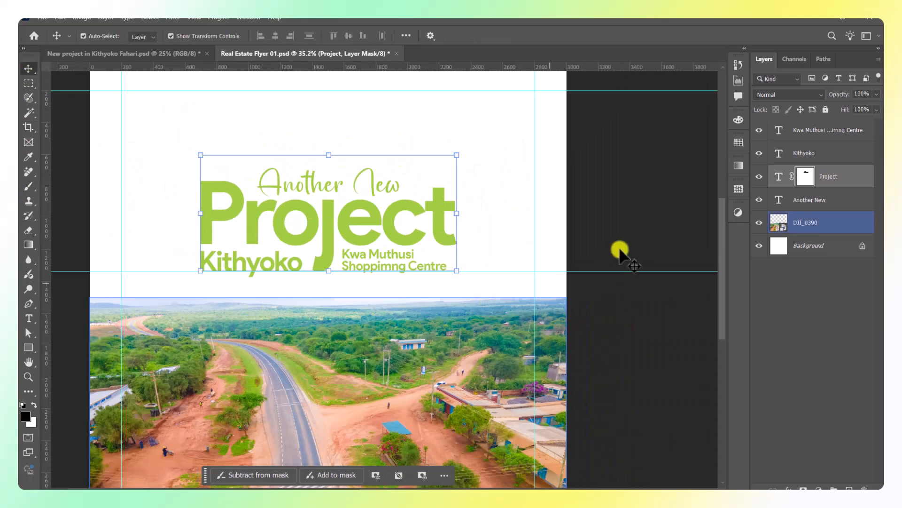
click(596, 242)
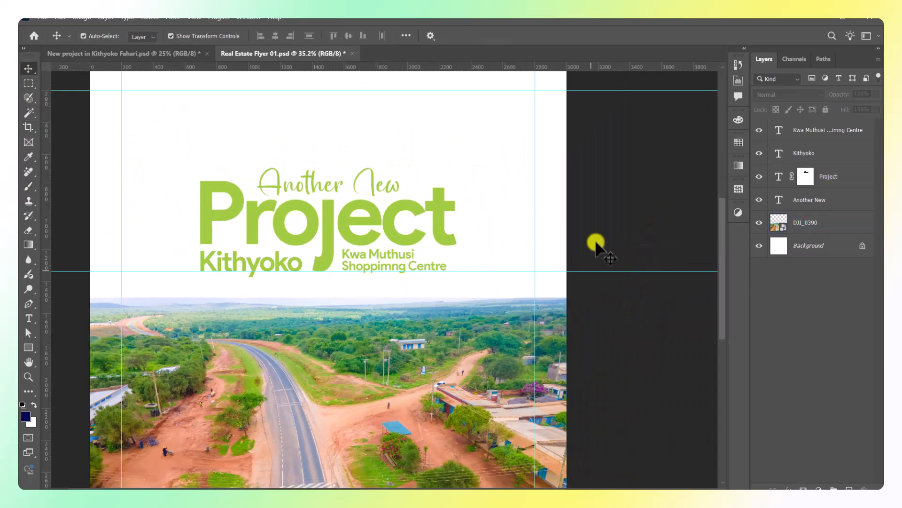
click(799, 154)
click(726, 280)
click(799, 222)
click(817, 131)
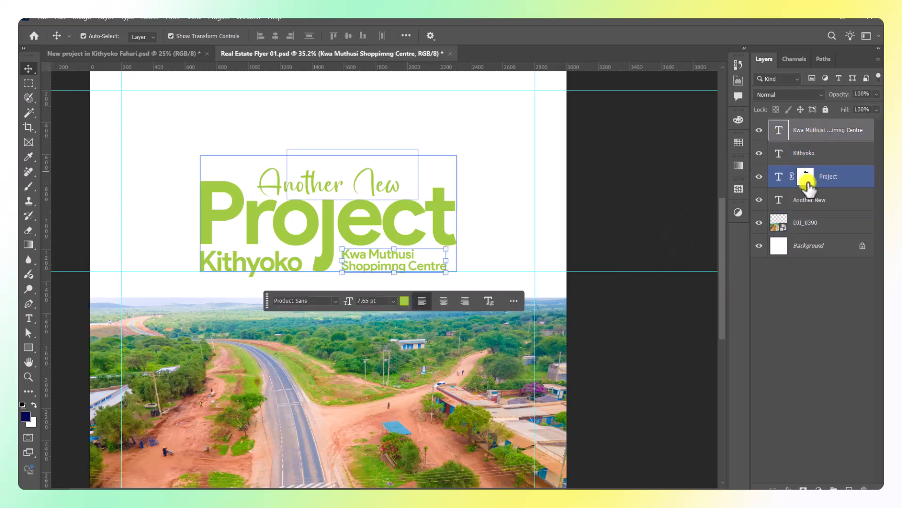
shift+click(829, 205)
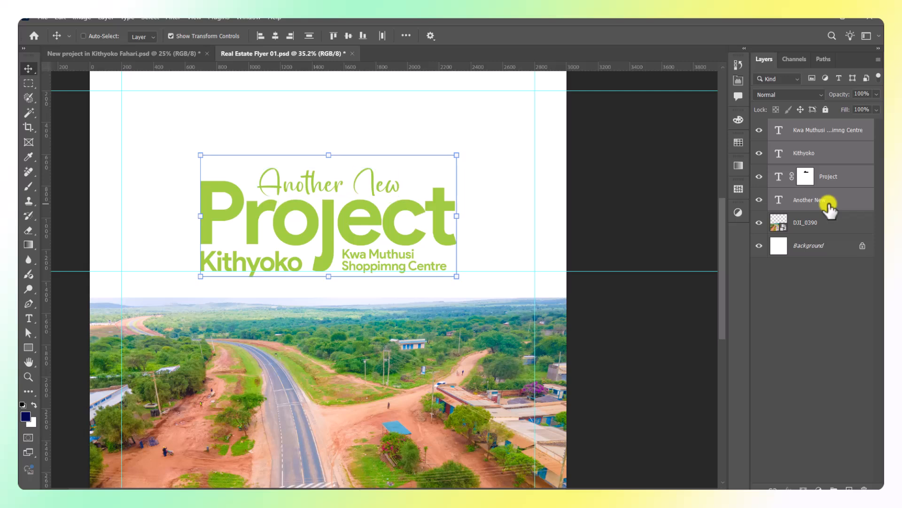
key(ctrl+g)
double_click(802, 125)
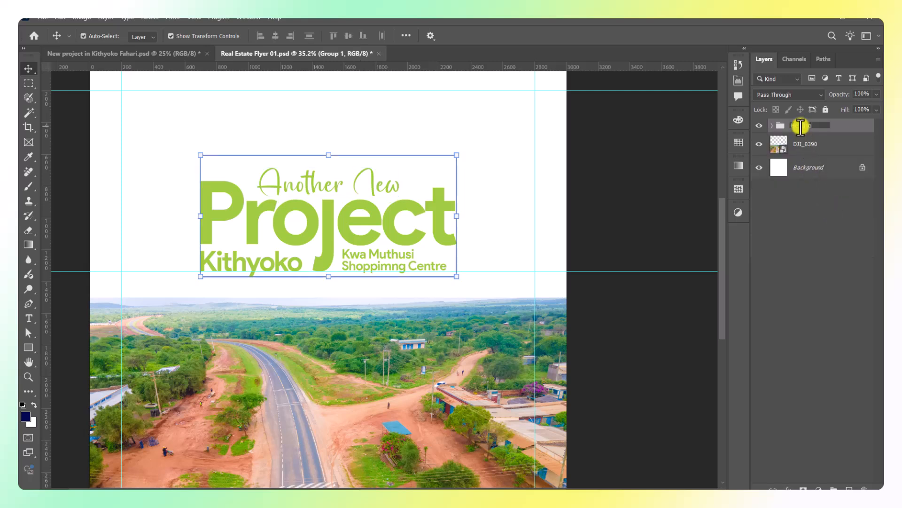
key(Return)
Centre the Heading group horizontally on the full canvas, then drop the selection.
key(ctrl+a)
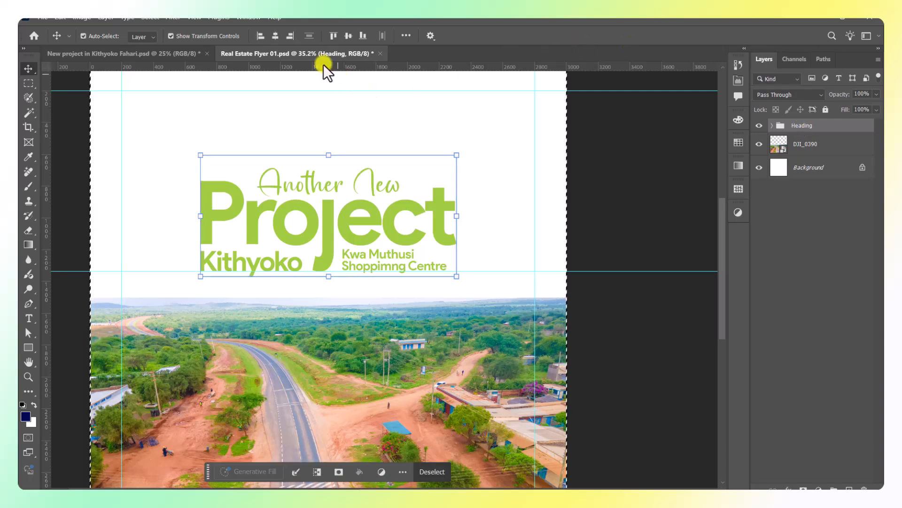
click(271, 35)
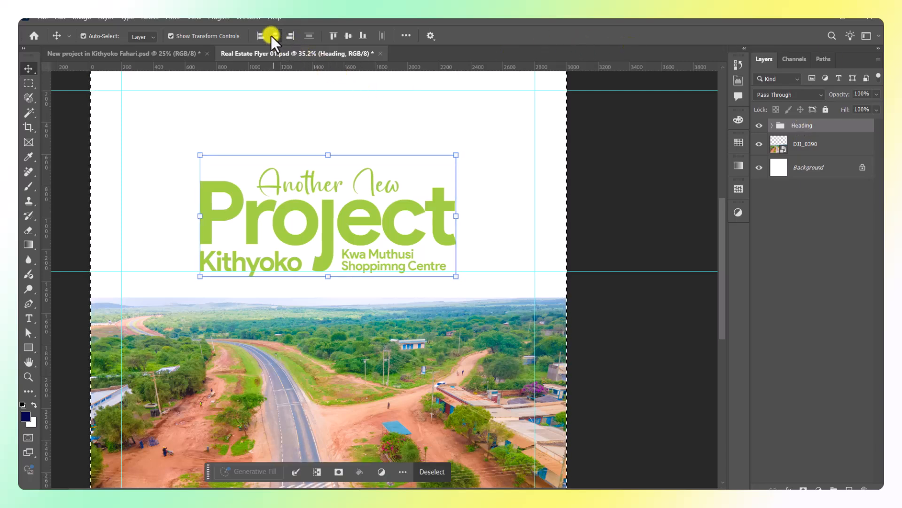
key(ctrl+d)
click(643, 185)
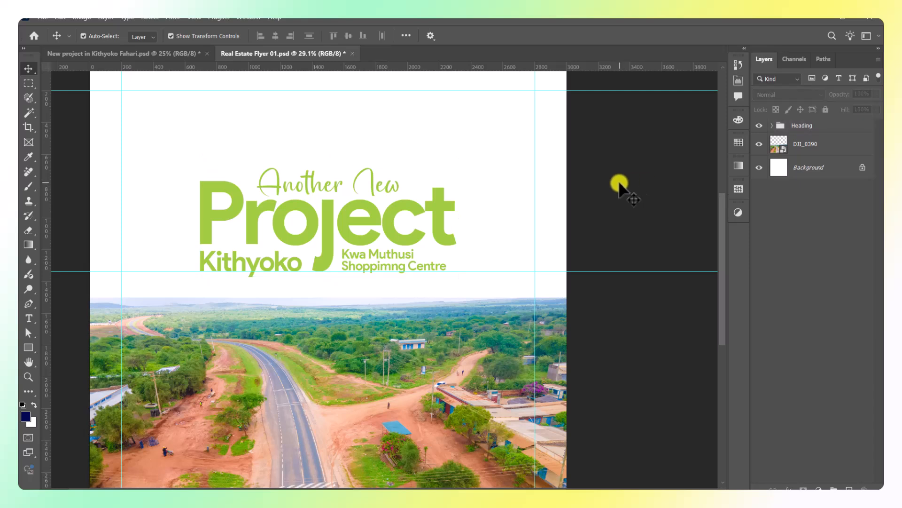
scroll(618, 185, down, 2)
drag(610, 180, 603, 164)
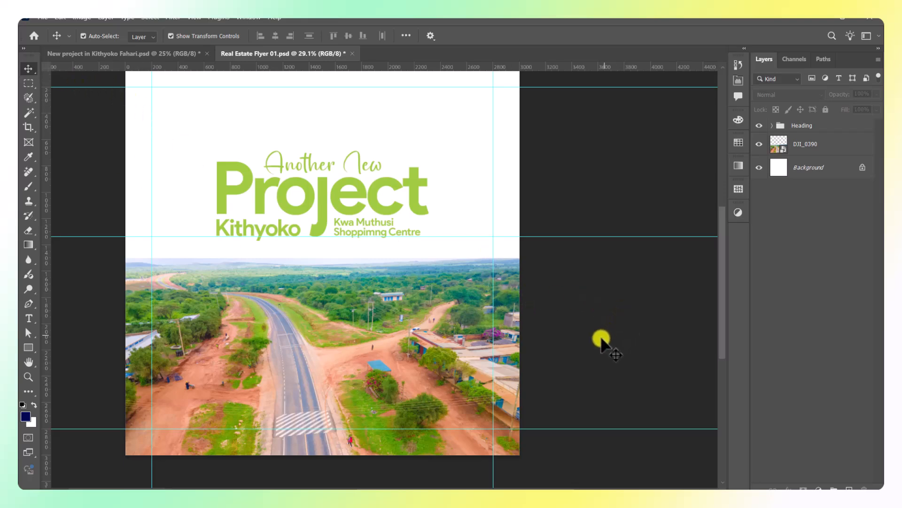
scroll(602, 338, down, 1)
Place the Fahari-Homes-Logo-V01 file as an embedded image in the flyer.
click(43, 18)
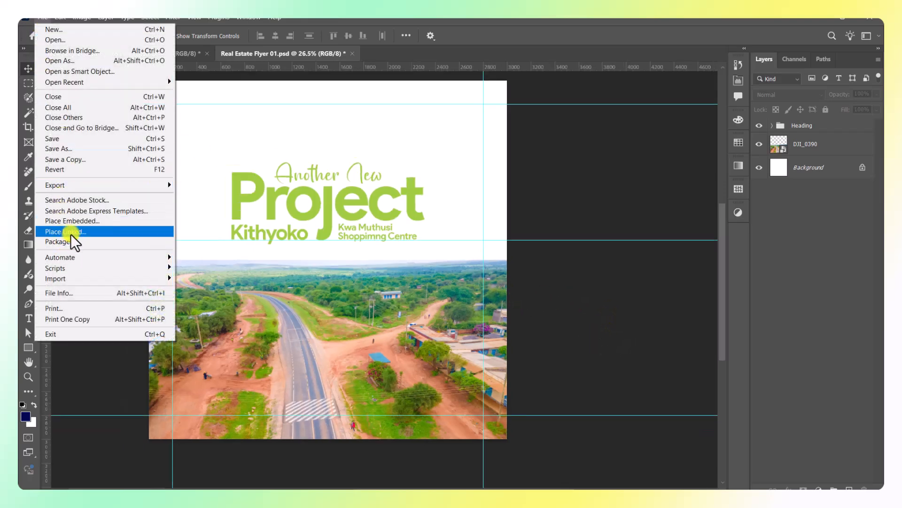
click(75, 221)
click(409, 144)
click(213, 142)
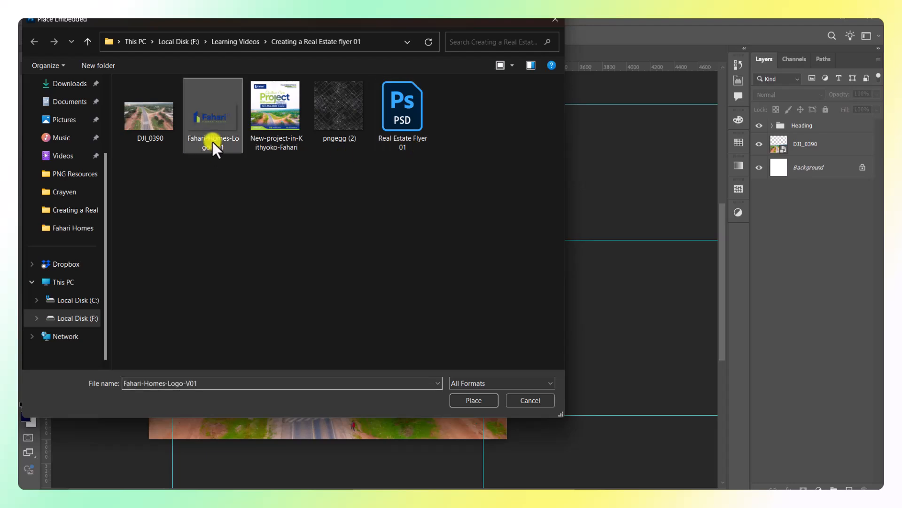
click(473, 400)
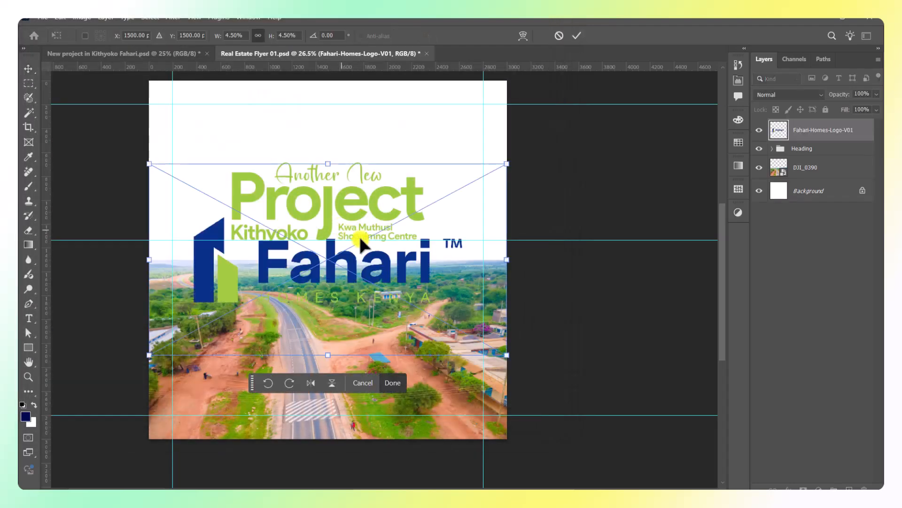
Scale the logo down and position it in the top-left corner above the heading.
drag(503, 275, 276, 108)
drag(339, 129, 232, 129)
scroll(216, 131, up, 6)
drag(304, 113, 338, 115)
drag(258, 118, 252, 117)
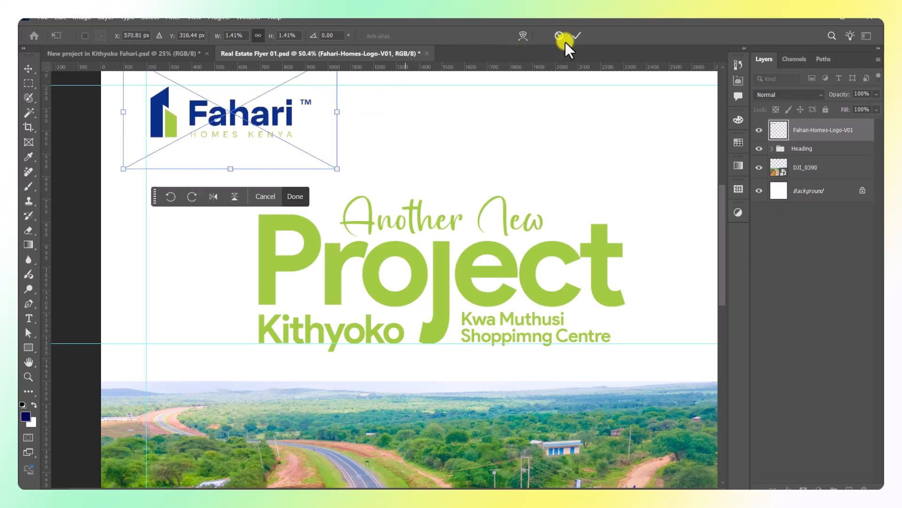
key(Return)
scroll(399, 141, down, 7)
click(145, 201)
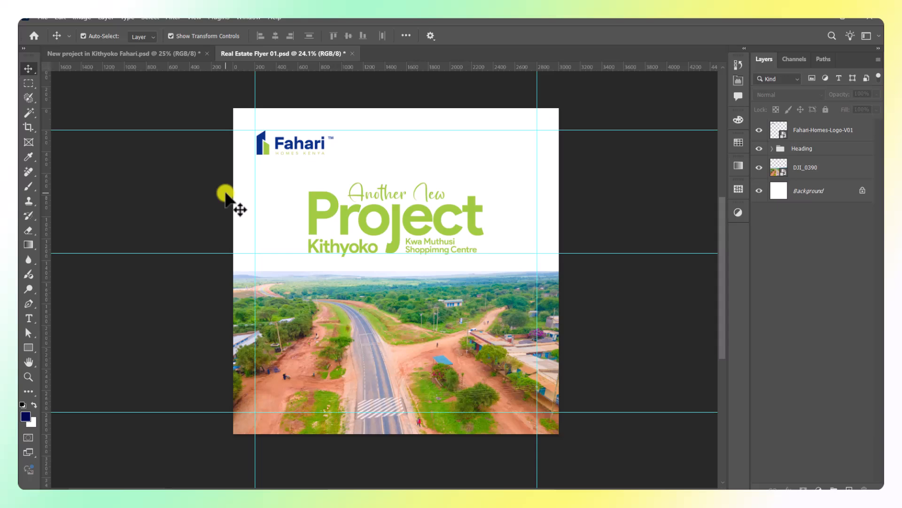
Add a new text line at the top right reading Fahari idge Kithoko.
key(t)
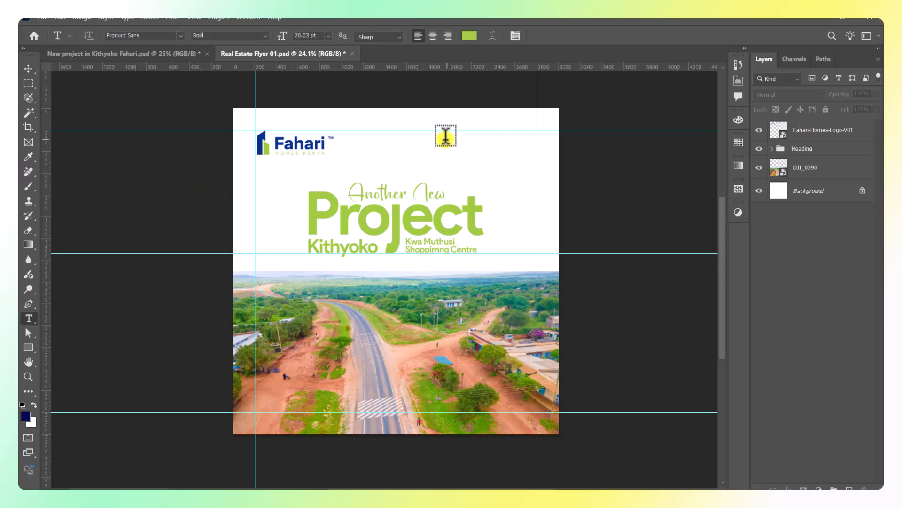
click(446, 137)
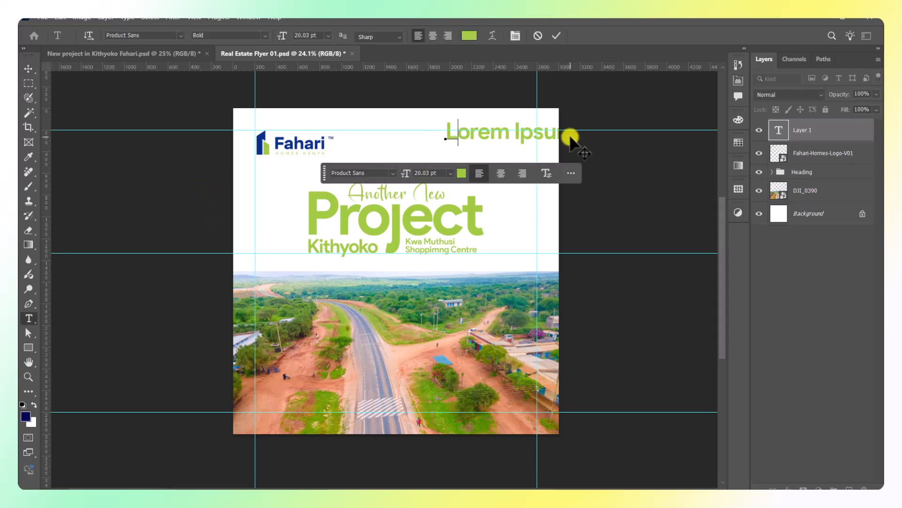
text(Fahari)
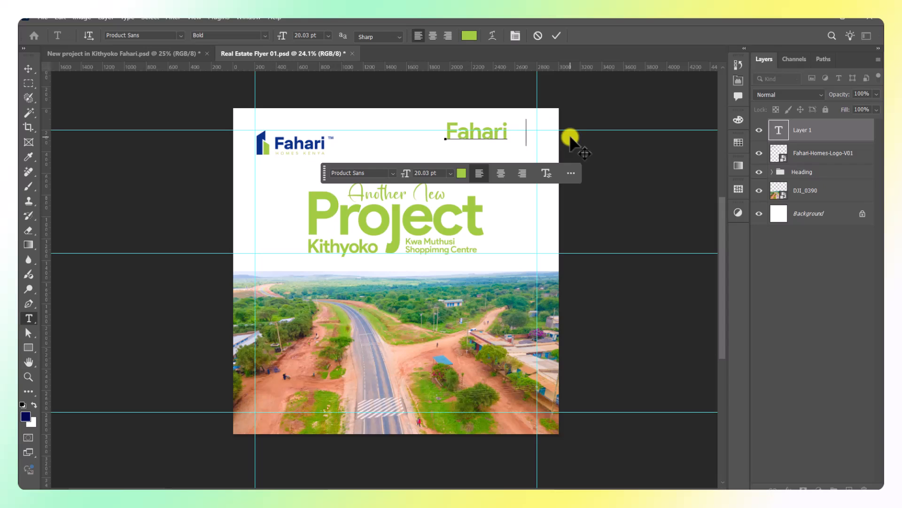
text( R)
key(BackSpace)
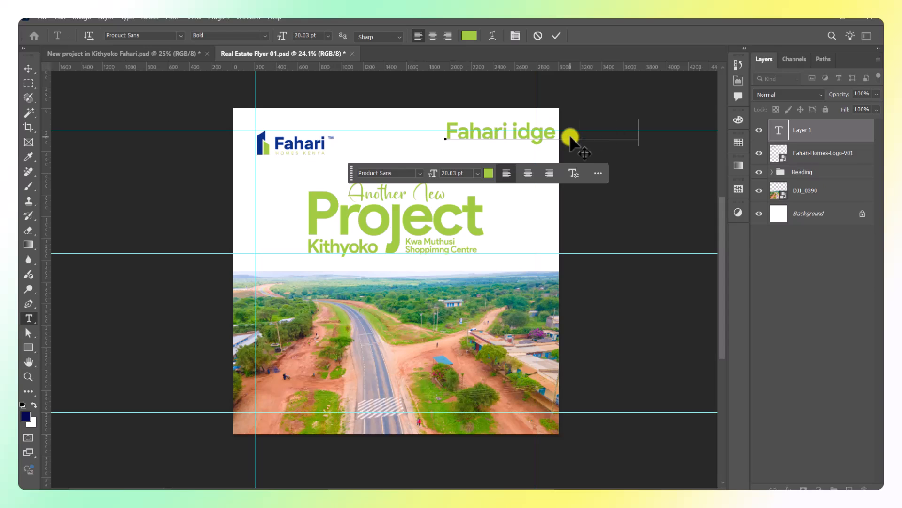
click(556, 35)
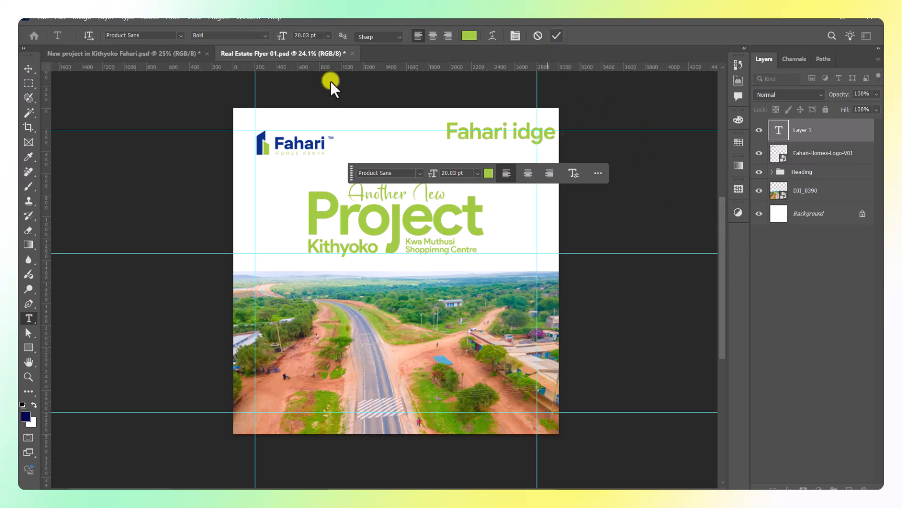
Shrink the Fahari idge Kithoko text line with the transform handles.
click(28, 69)
drag(638, 132, 507, 141)
scroll(508, 129, up, 2)
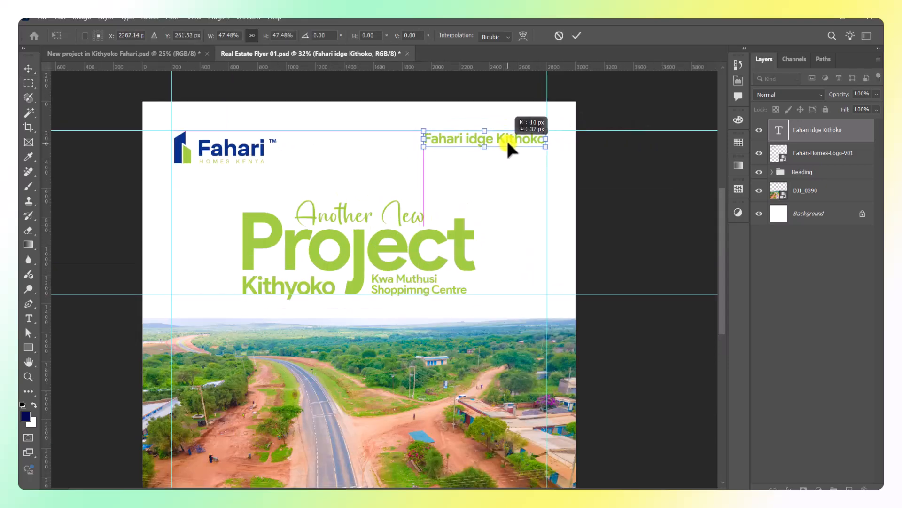
click(578, 36)
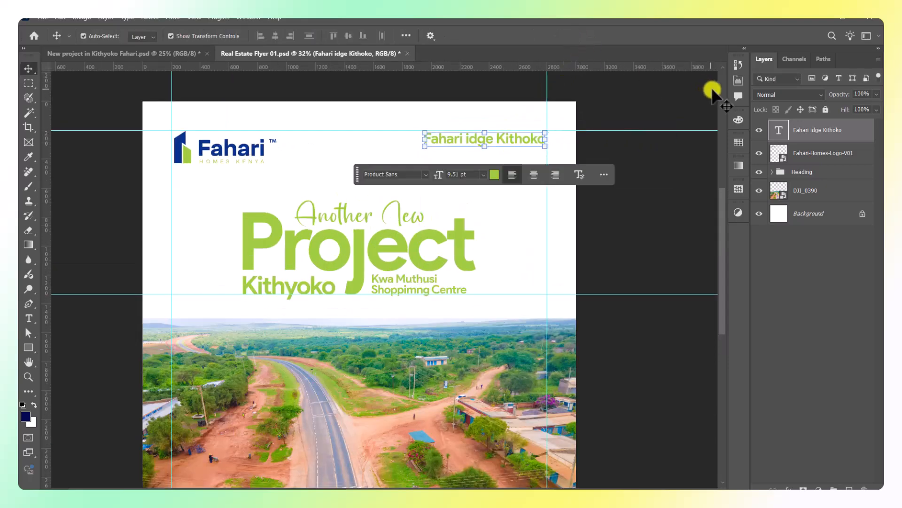
click(737, 81)
scroll(721, 136, down, 3)
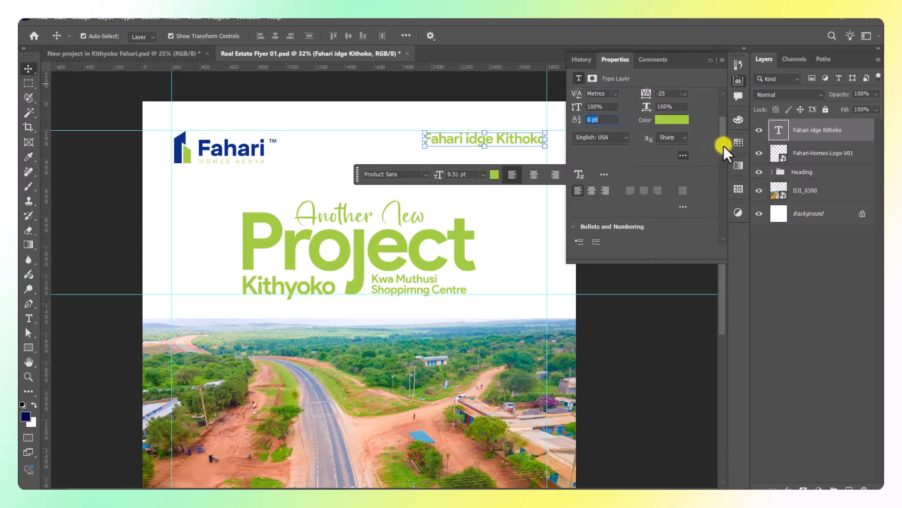
mouse_move(723, 145)
mouse_down()
mouse_move(731, 156)
mouse_move(732, 142)
mouse_move(731, 154)
mouse_up()
click(577, 209)
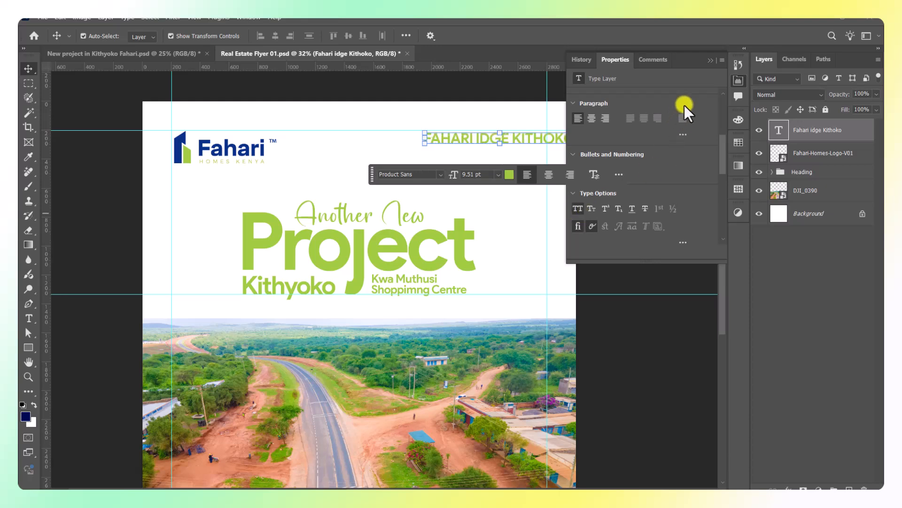
scroll(522, 141, up, 3)
drag(534, 134, 504, 129)
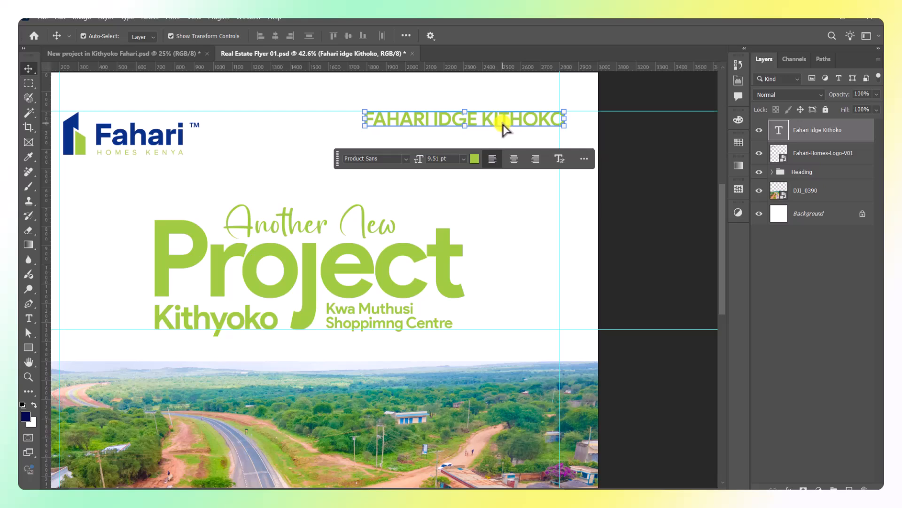
click(655, 145)
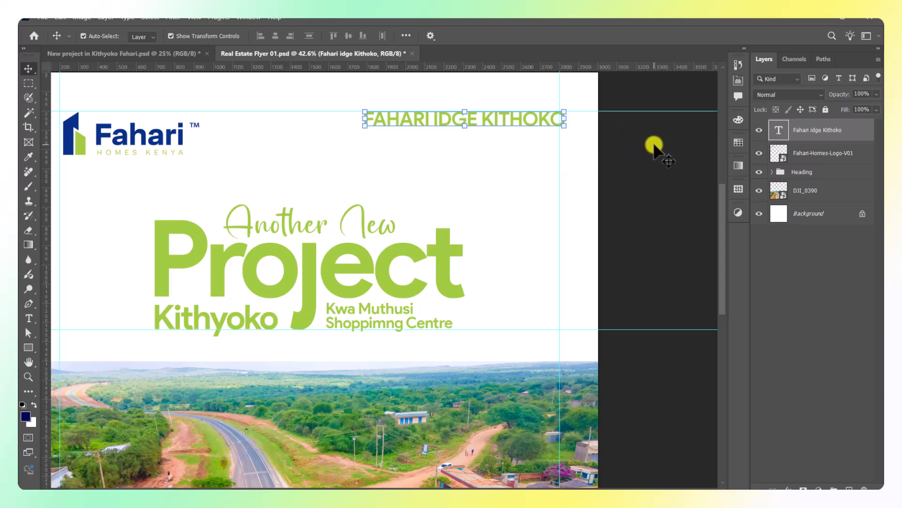
scroll(509, 115, up, 1)
drag(511, 119, 497, 144)
Retype the duplicated line as 'Kwa Muthusi - Phase 17' with All Caps turned off.
scroll(506, 123, up, 2)
double_click(498, 144)
text(KWA MUTHUSI - PHASE 17)
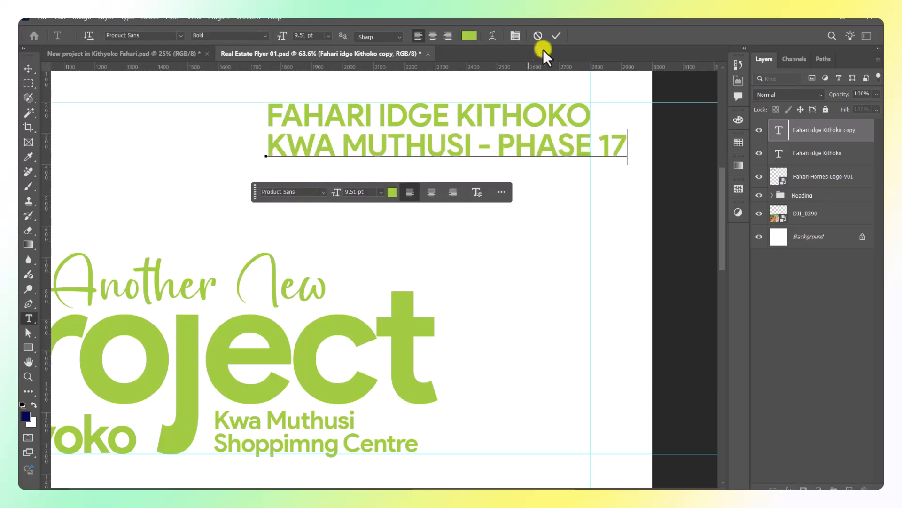
click(555, 40)
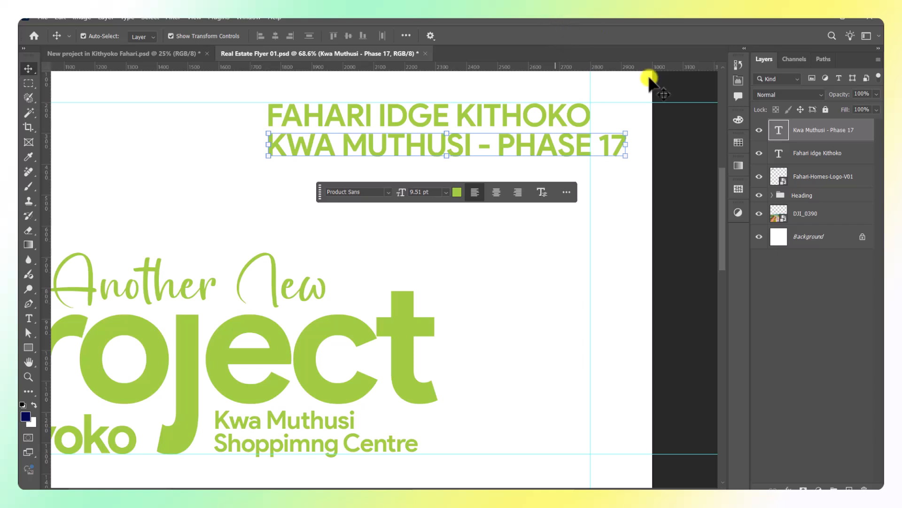
click(739, 81)
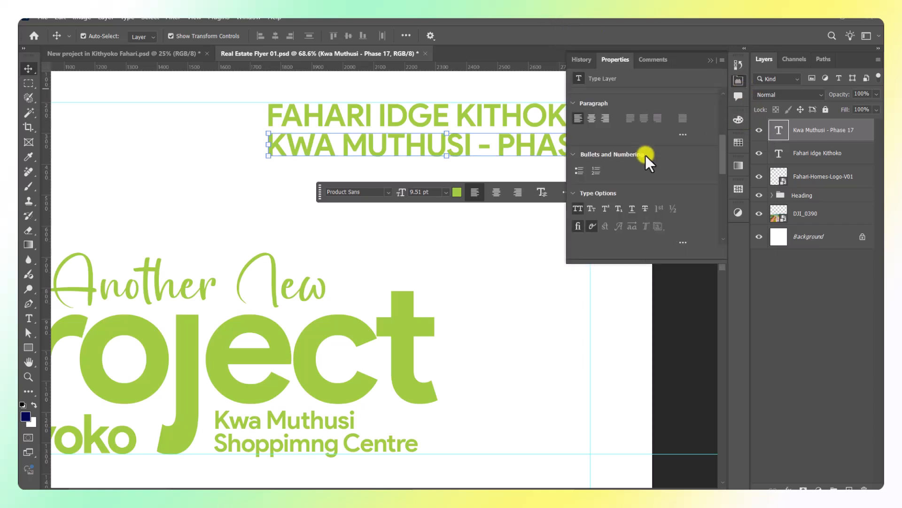
click(577, 209)
click(712, 64)
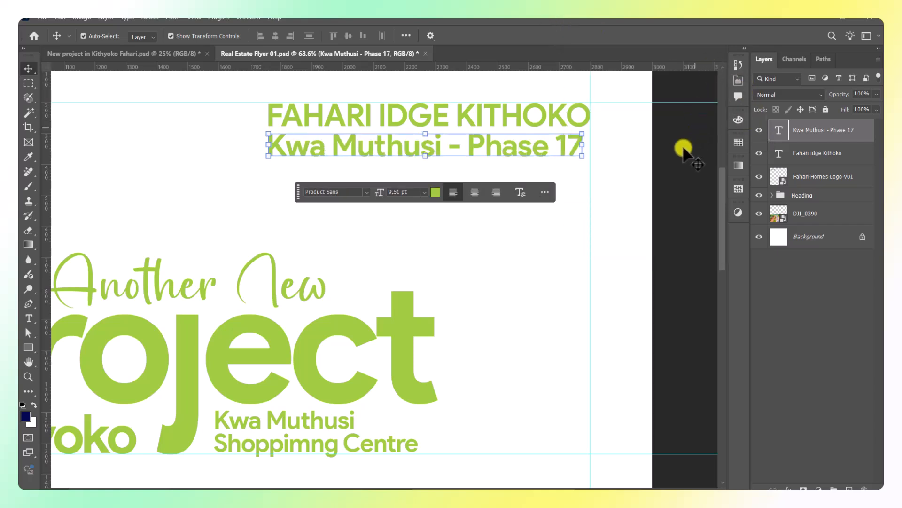
Scale the Kwa Muthusi line to about 81% and right-align it beneath the heading line.
click(267, 147)
drag(268, 147, 326, 147)
scroll(471, 148, up, 2)
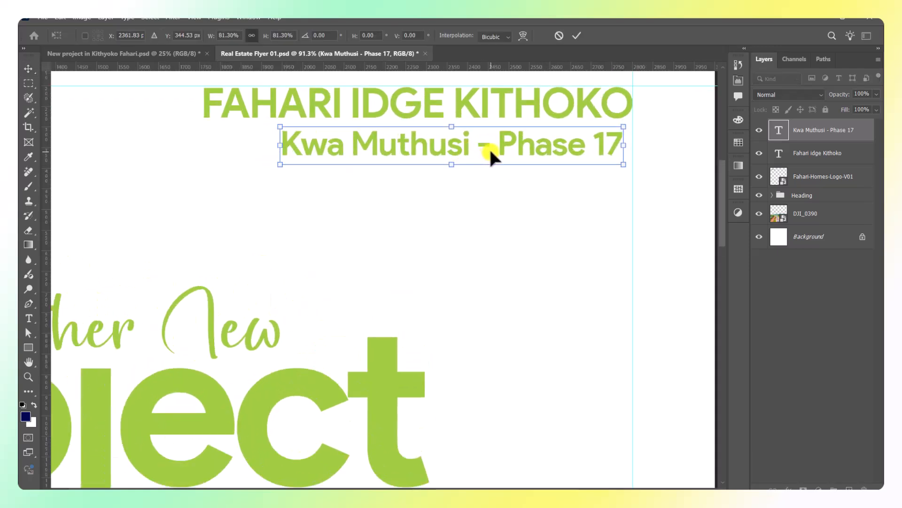
drag(489, 147, 493, 148)
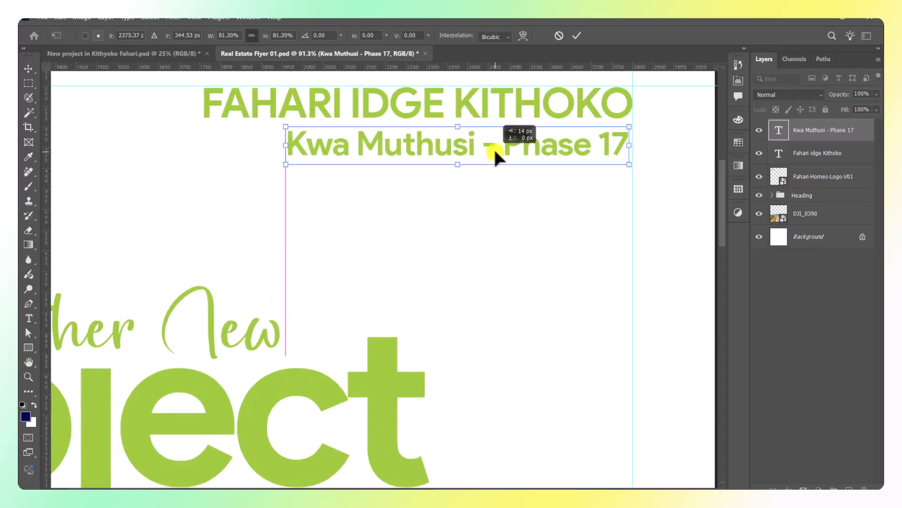
click(576, 36)
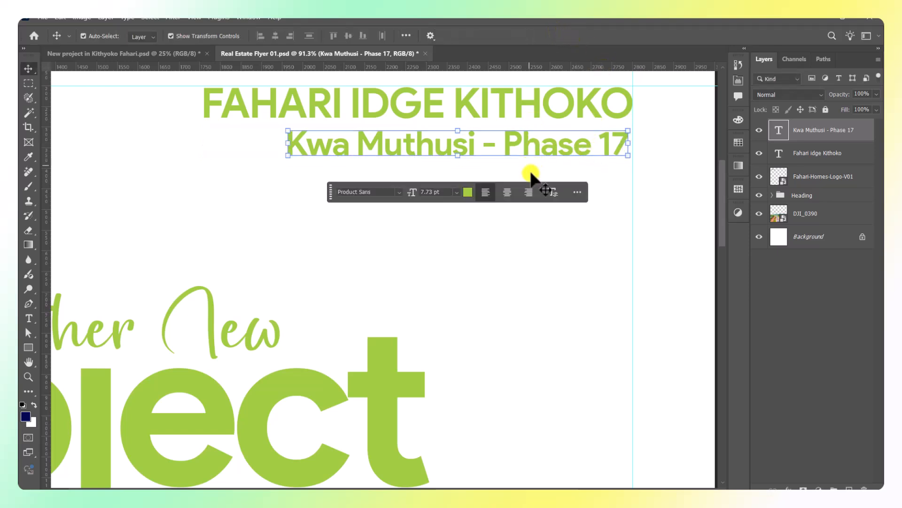
Duplicate the line below and retype it as '50x100 plots for sale' in All Caps.
drag(515, 150, 516, 188)
double_click(513, 185)
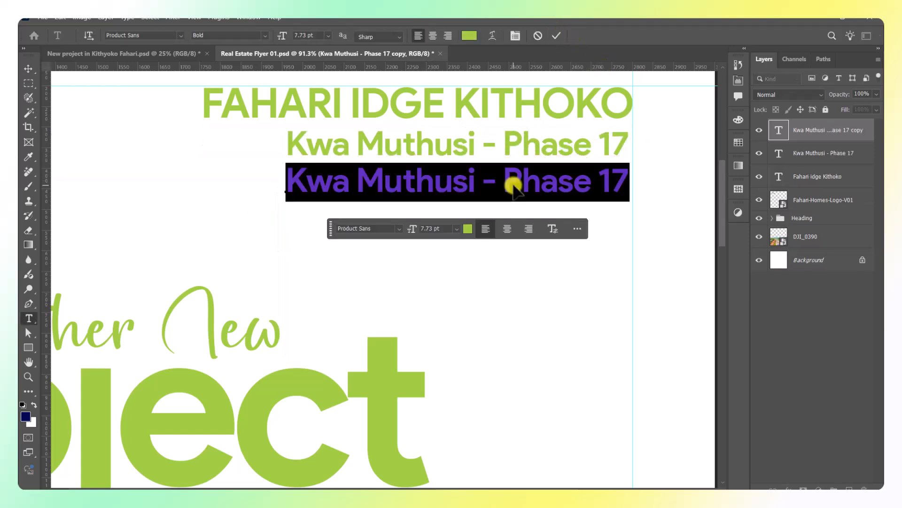
text(50x100 plot)
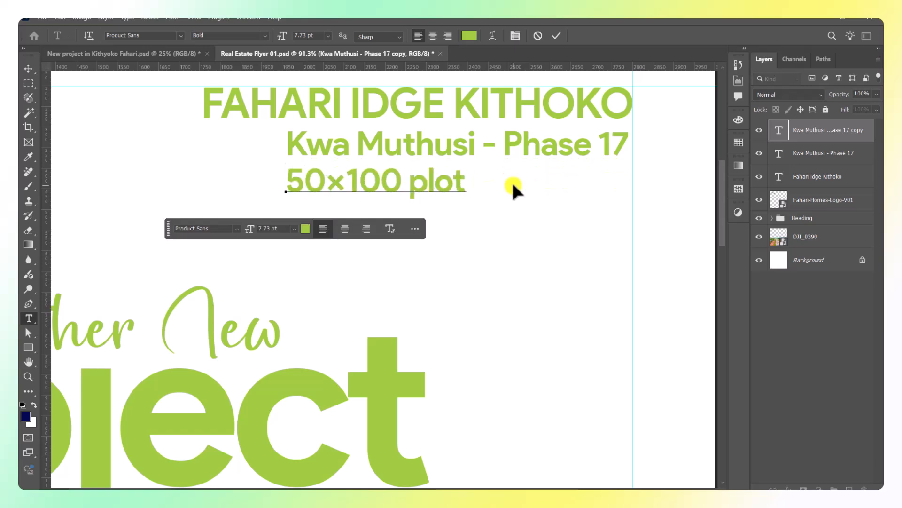
text(s for sale)
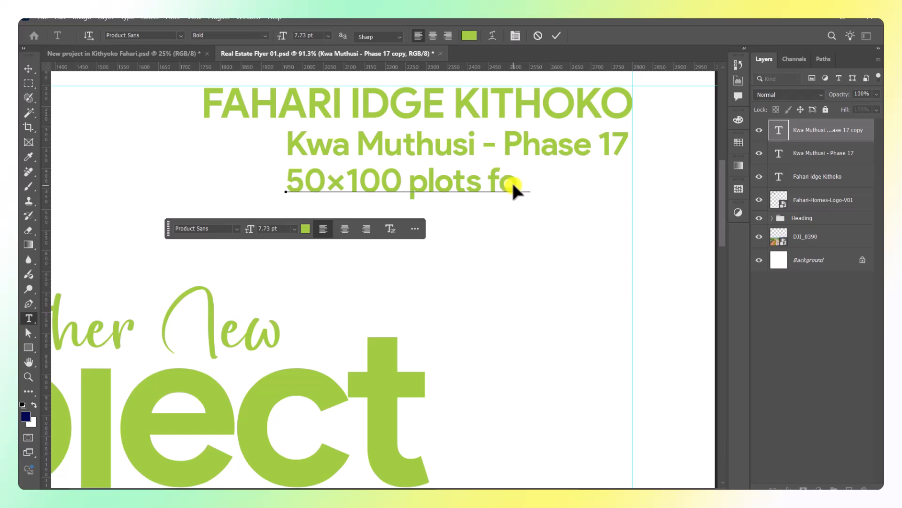
click(555, 35)
key(v)
click(739, 84)
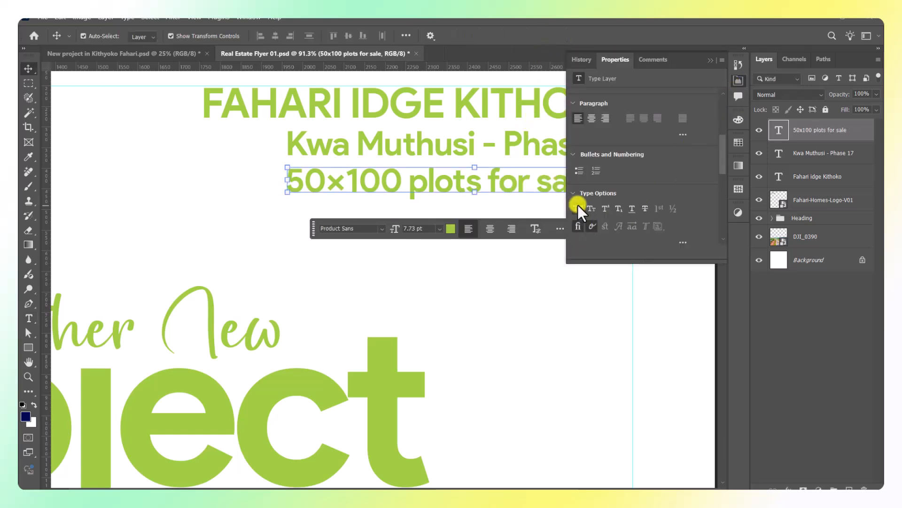
click(578, 207)
click(713, 59)
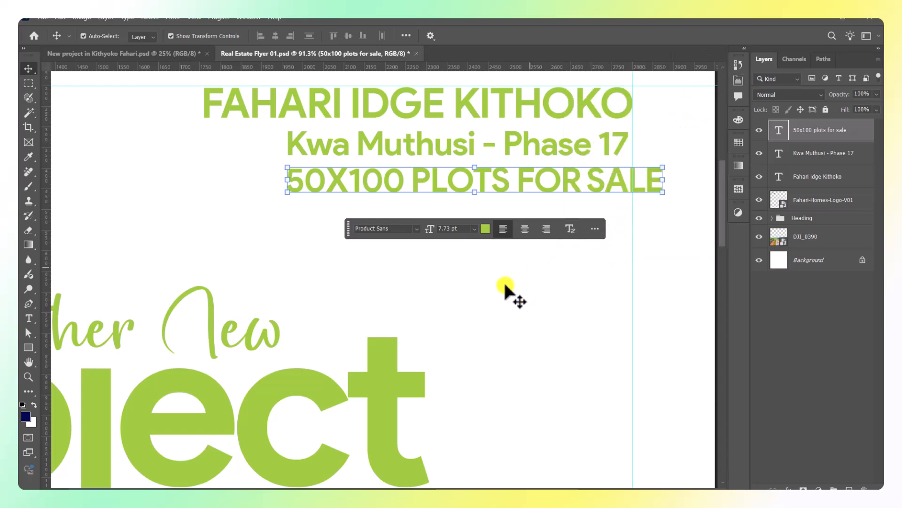
Scale the plots line to about 76% and snap its right edge to the guide.
click(288, 178)
drag(288, 177, 363, 179)
drag(533, 182, 517, 178)
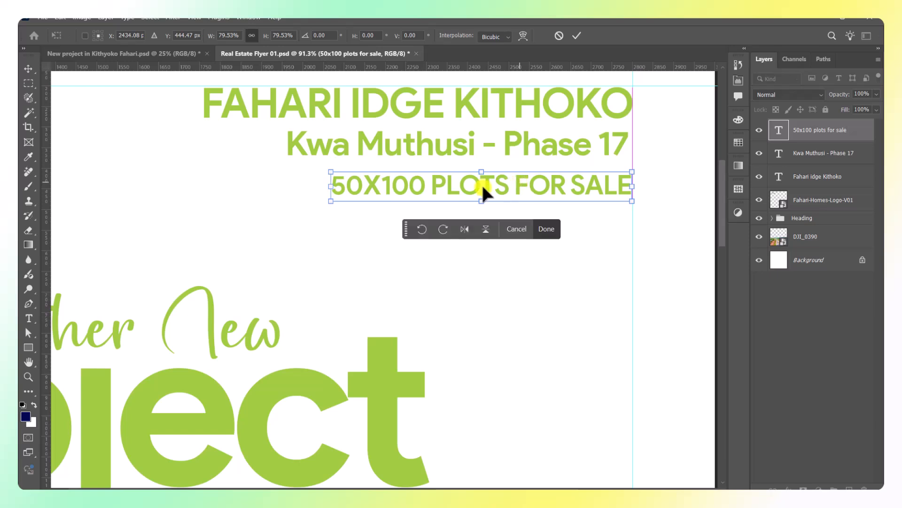
drag(328, 184, 346, 188)
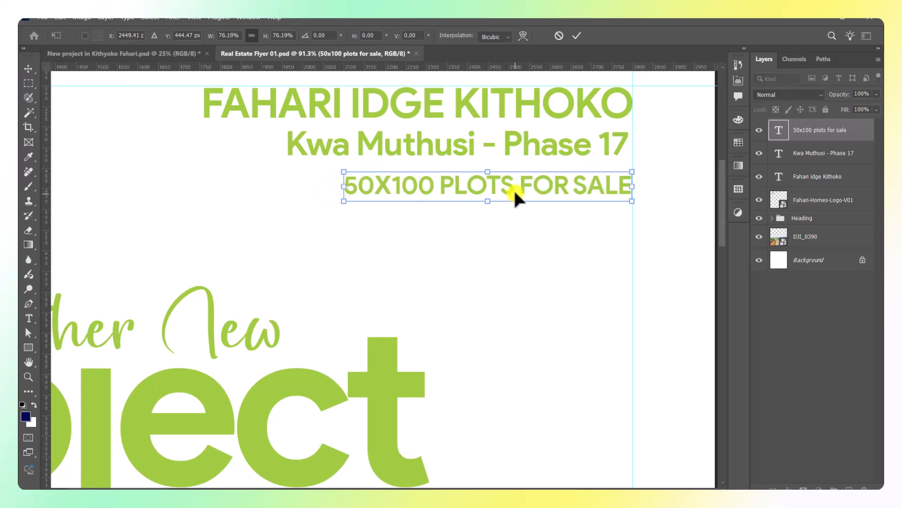
drag(514, 188, 515, 185)
click(577, 35)
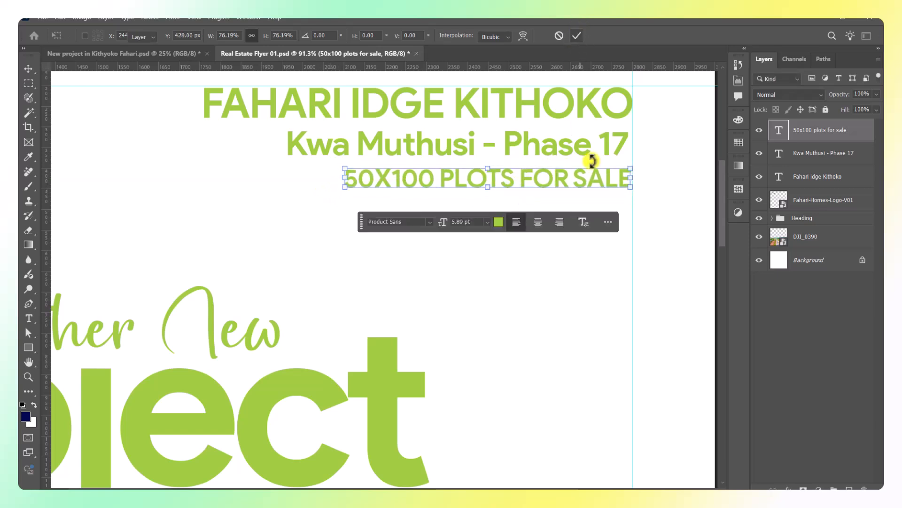
Nudge the Kwa Muthusi line slightly right to align with the lines around it.
click(625, 288)
drag(611, 157, 617, 151)
click(658, 113)
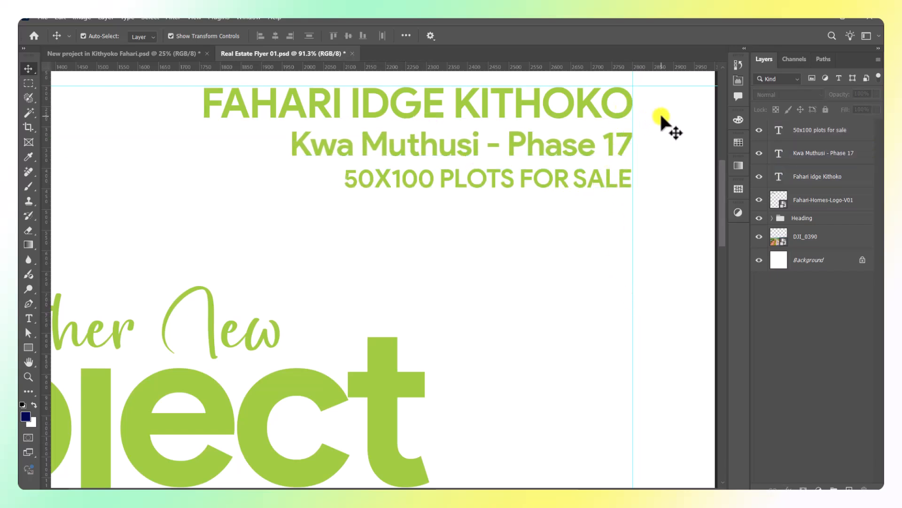
click(493, 149)
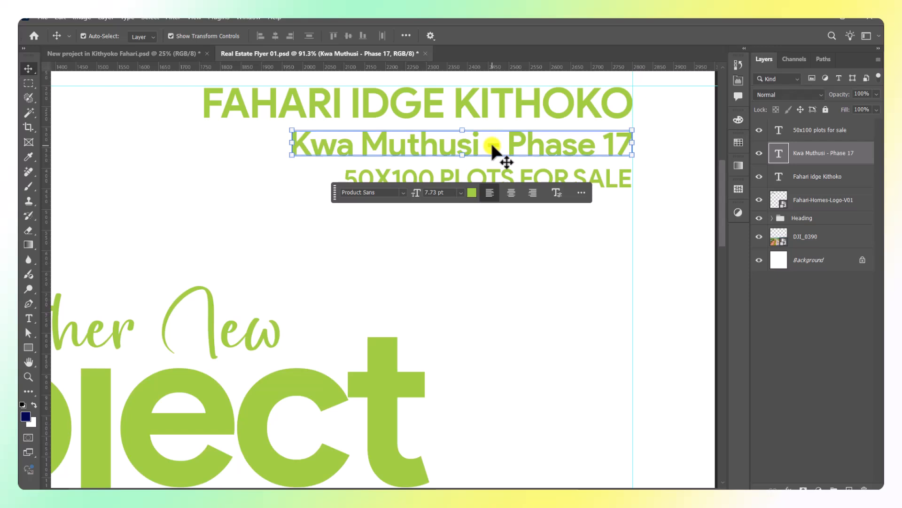
click(552, 317)
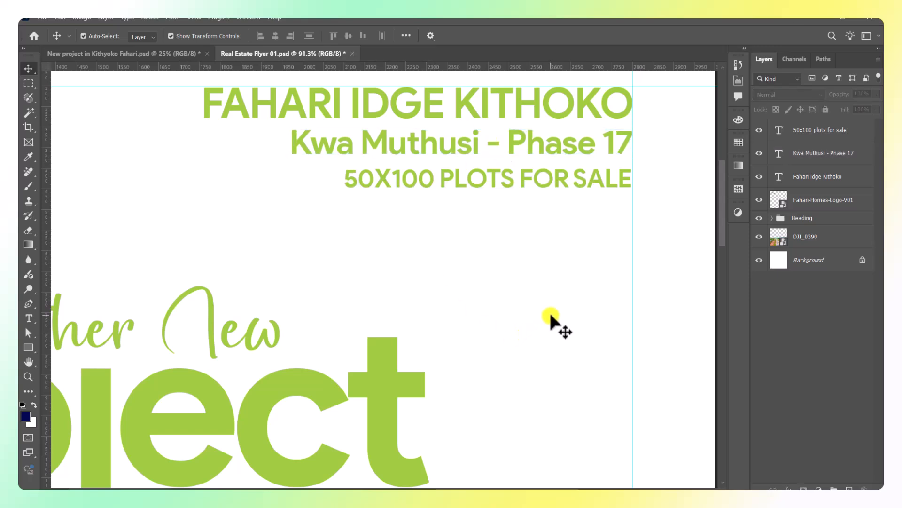
scroll(372, 278, down, 11)
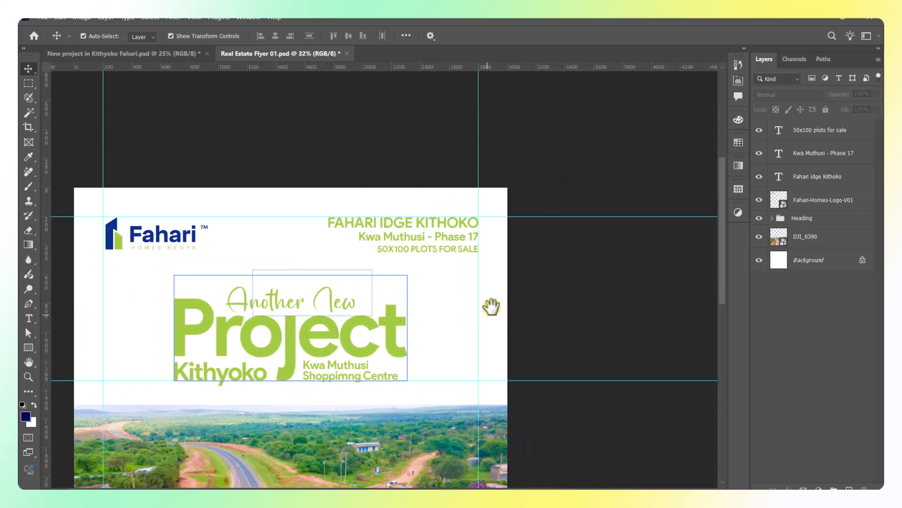
drag(488, 312, 531, 254)
scroll(503, 287, down, 3)
drag(504, 287, 486, 252)
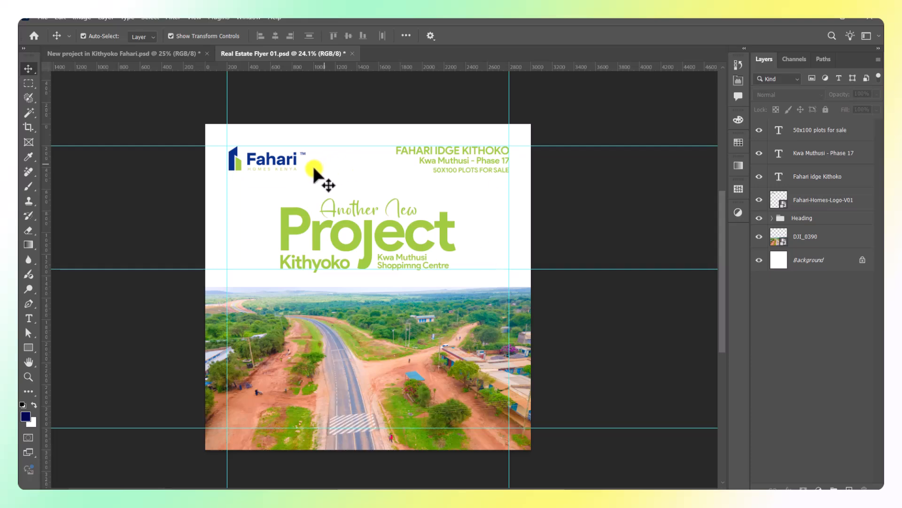
scroll(312, 164, up, 3)
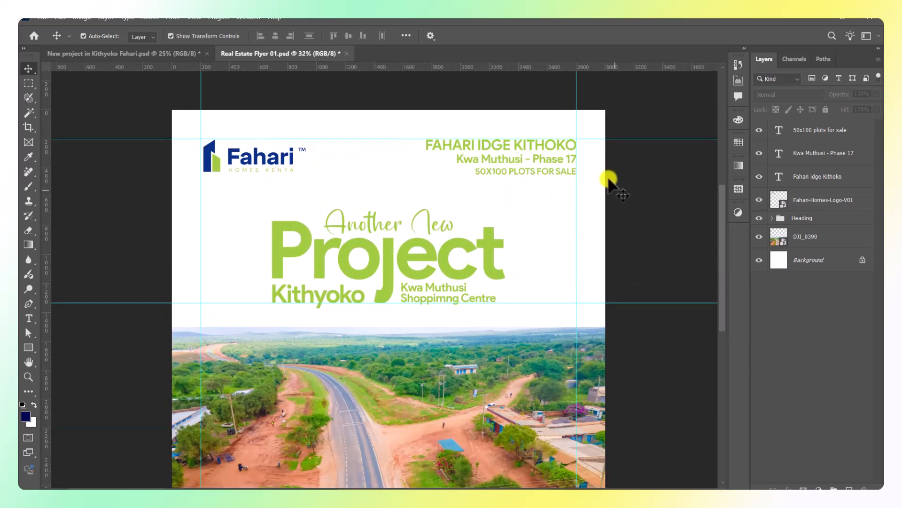
click(472, 142)
scroll(275, 150, up, 3)
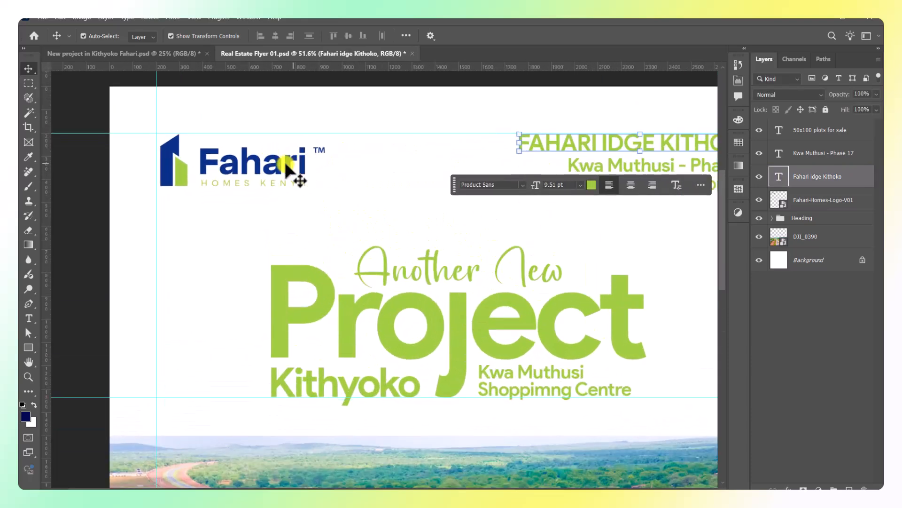
Colour the line navy #083088, sampled from the Fahari logo lettering.
click(736, 82)
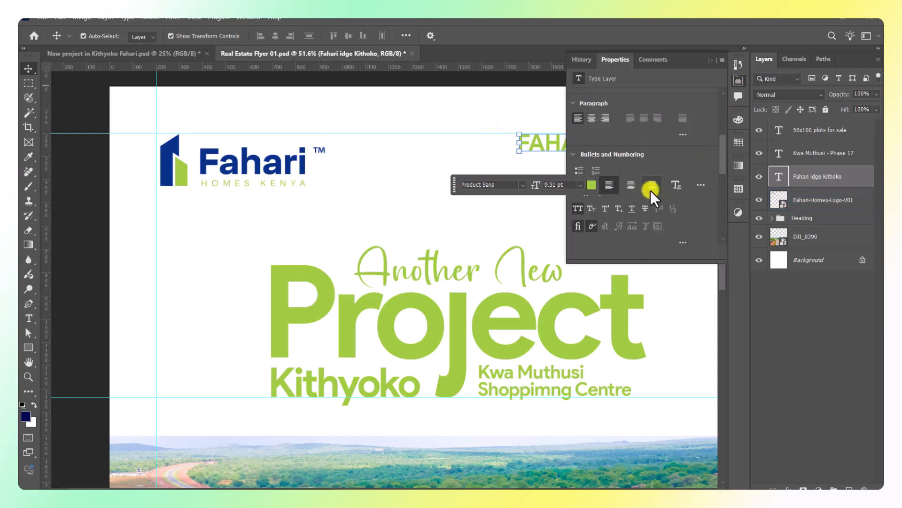
click(592, 185)
click(290, 150)
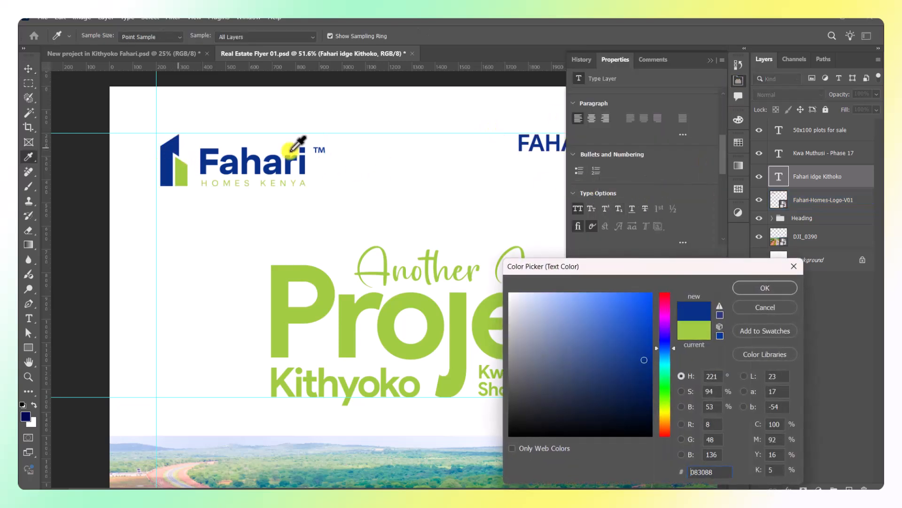
click(747, 287)
click(712, 60)
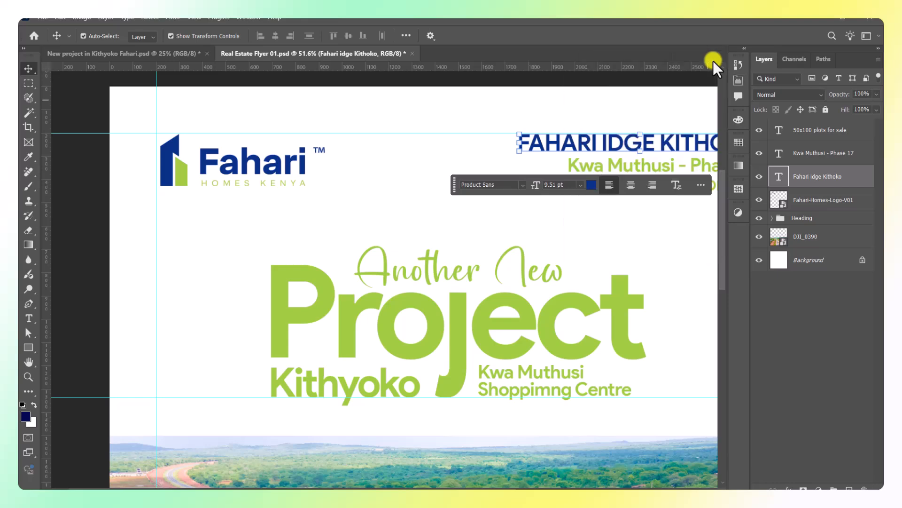
scroll(528, 169, down, 2)
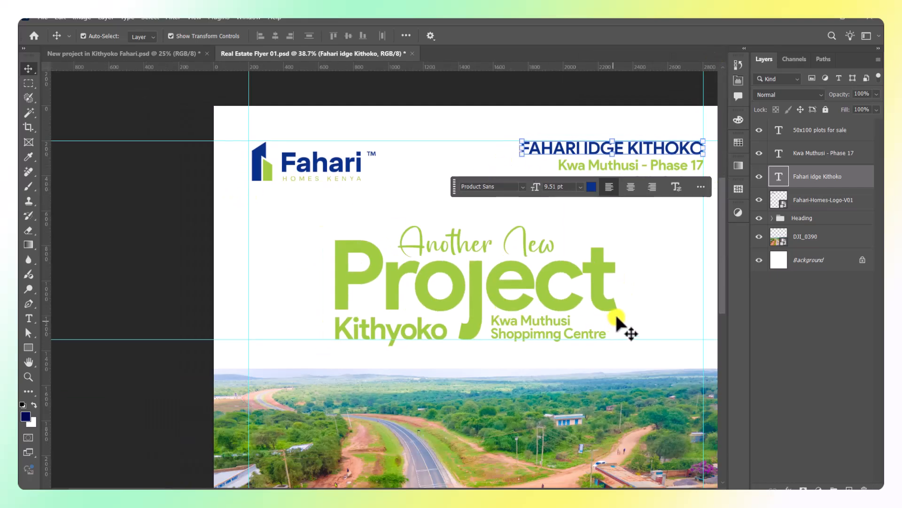
click(493, 370)
drag(520, 377, 415, 307)
Draw a wide 1564 × 182 px rectangle under the heading filled with the recent navy.
click(817, 131)
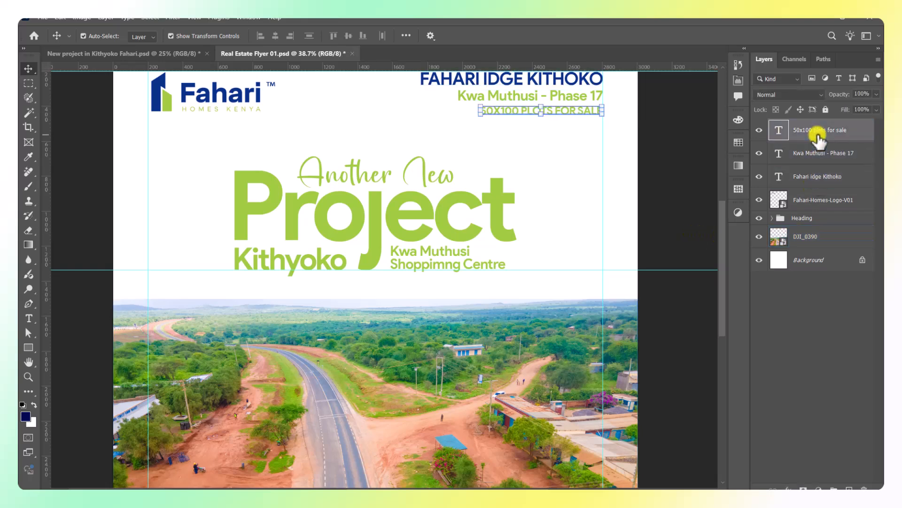
click(28, 347)
scroll(225, 278, up, 2)
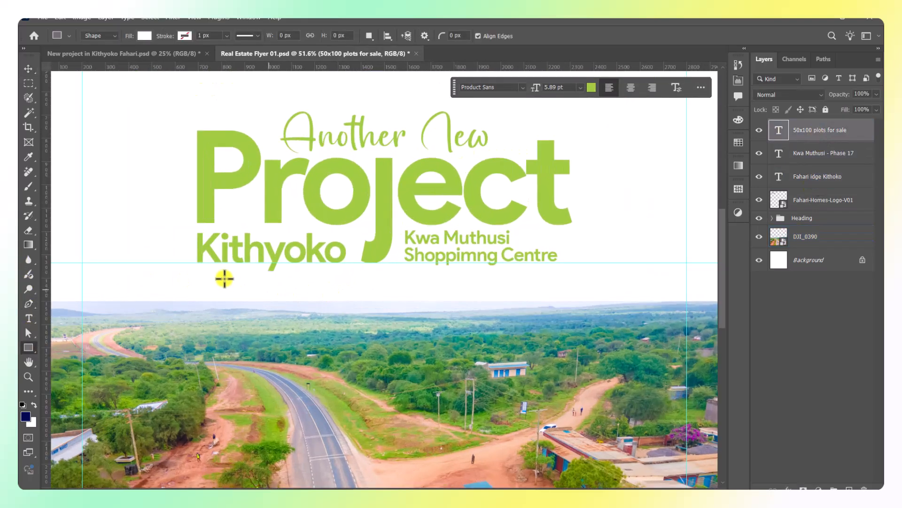
drag(196, 274, 559, 316)
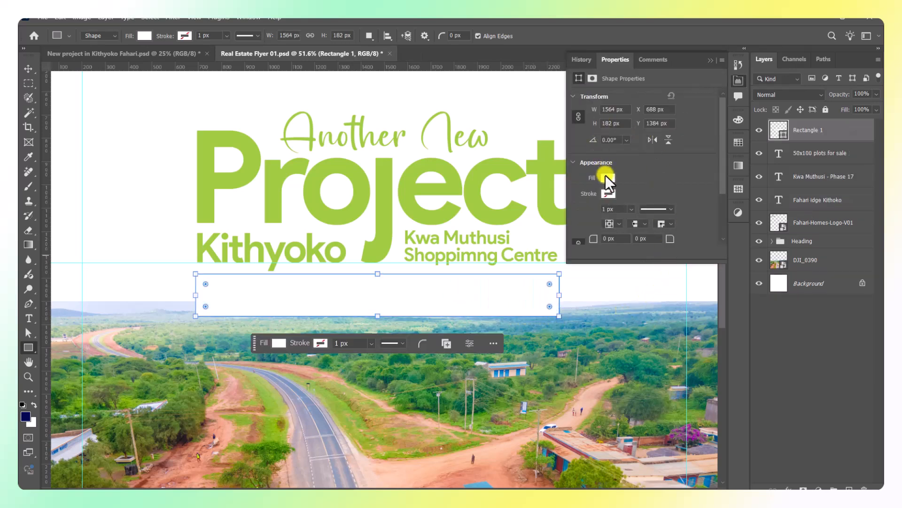
click(607, 178)
click(582, 238)
click(711, 61)
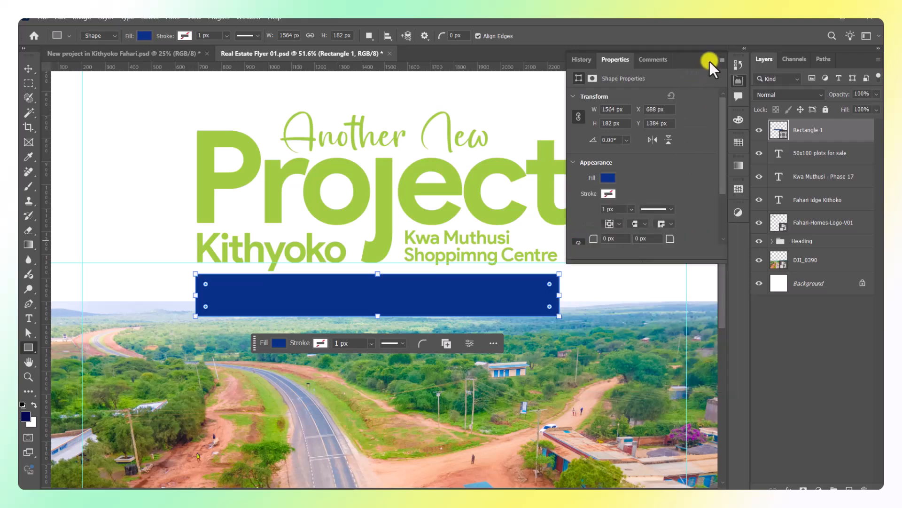
click(711, 61)
Move the DJI_0390 road photo slightly lower.
click(29, 69)
scroll(397, 225, down, 5)
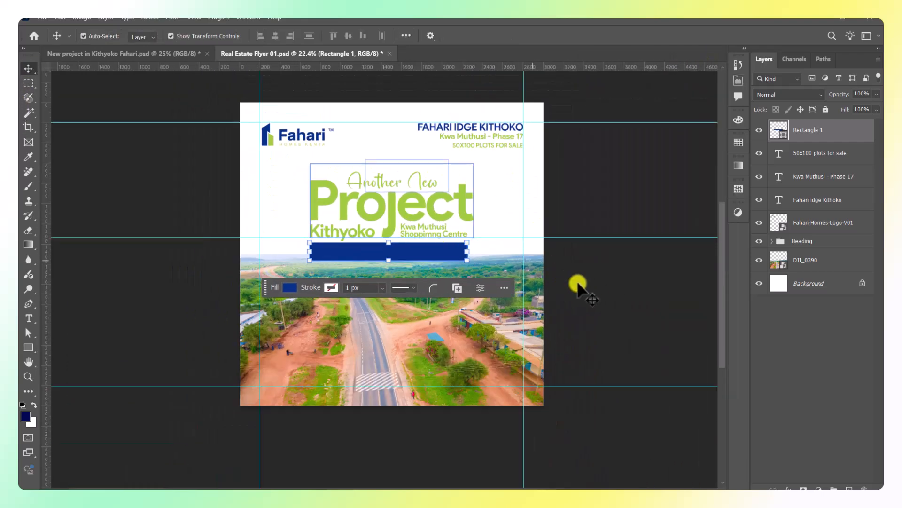
click(412, 348)
drag(411, 346, 412, 366)
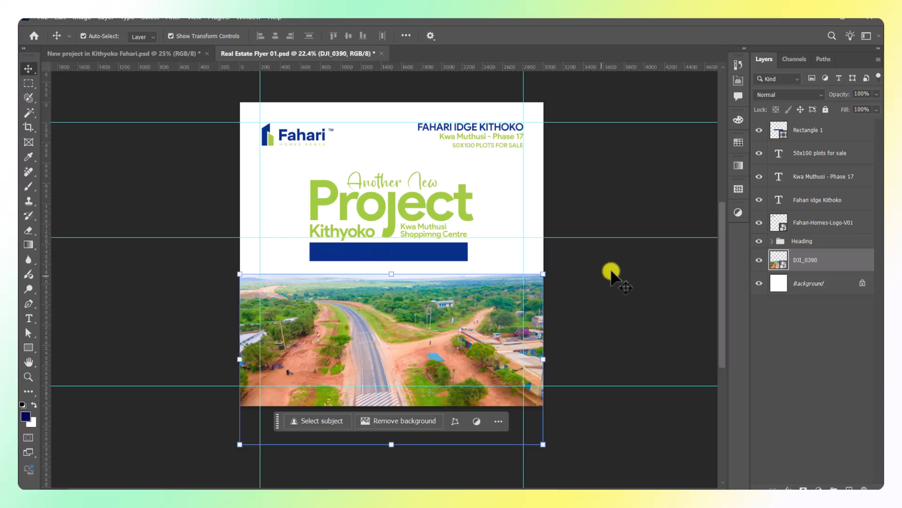
click(627, 271)
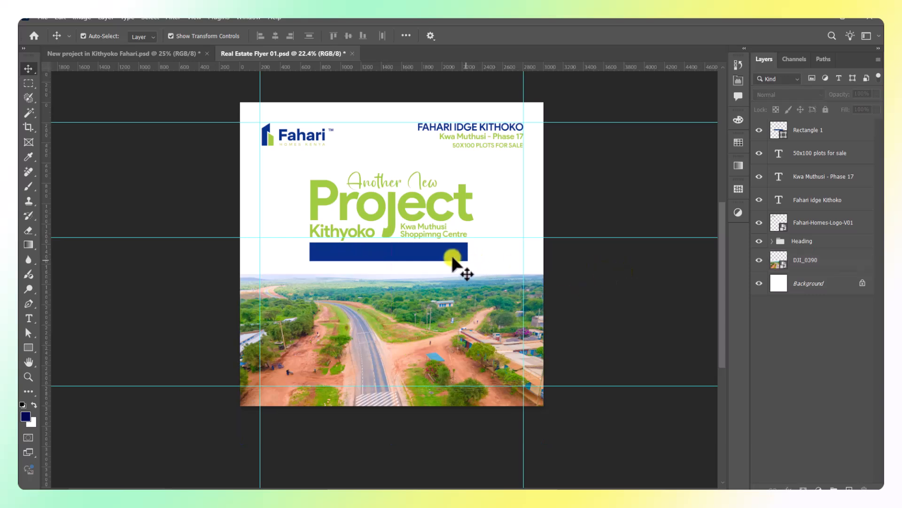
Add a text line reading 'KES 155,000 CASH' below the navy banner.
click(450, 257)
click(472, 260)
key(t)
click(331, 293)
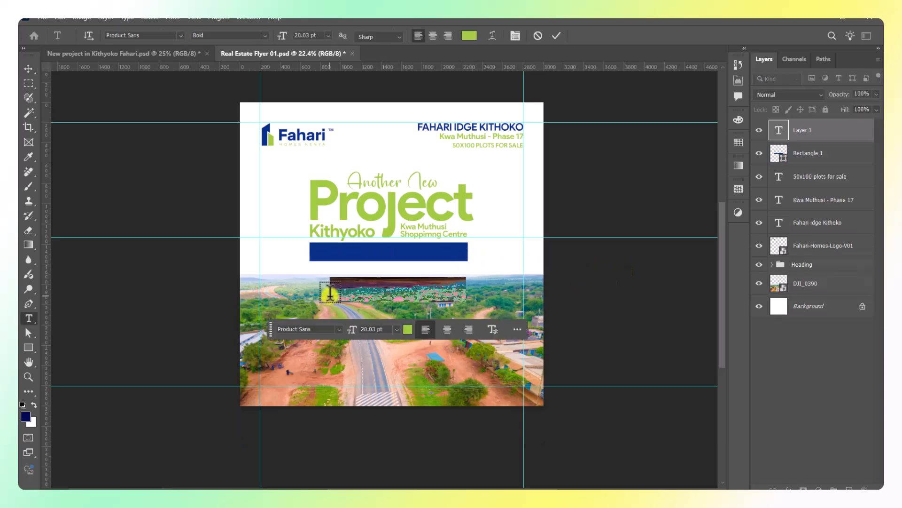
text(ES 155,000 CASH)
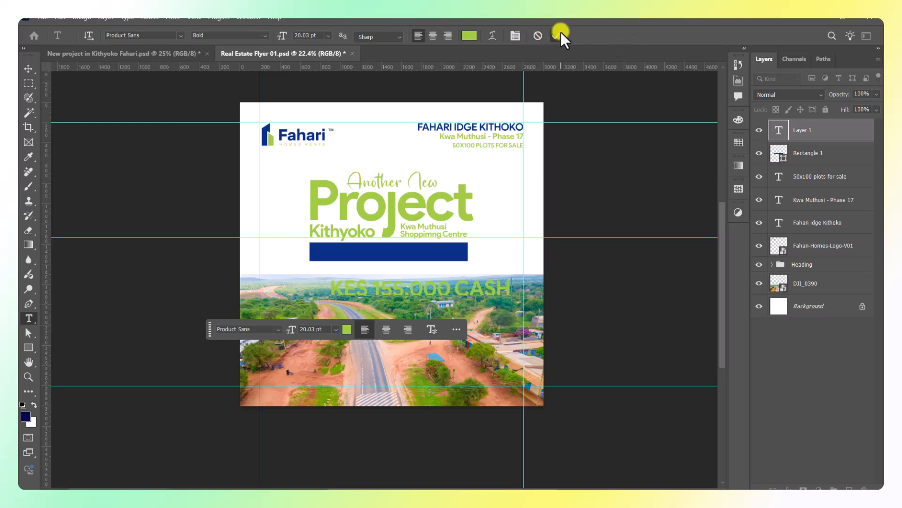
click(555, 36)
Move the price text into the navy bar and scale it to 78.12%.
click(28, 68)
scroll(379, 256, up, 1)
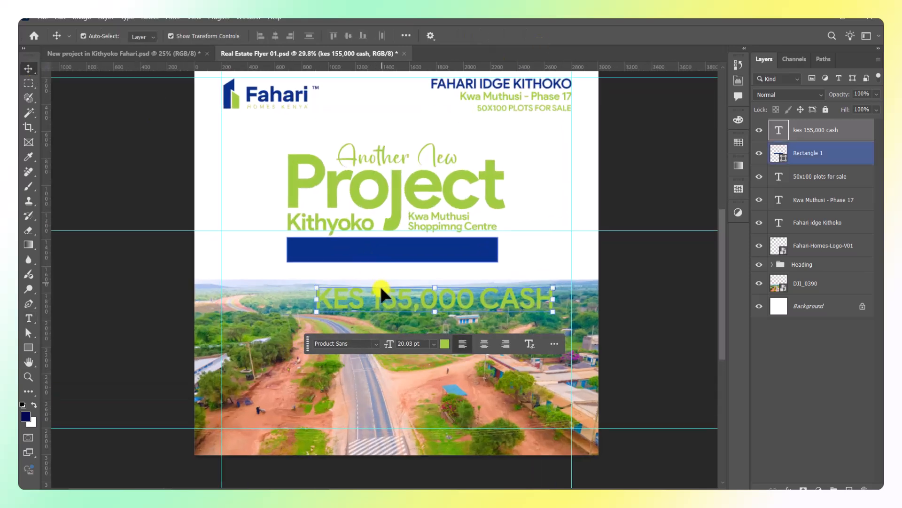
drag(381, 293, 365, 251)
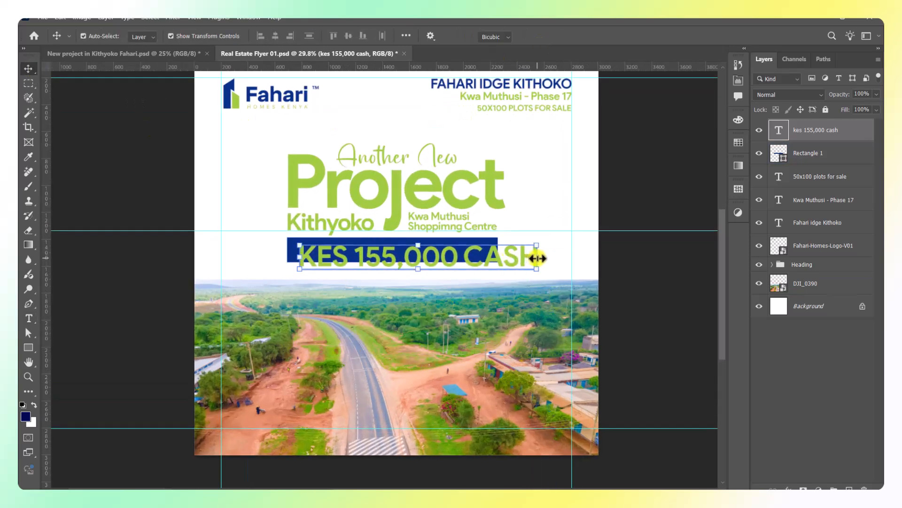
drag(537, 258, 486, 257)
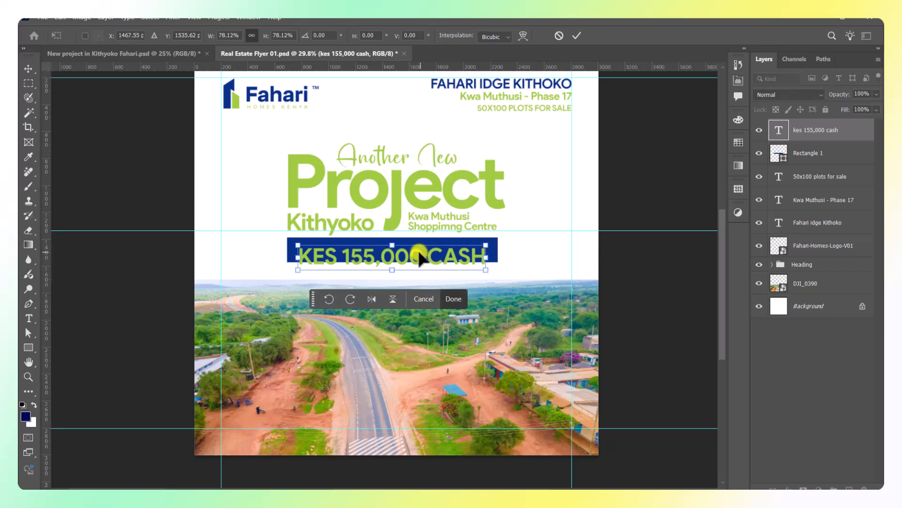
scroll(419, 254, up, 1)
drag(418, 254, 420, 241)
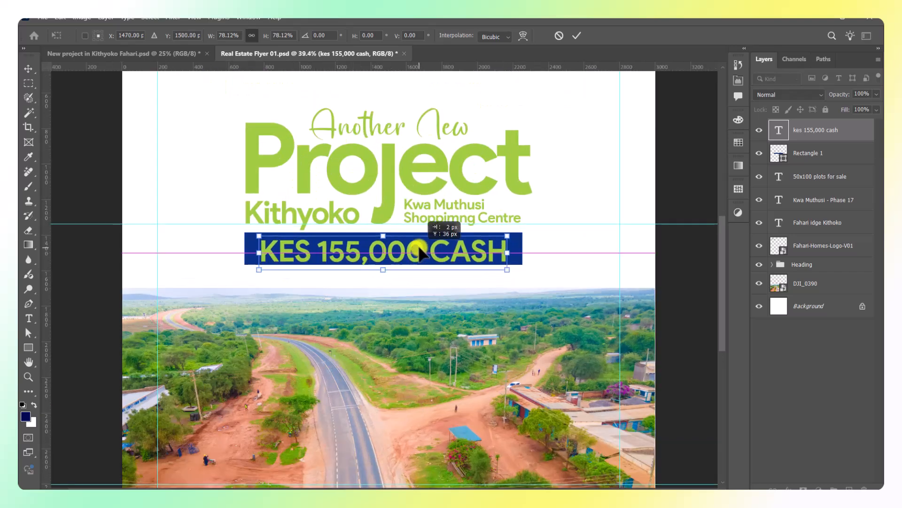
click(574, 37)
click(823, 159)
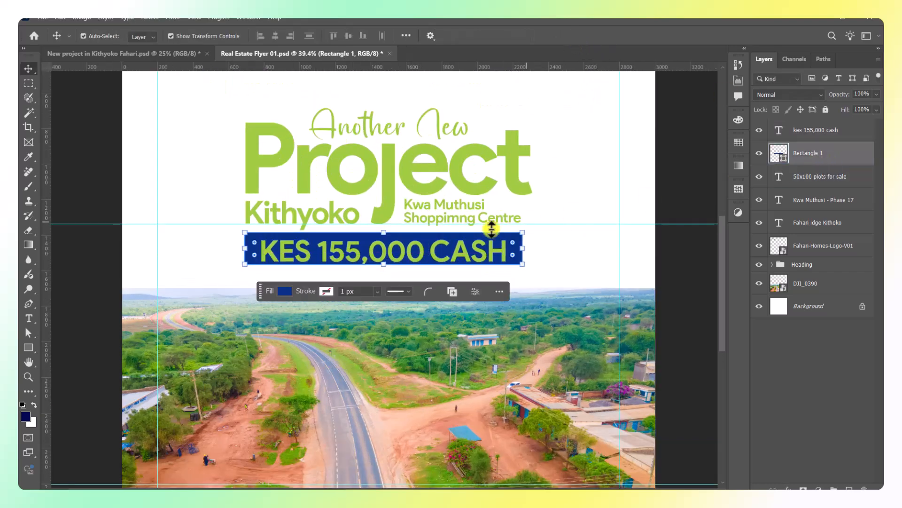
Stretch the navy Rectangle 1 banner taller.
scroll(491, 229, up, 1)
drag(355, 276, 355, 284)
click(575, 36)
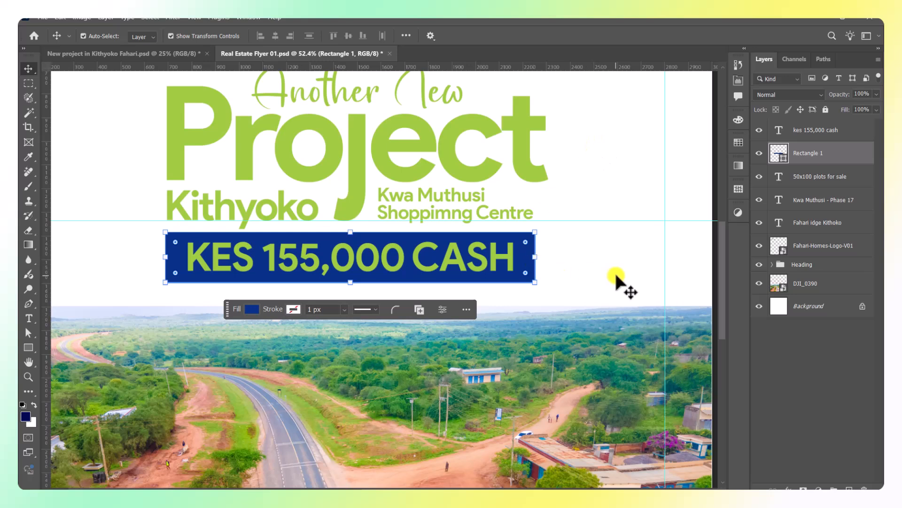
Give the KES 155,000 CASH text -50 tracking and white #ffffff colour.
click(501, 256)
click(738, 85)
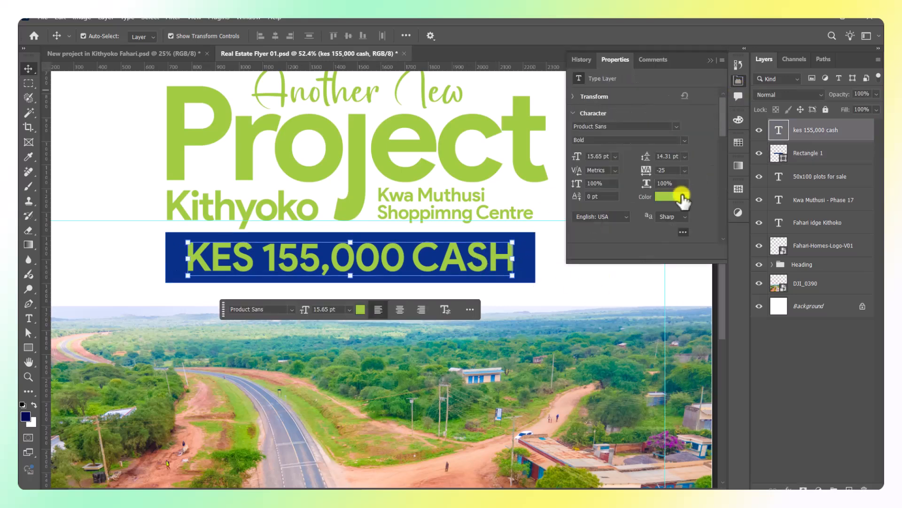
click(686, 172)
click(676, 197)
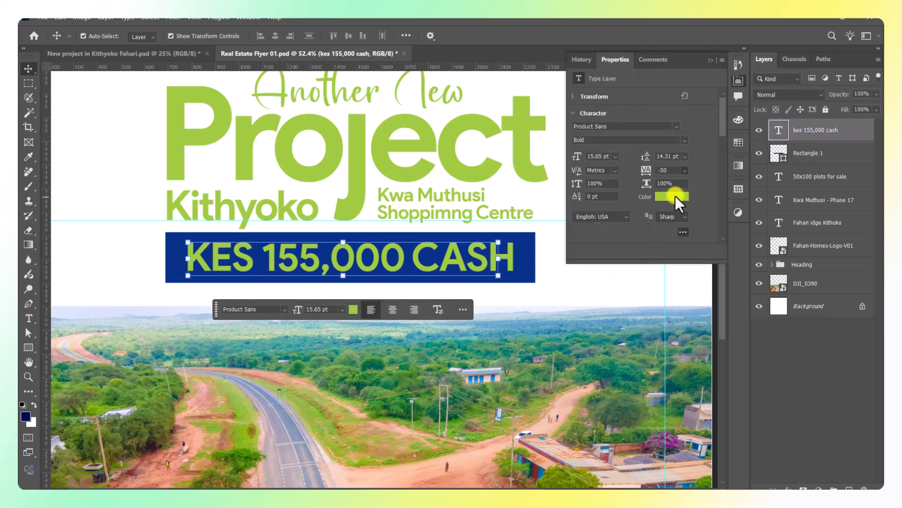
click(675, 197)
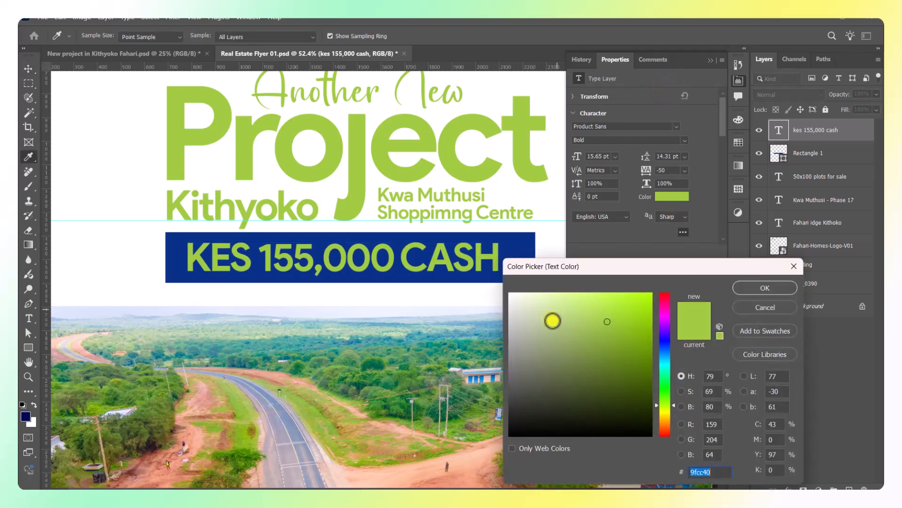
text(ffffff)
click(778, 290)
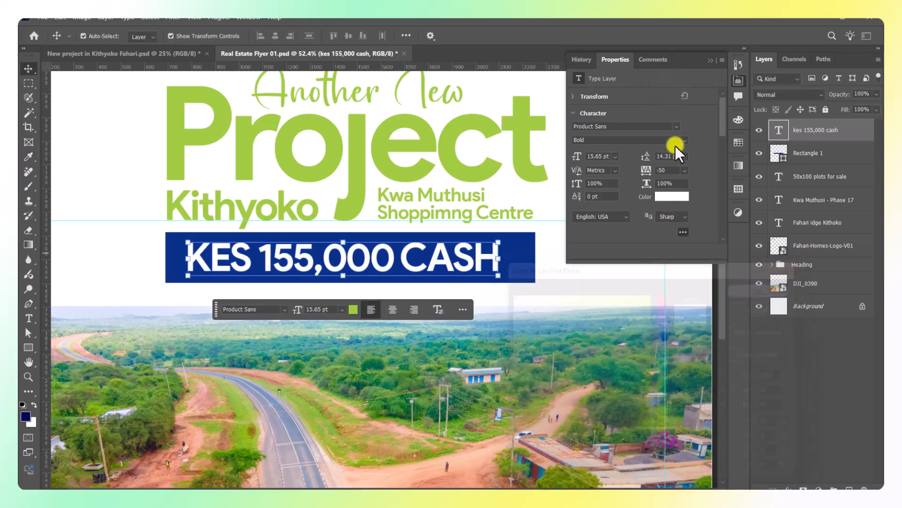
click(710, 60)
Centre the price text horizontally on the flyer and nudge the navy banner into alignment.
key(ctrl+a)
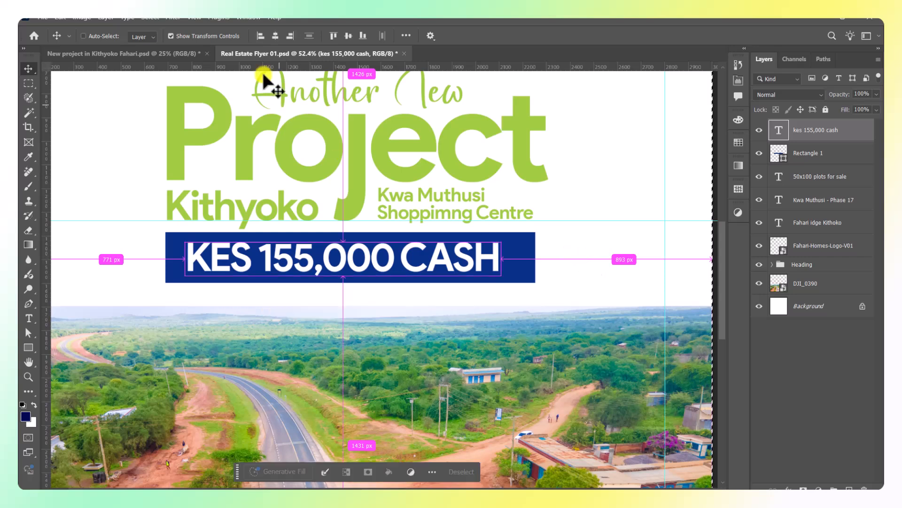
click(272, 37)
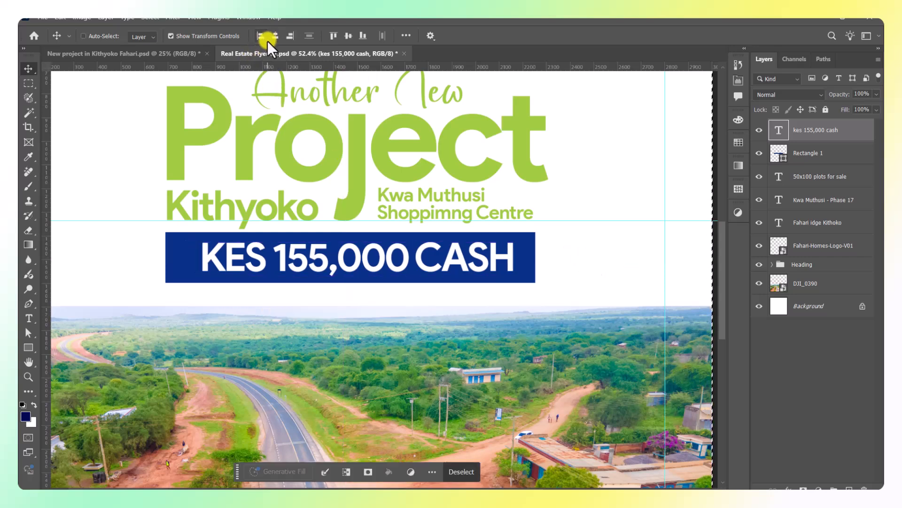
key(ctrl+d)
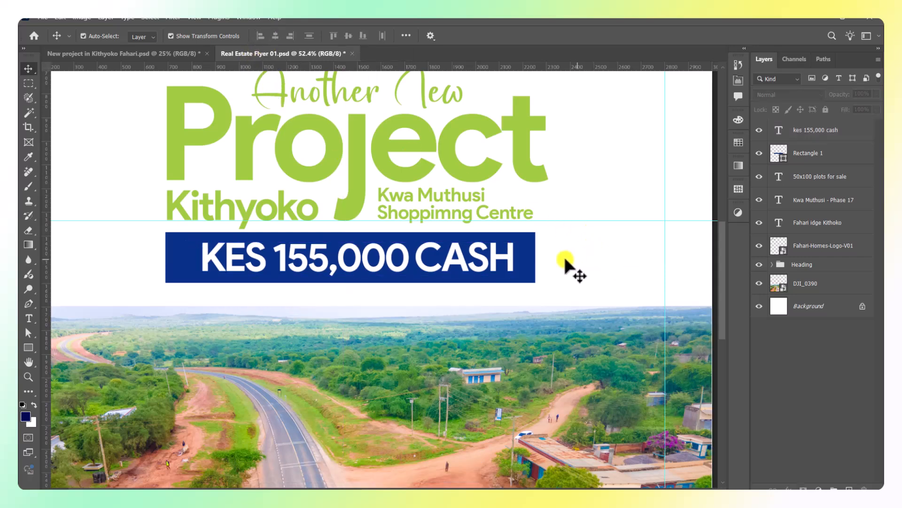
drag(534, 262, 529, 258)
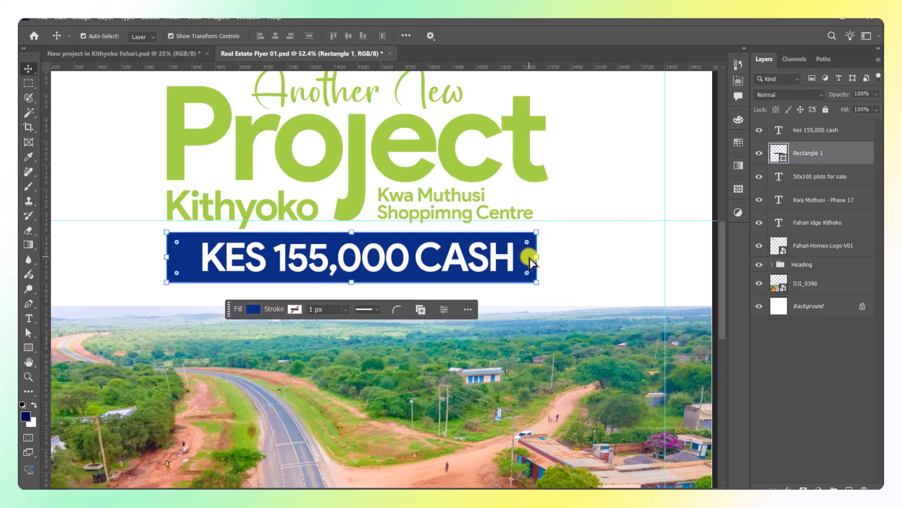
click(578, 270)
Recentre the whole flyer in view and select the Kwa Muthusi Shoppimng Centre text.
scroll(581, 275, down, 6)
drag(588, 298, 535, 309)
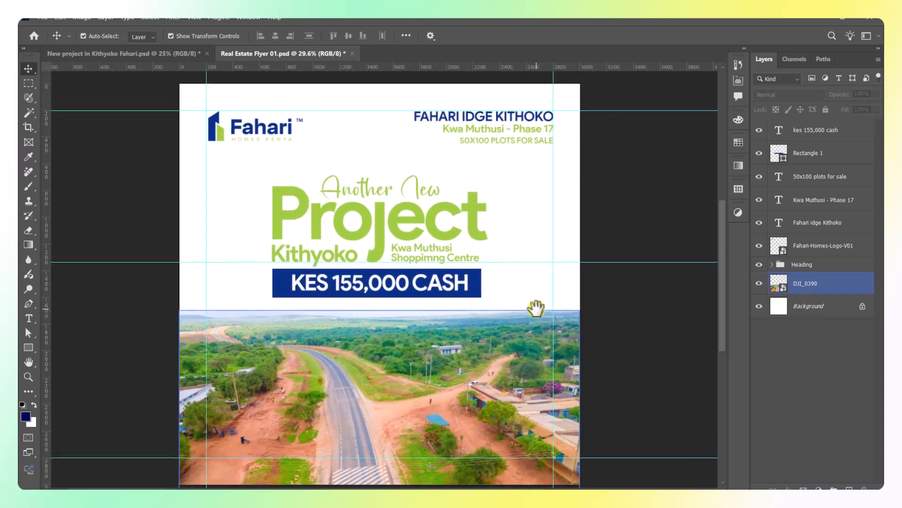
click(596, 240)
drag(560, 244, 588, 228)
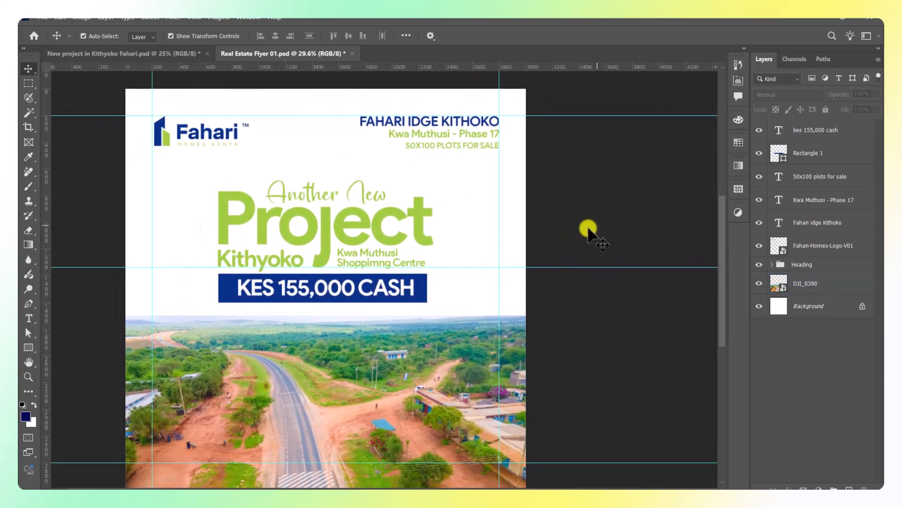
click(371, 257)
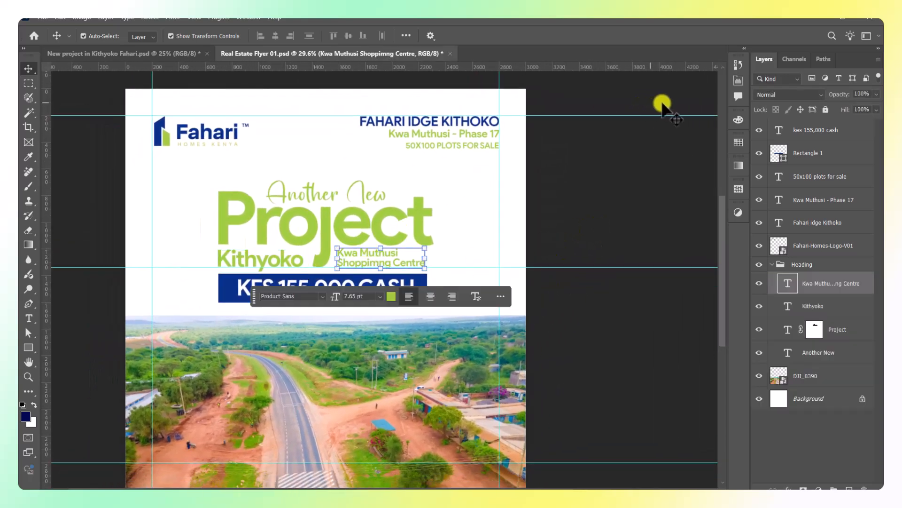
Colour the Kwa Muthusi Shoppimng Centre text navy #083088, sampled from the price banner, and commit it.
click(738, 81)
click(665, 197)
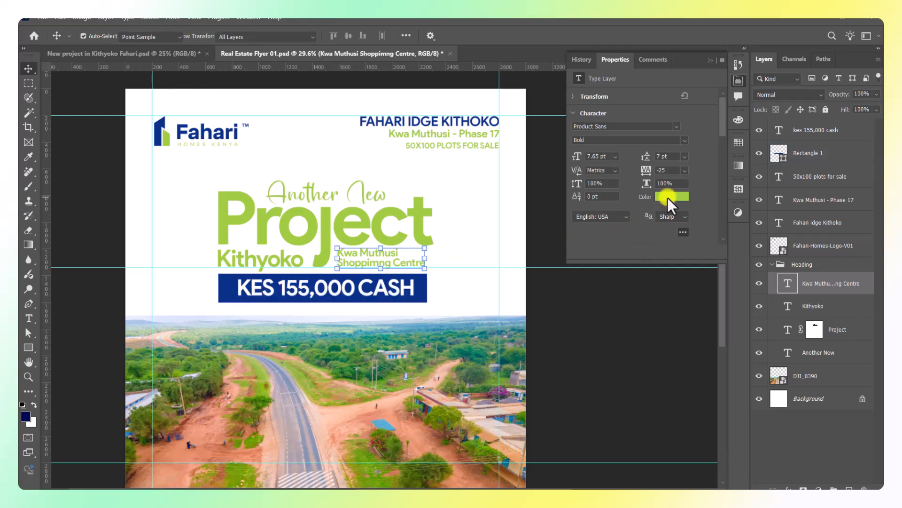
click(230, 285)
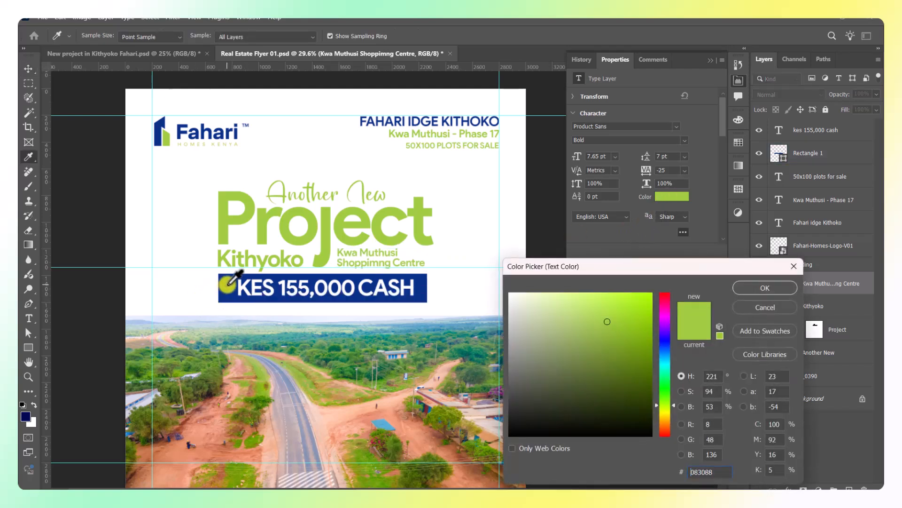
click(761, 289)
click(710, 61)
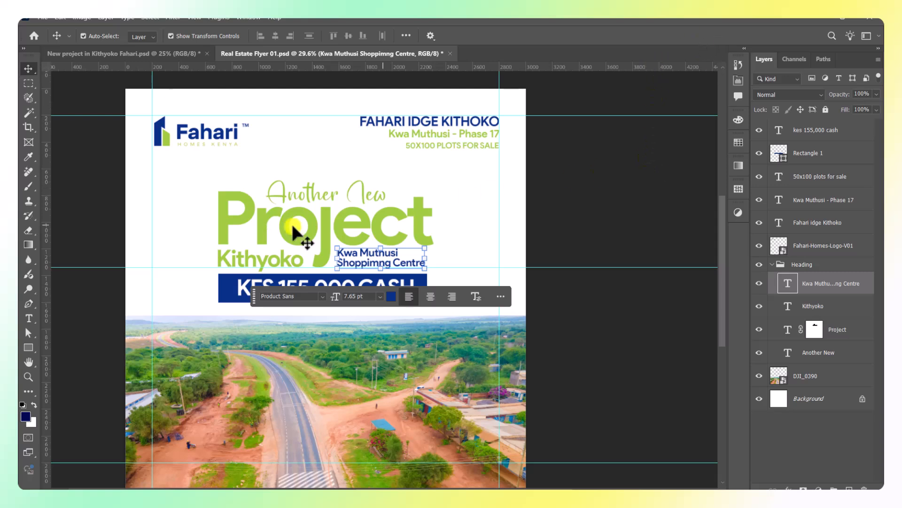
click(591, 198)
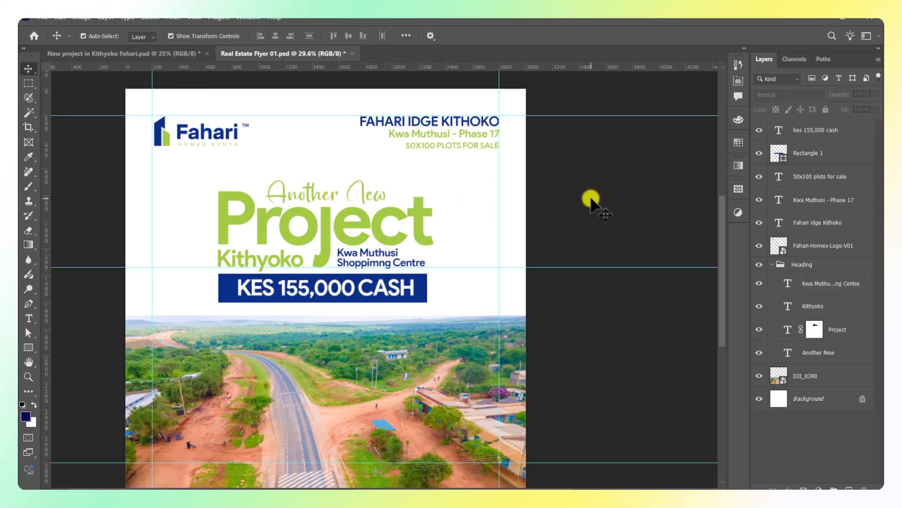
Select the Project heading layer and open its Blending Options from the layer context menu.
click(382, 261)
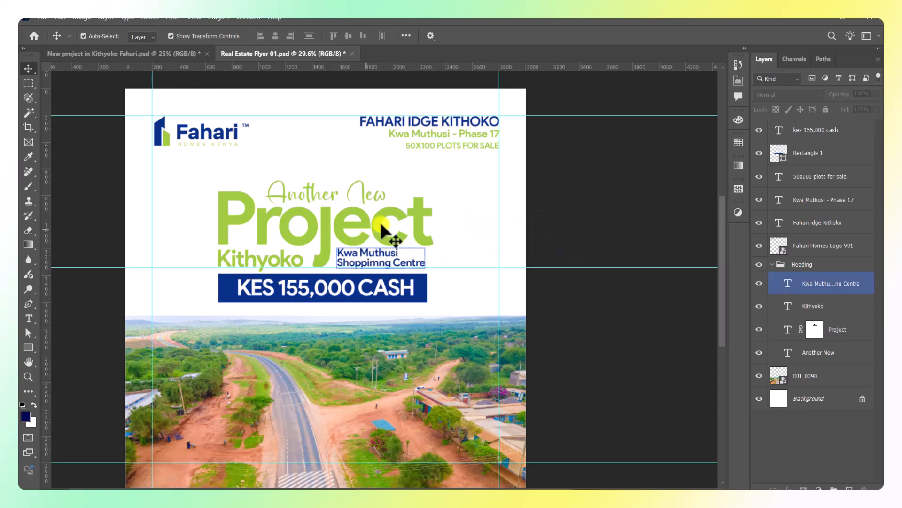
click(382, 225)
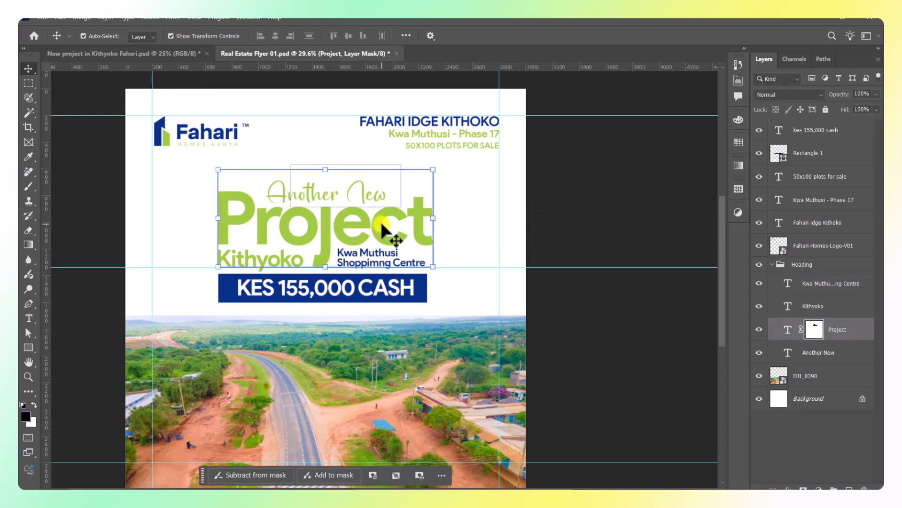
click(841, 332)
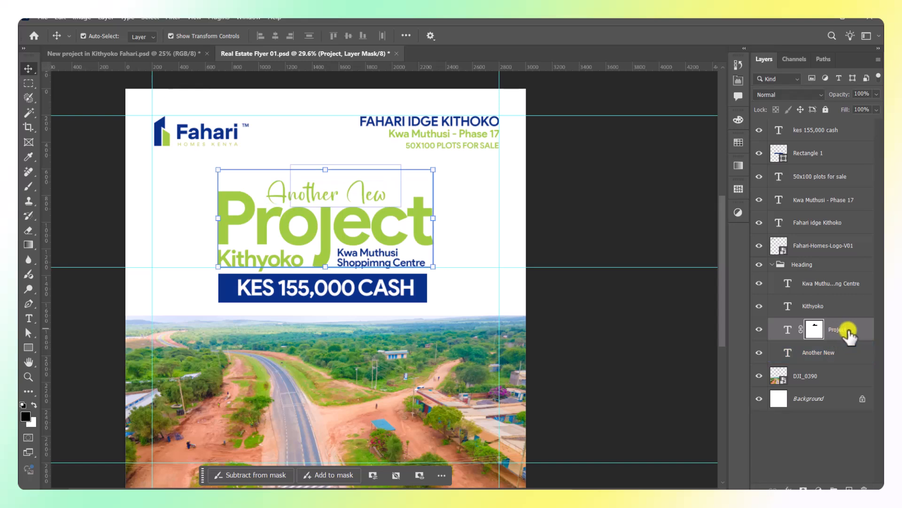
right_click(862, 329)
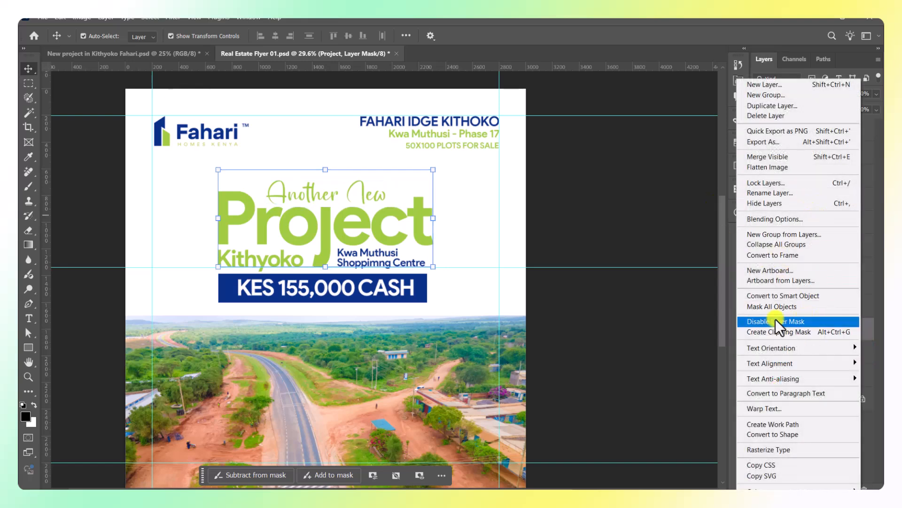
click(650, 329)
right_click(846, 335)
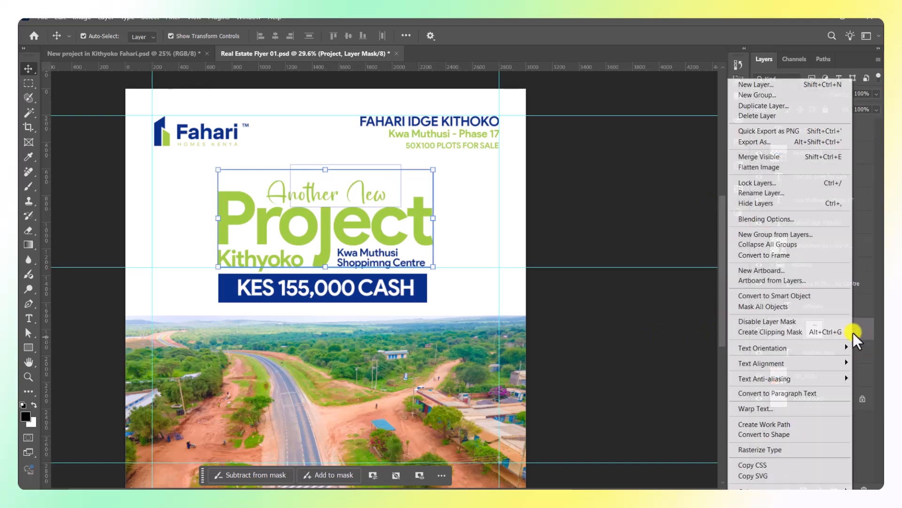
click(610, 359)
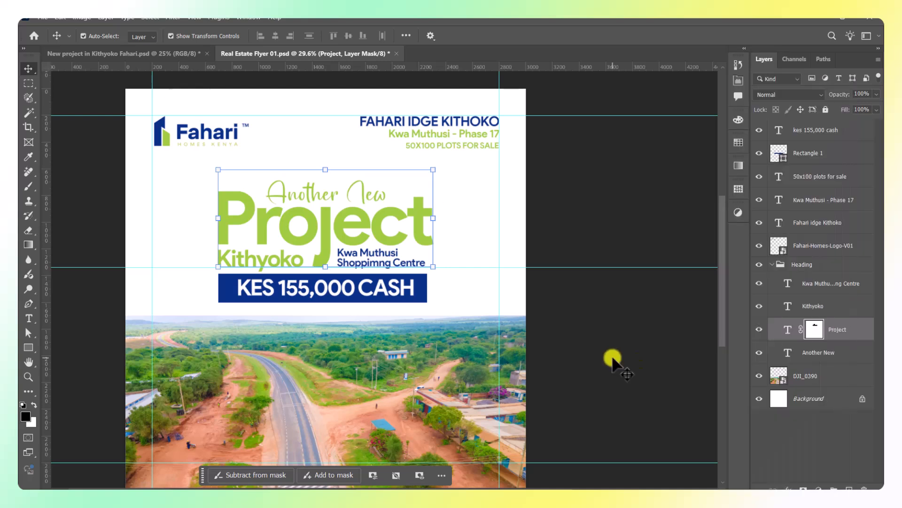
right_click(862, 331)
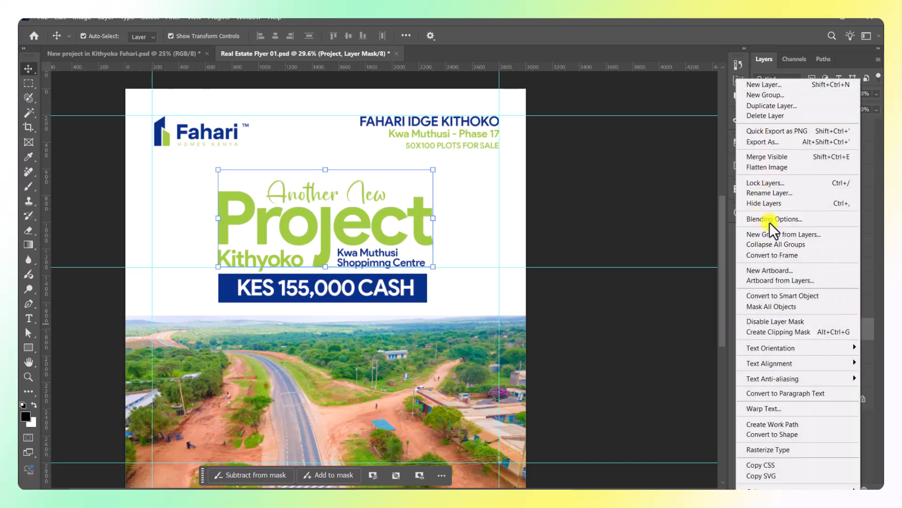
click(772, 218)
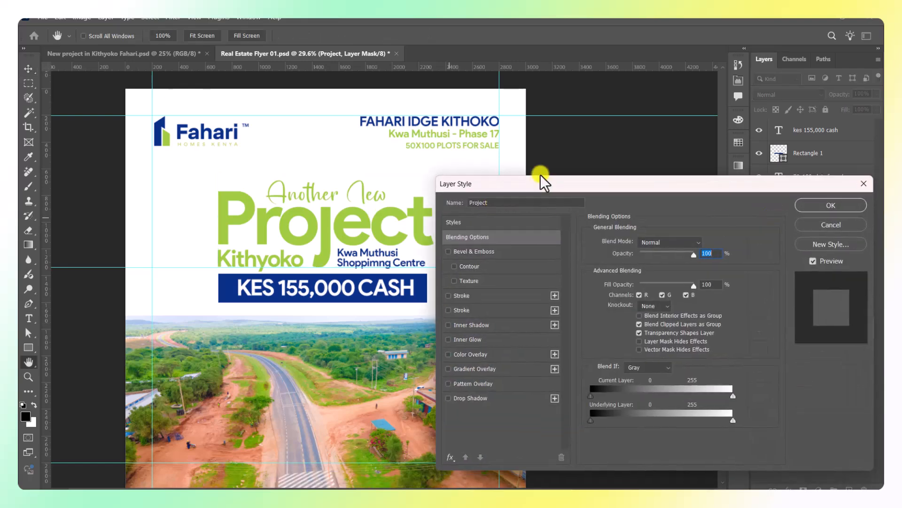
Add a Gradient Overlay to the Project heading with its stop colour set to white.
drag(539, 188, 529, 100)
click(462, 286)
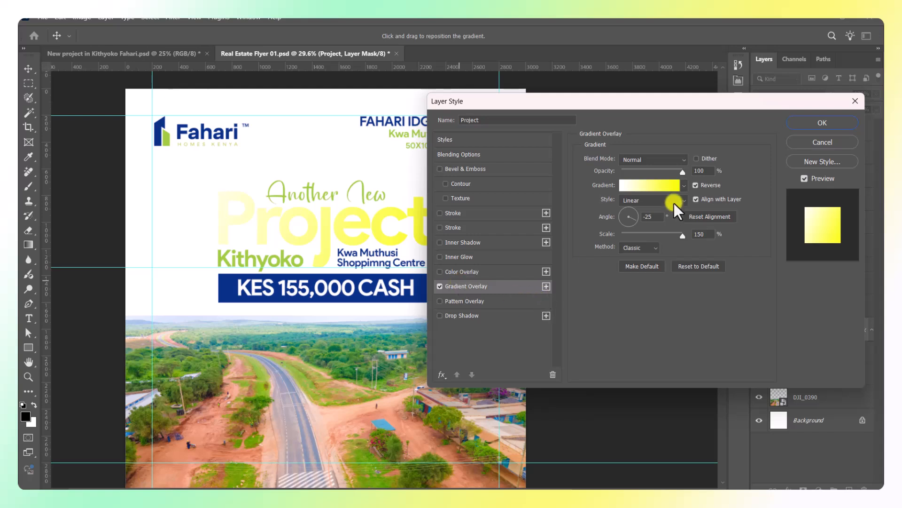
click(664, 184)
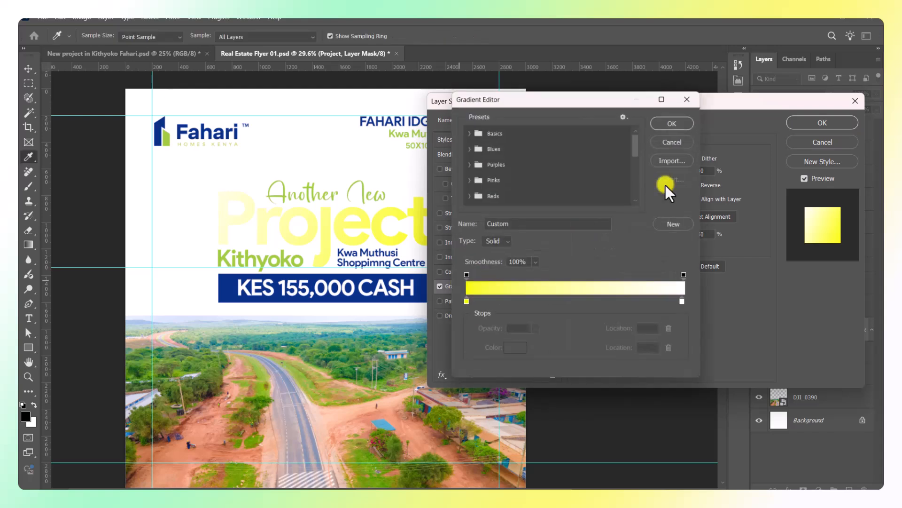
click(463, 306)
click(509, 354)
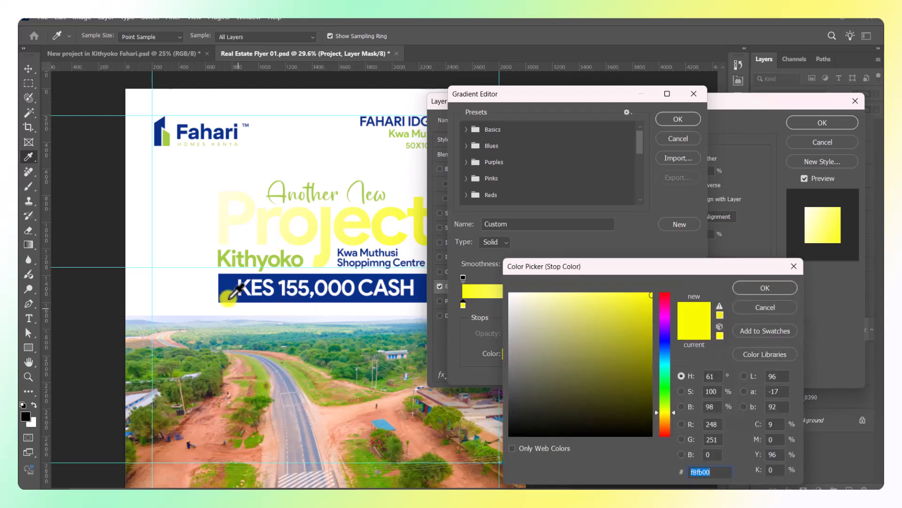
click(229, 282)
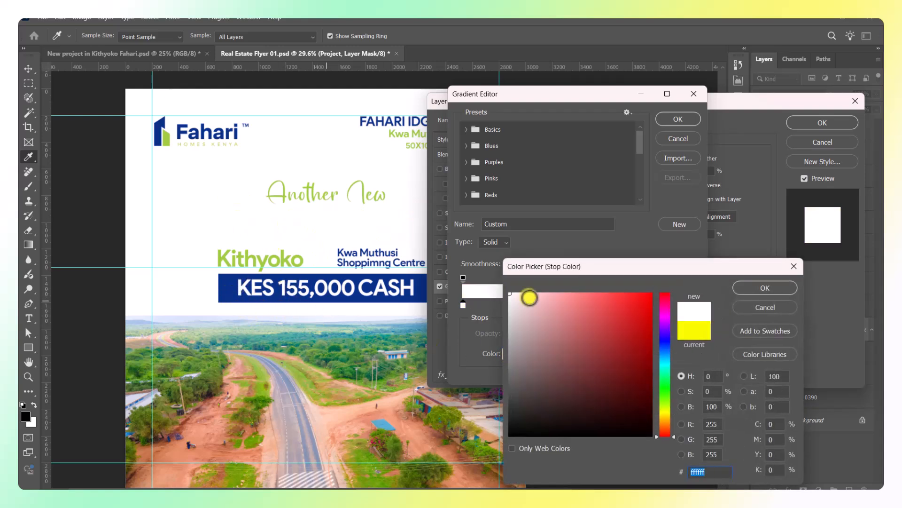
click(753, 291)
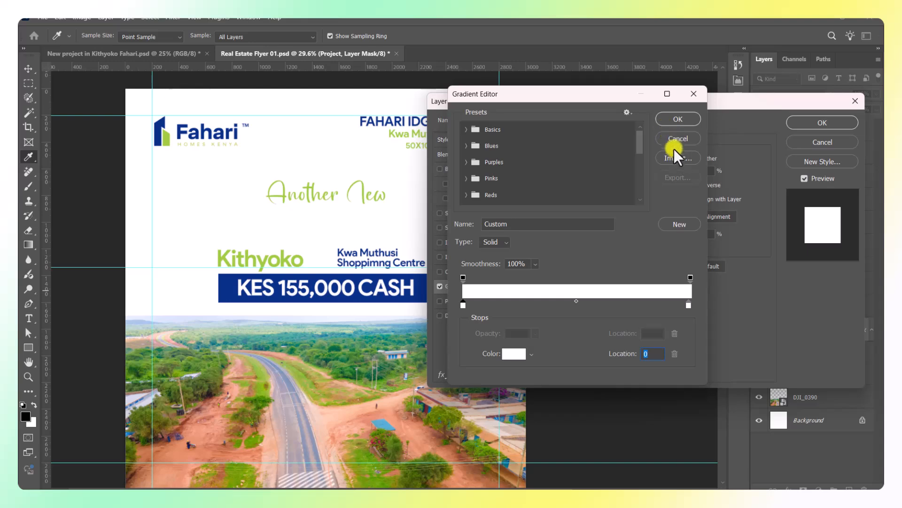
click(673, 119)
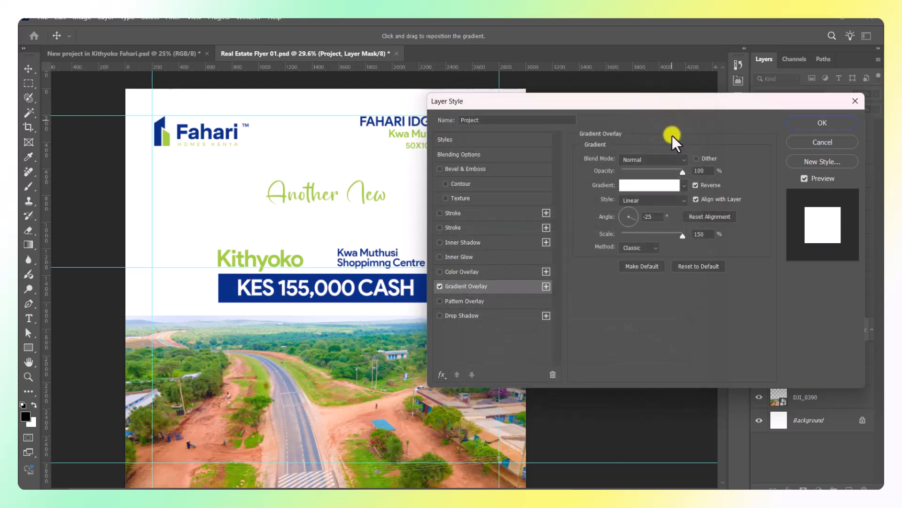
Apply the layer style and select the Project layer's Gradient Overlay effect.
click(804, 126)
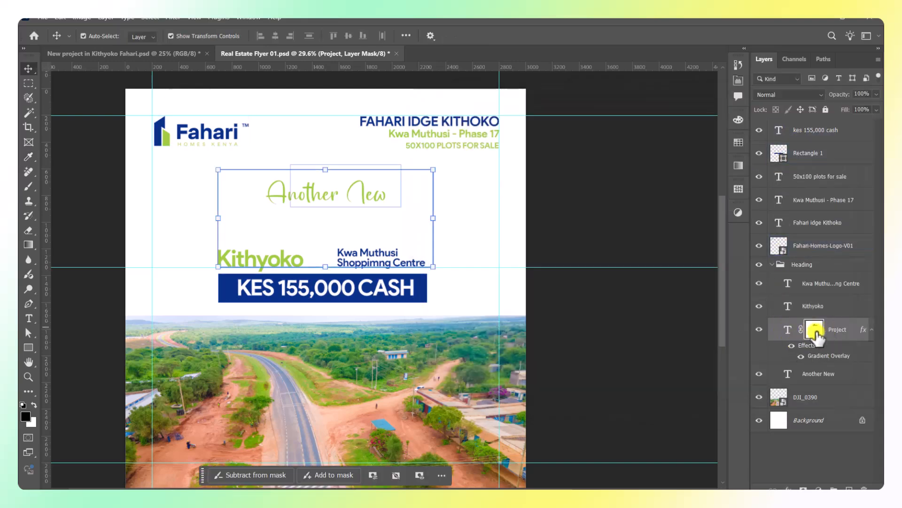
click(787, 329)
drag(810, 345, 824, 361)
Set the gradient stops to navy sampled from the price banner and green from the Fahari logo.
double_click(824, 357)
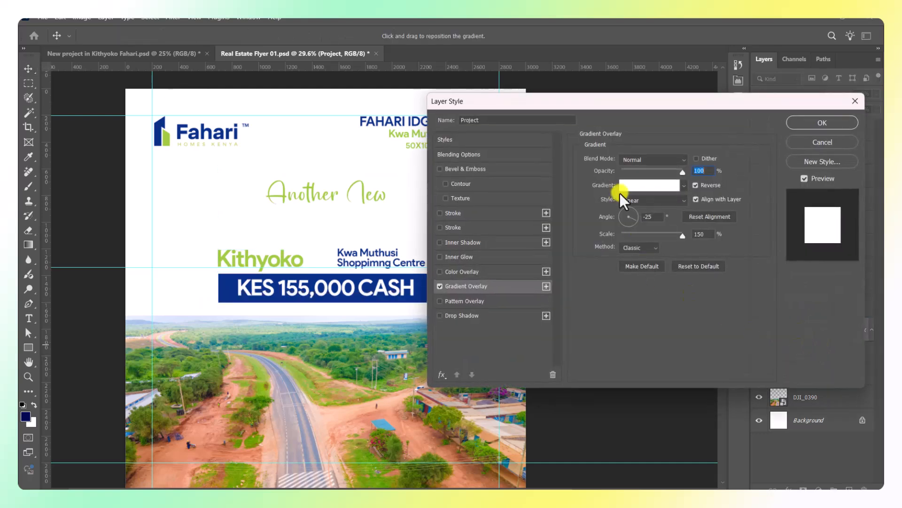
click(648, 186)
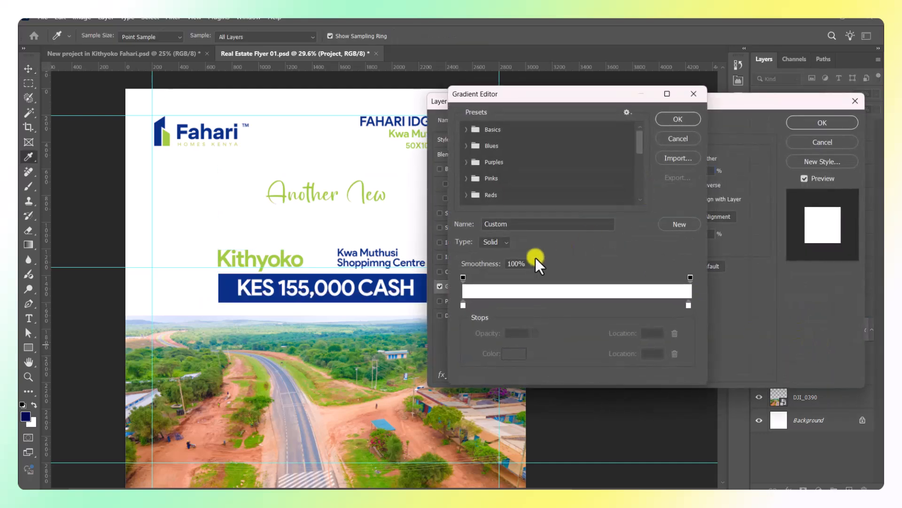
click(460, 306)
click(513, 351)
click(232, 293)
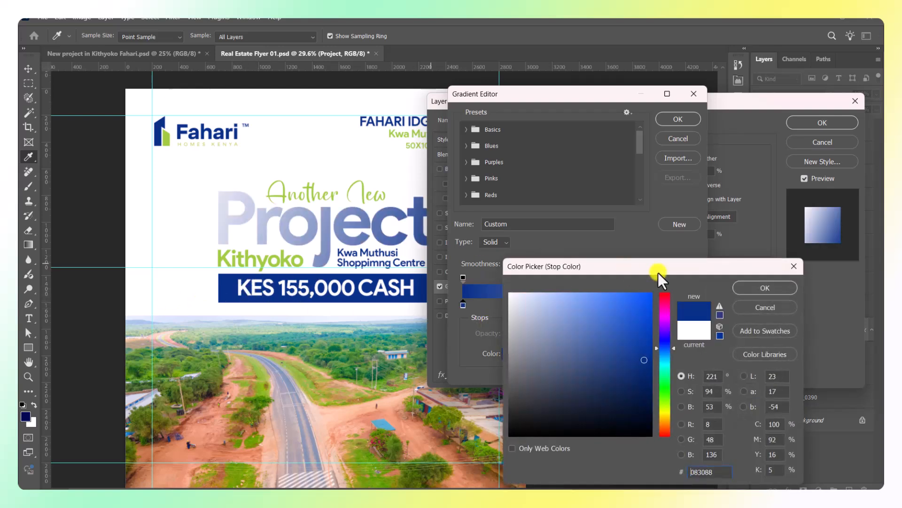
click(740, 284)
click(688, 306)
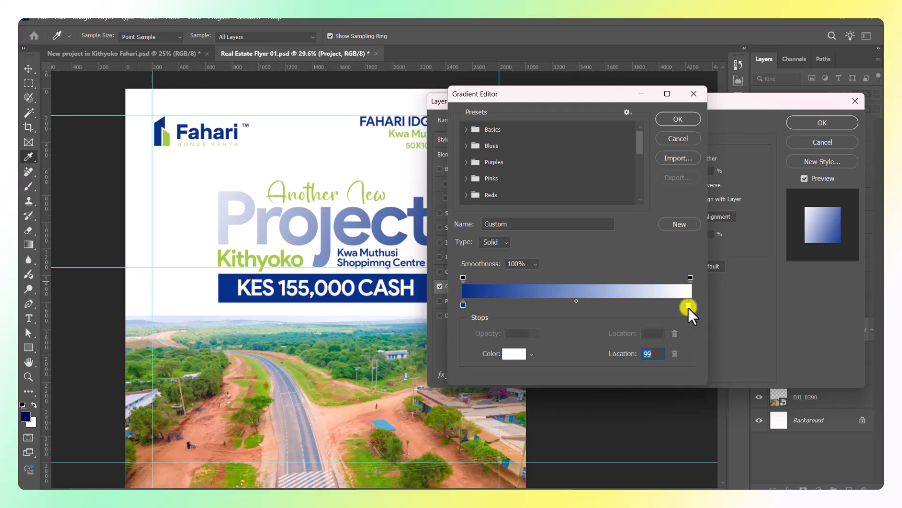
click(524, 360)
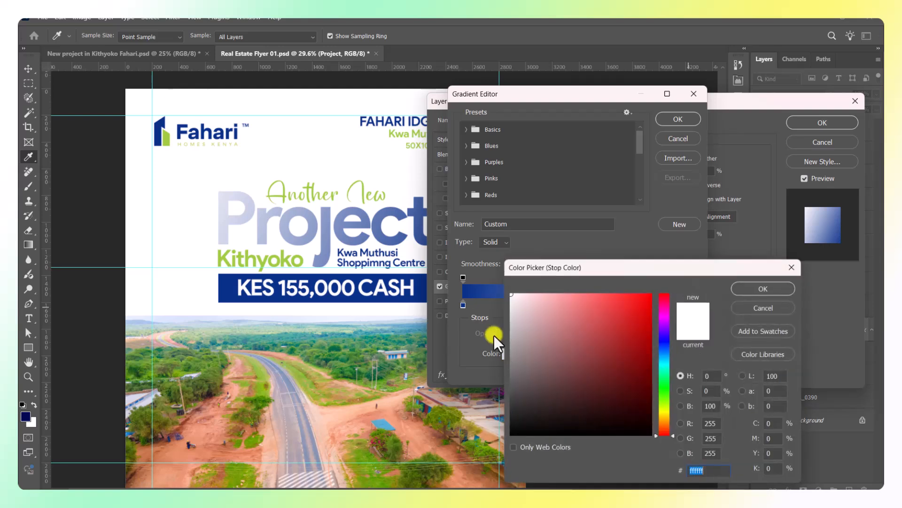
click(170, 136)
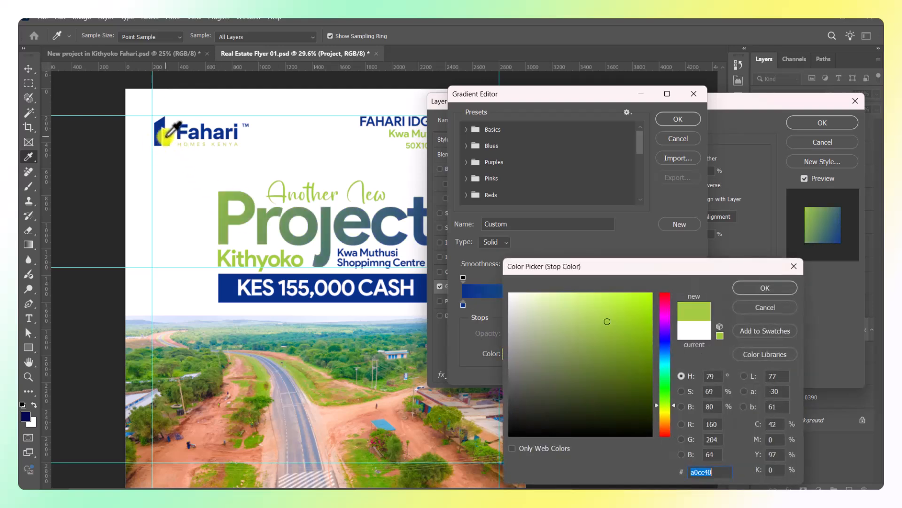
click(778, 290)
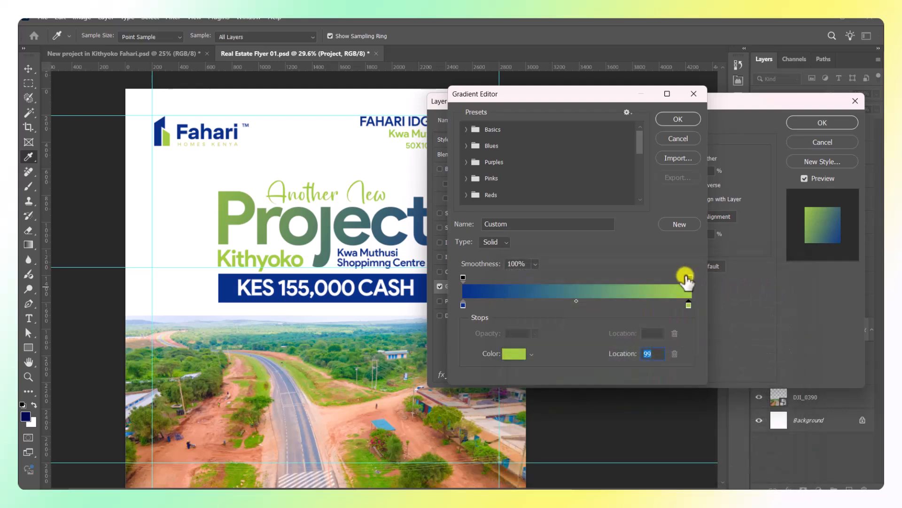
click(677, 121)
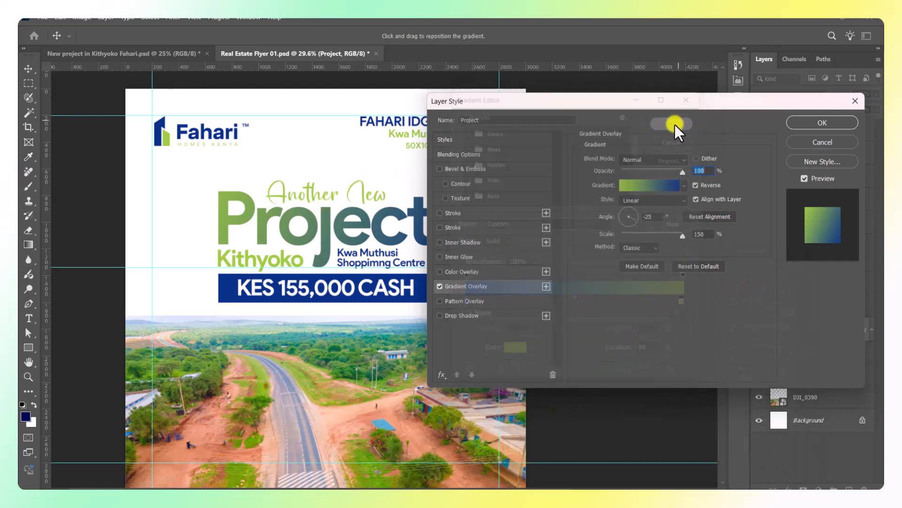
Angle the gradient at 311°, reposition it across the Project text, and apply it.
drag(341, 230, 375, 230)
click(649, 221)
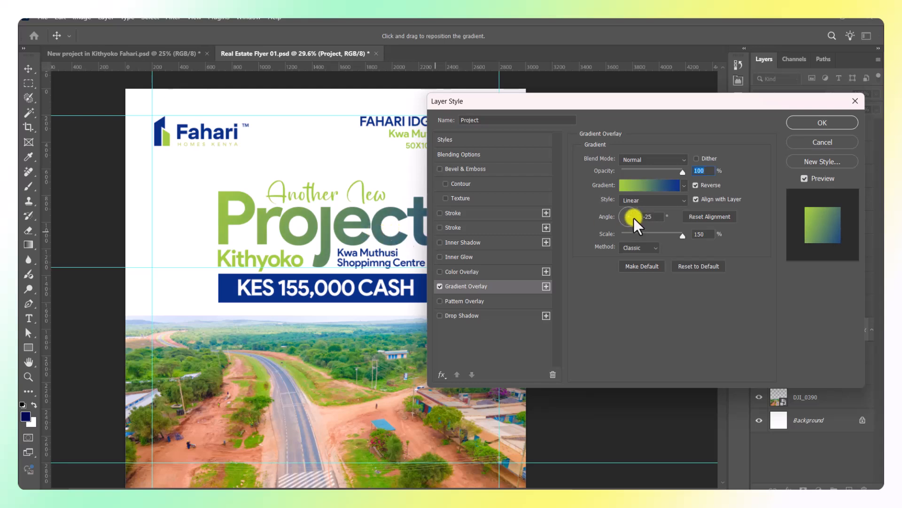
mouse_move(633, 219)
mouse_down()
mouse_move(631, 208)
mouse_move(619, 211)
mouse_move(622, 221)
mouse_move(639, 220)
mouse_up()
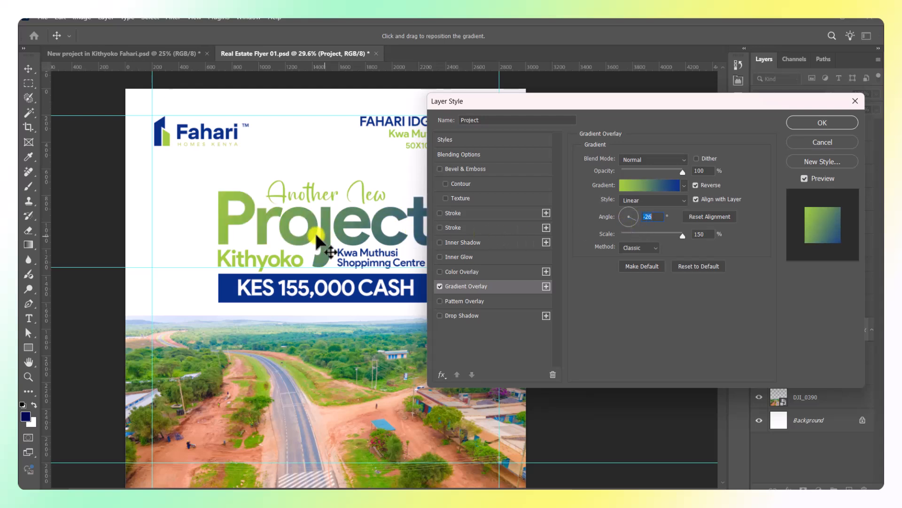
drag(323, 248, 335, 239)
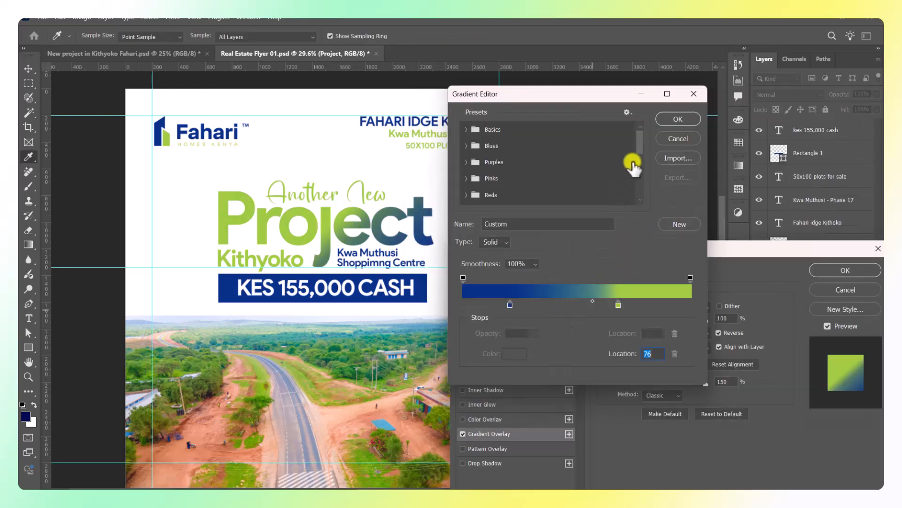
click(676, 123)
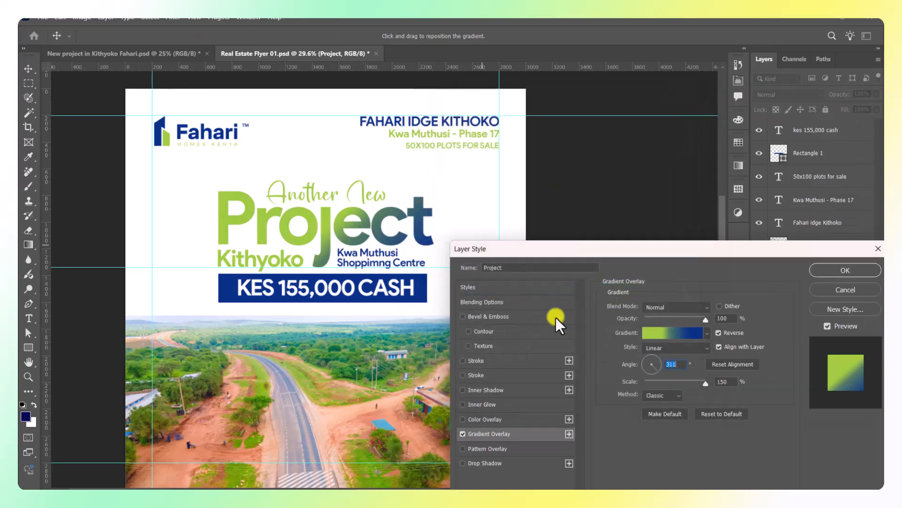
click(825, 270)
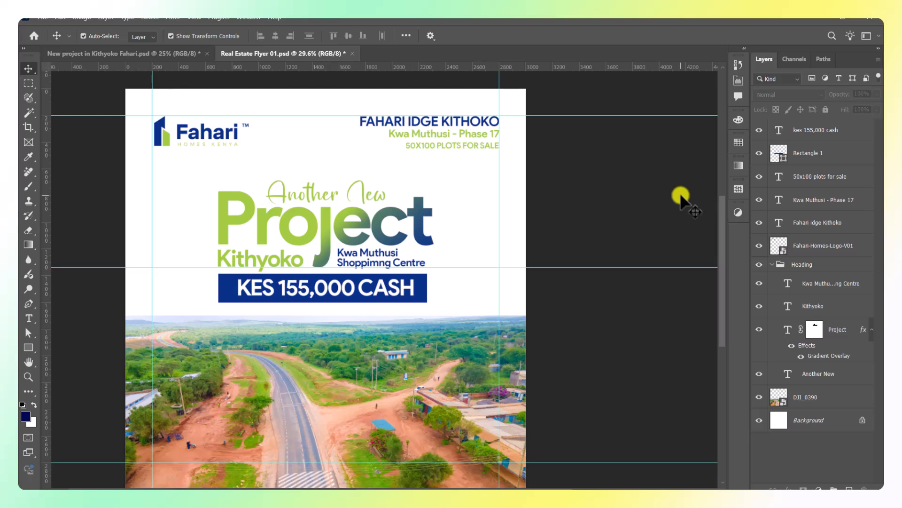
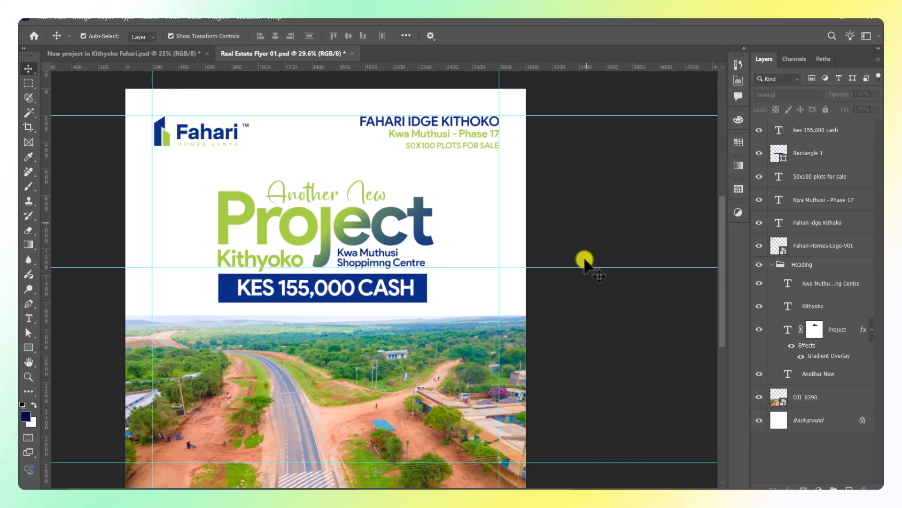
Type 'CONTACT US' as white text near the drone photo's bottom-left.
scroll(588, 374, down, 1)
drag(560, 370, 566, 323)
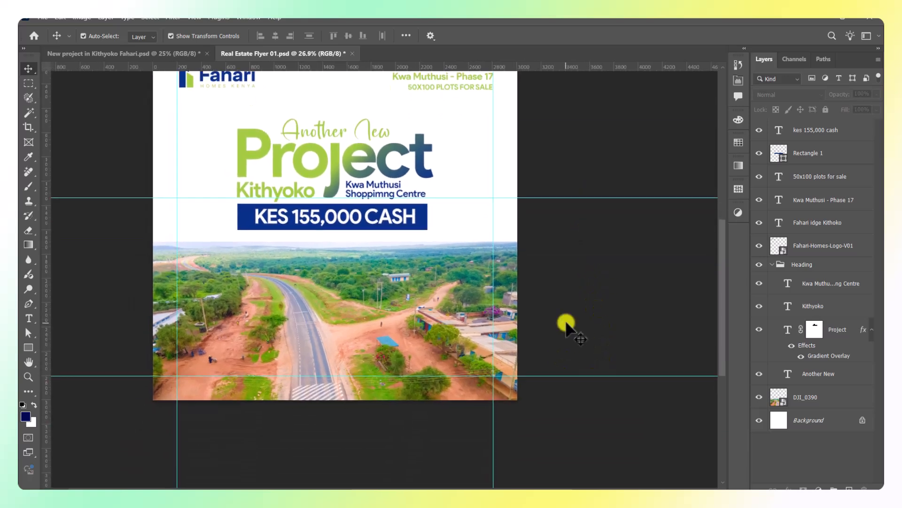
click(29, 319)
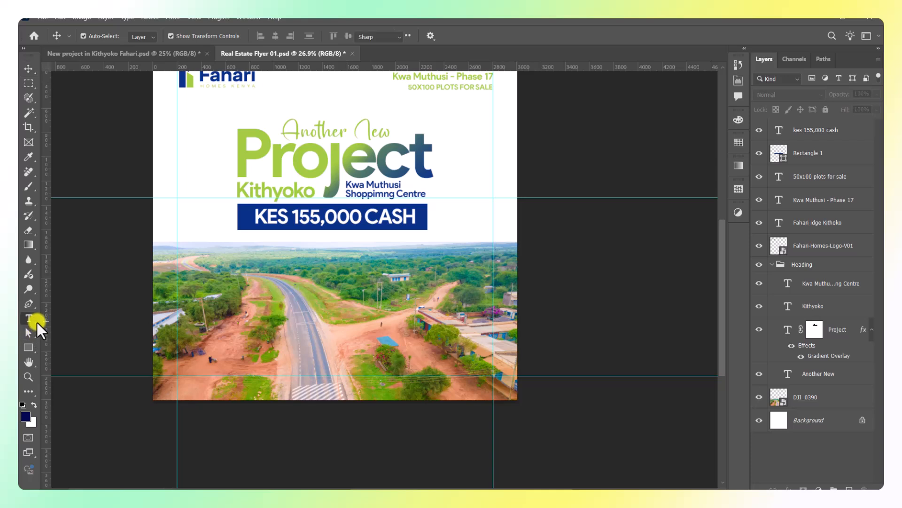
click(805, 131)
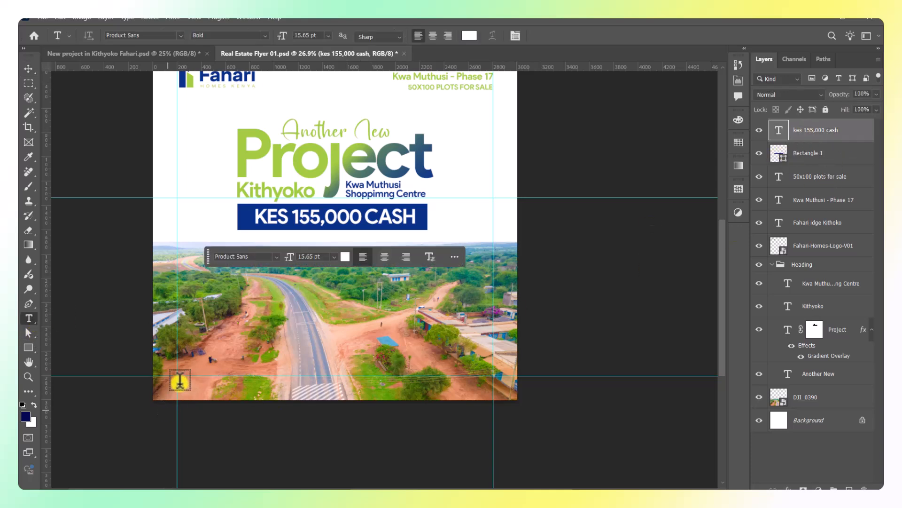
click(205, 372)
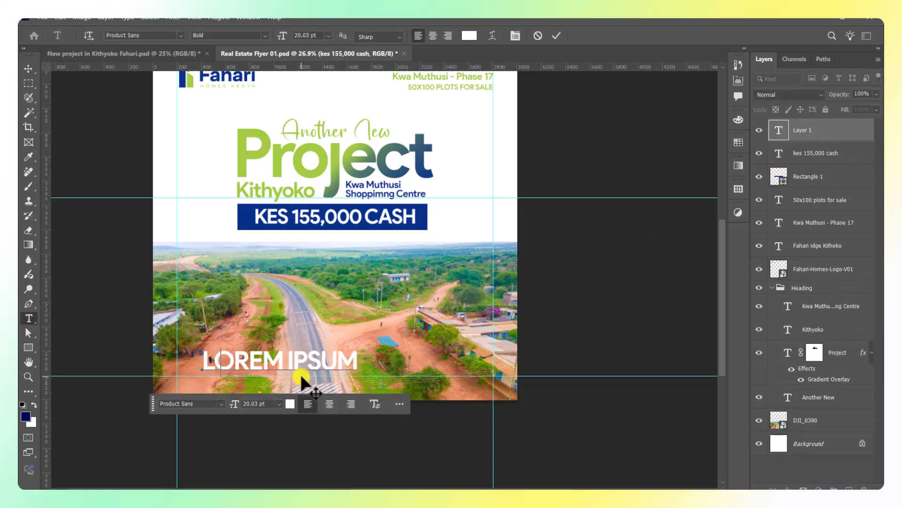
text(COT)
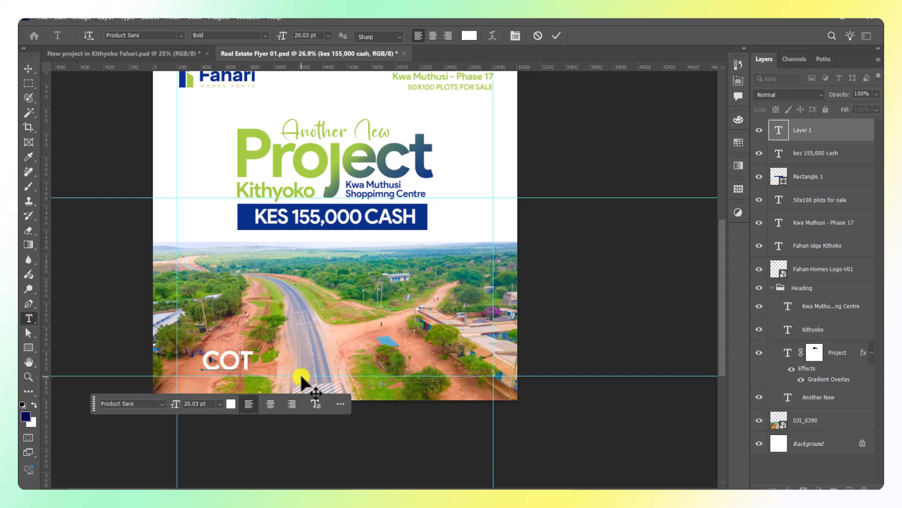
key(BackSpace)
text(NTA)
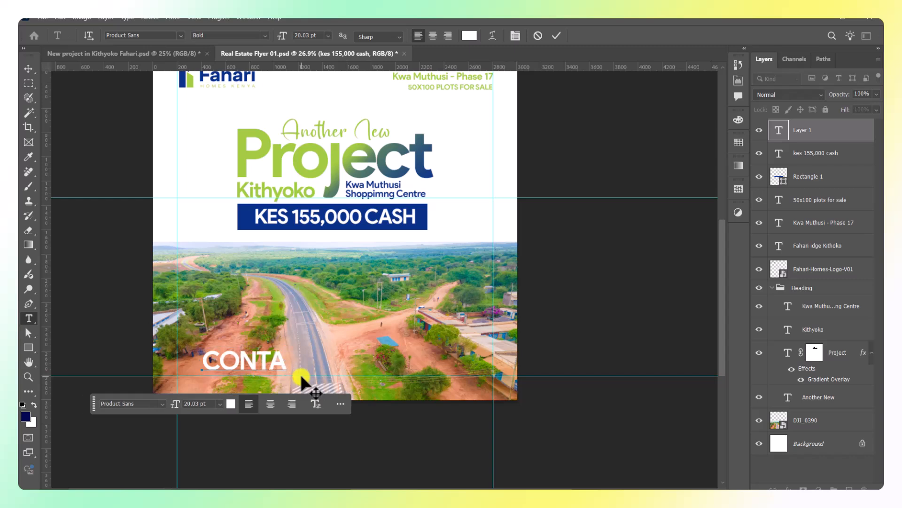
key(ctrl+a)
text(C)
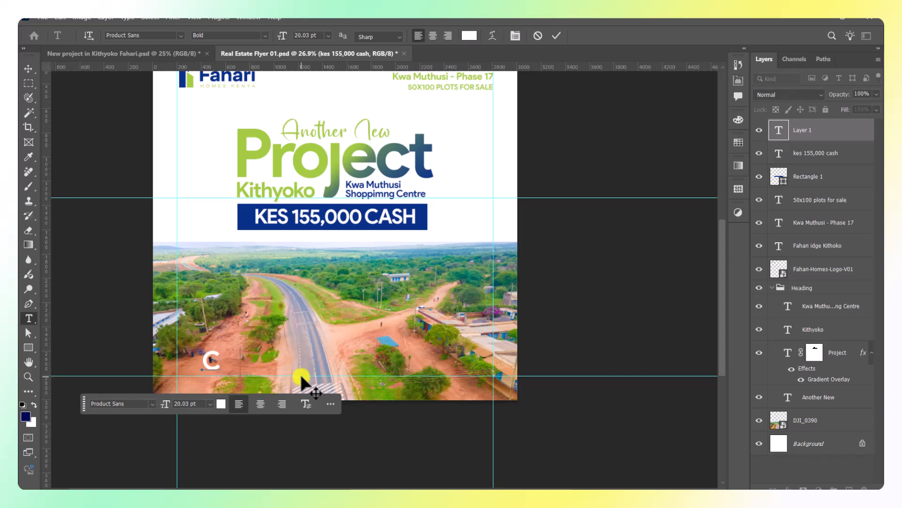
text(ONTACT I)
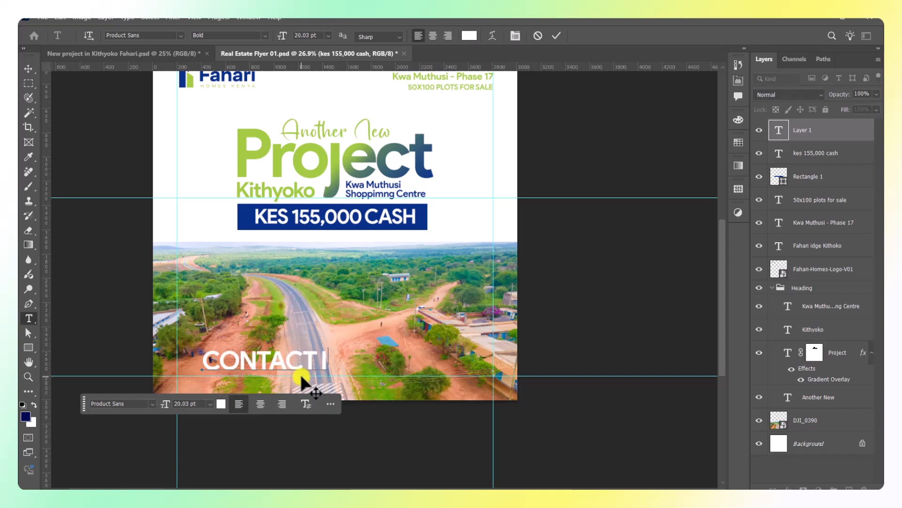
key(BackSpace)
text(US)
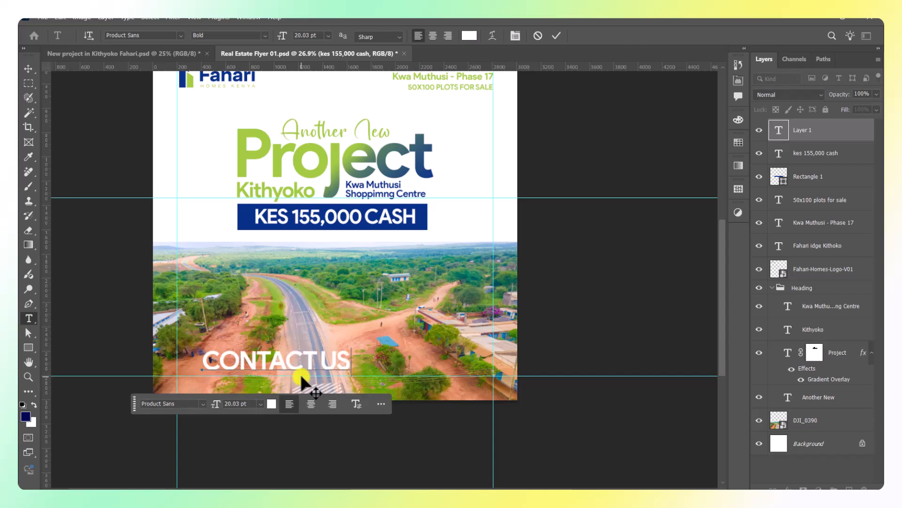
key(ctrl+a)
click(555, 36)
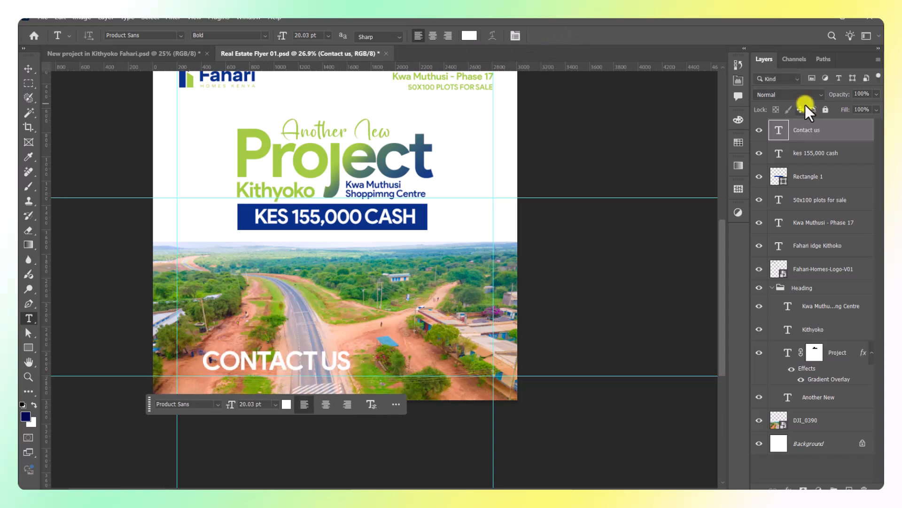
Turn off All Caps so the text reads 'Contact us'.
click(737, 83)
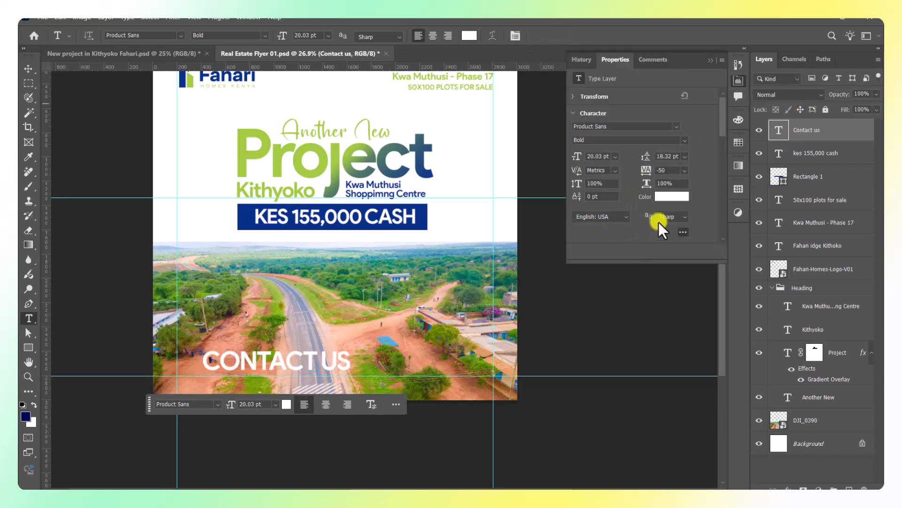
drag(723, 127, 723, 167)
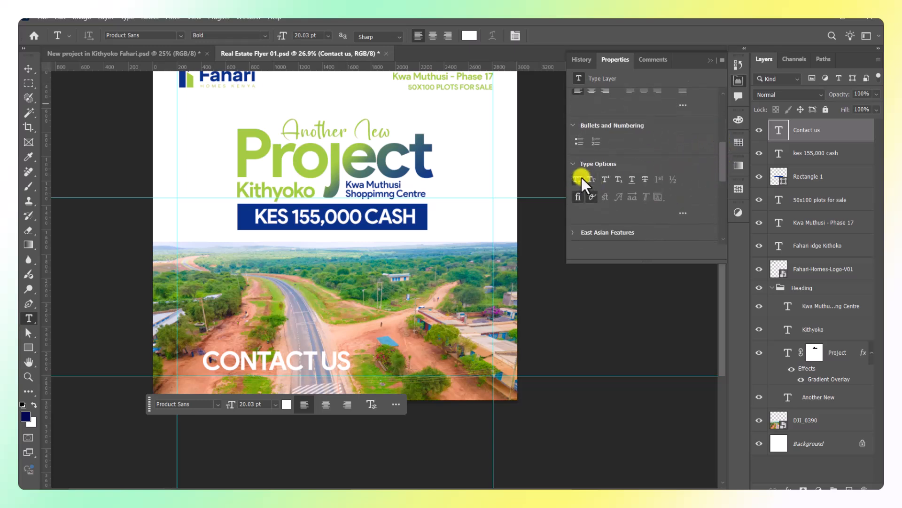
click(582, 177)
click(709, 61)
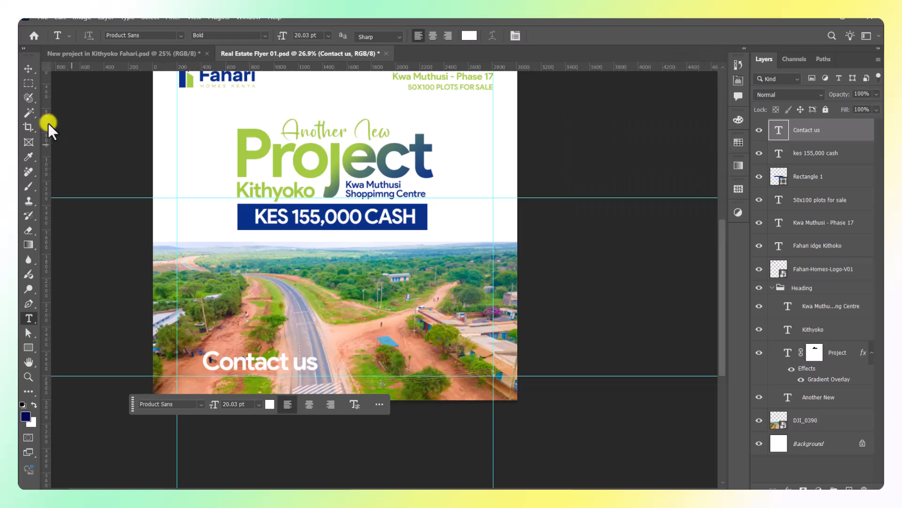
Shrink the Contact us text and lower it on the photo.
click(28, 68)
scroll(202, 365, up, 1)
drag(363, 358, 249, 377)
scroll(248, 362, up, 1)
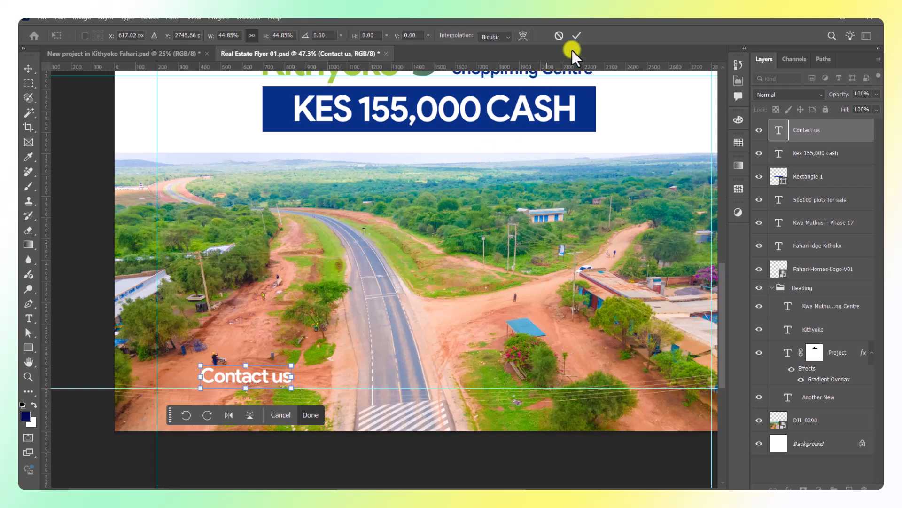
click(575, 36)
drag(262, 375, 435, 391)
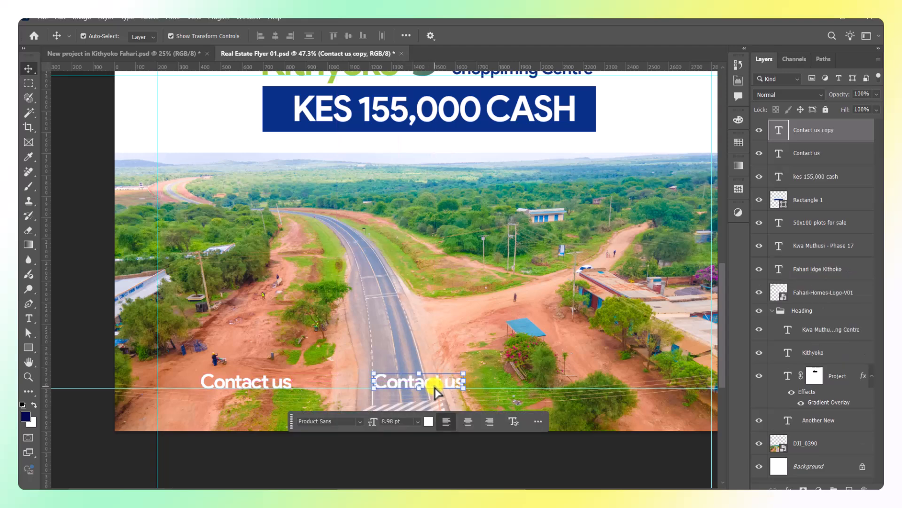
double_click(433, 383)
text(@)
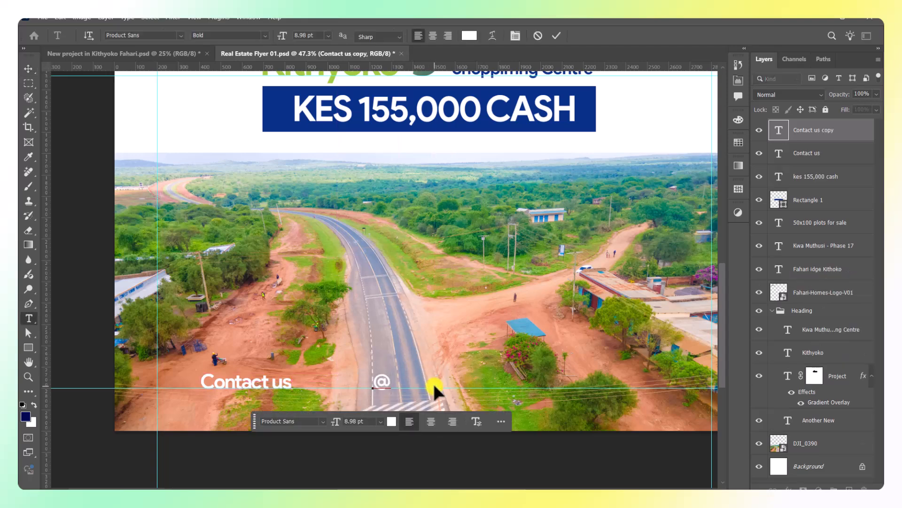
text(Fahari Homes)
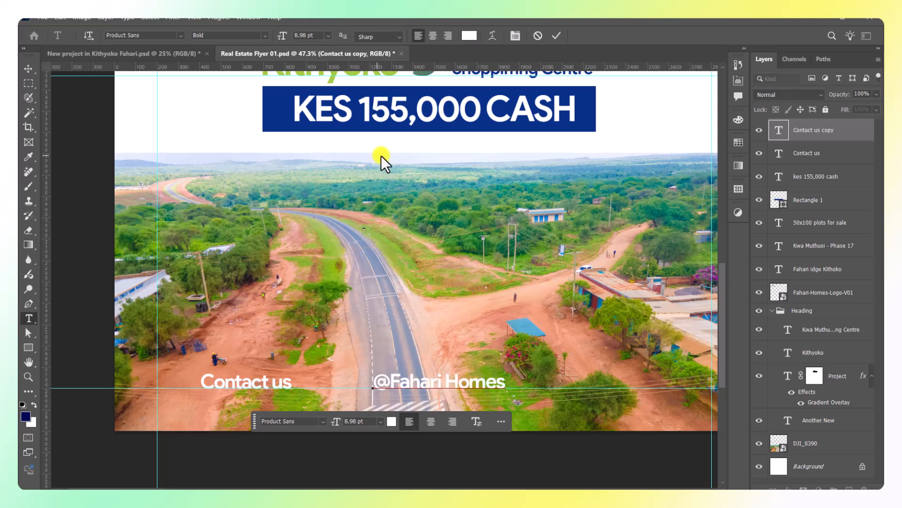
click(550, 39)
key(v)
scroll(338, 163, down, 1)
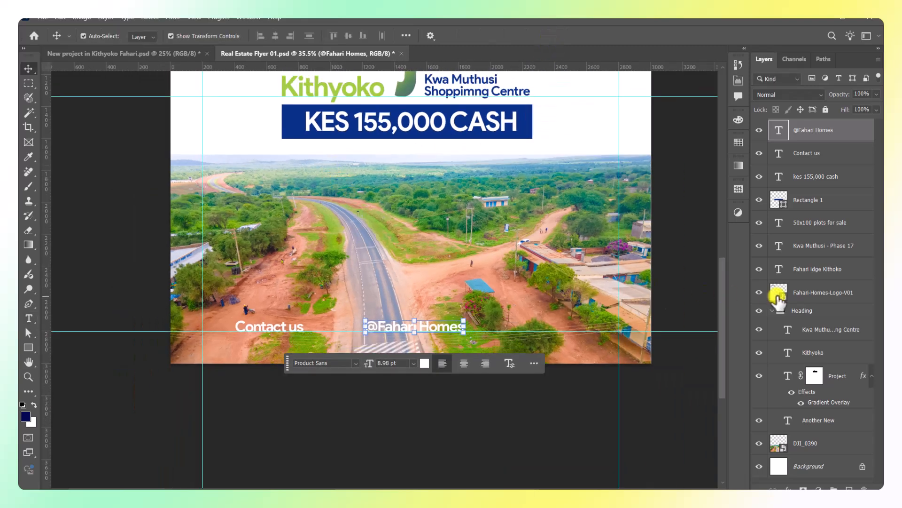
click(399, 296)
scroll(489, 313, up, 3)
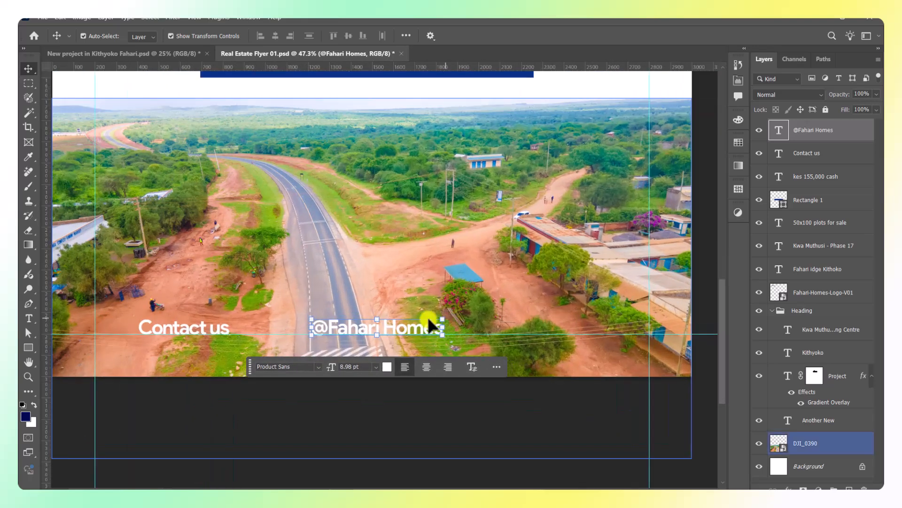
drag(400, 325, 608, 332)
double_click(585, 324)
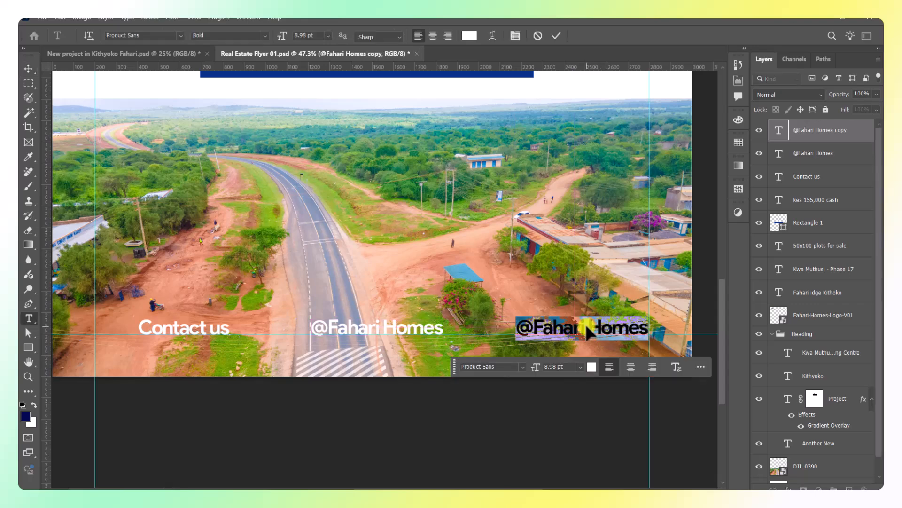
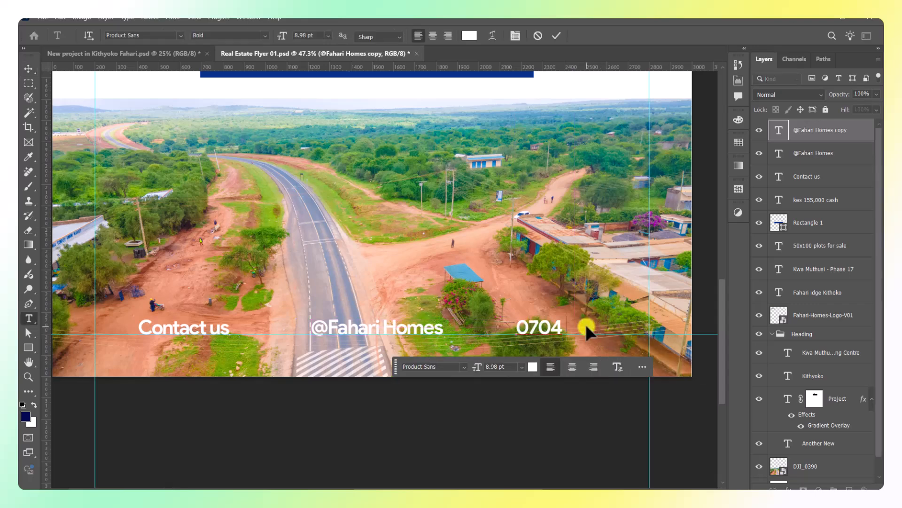
click(557, 35)
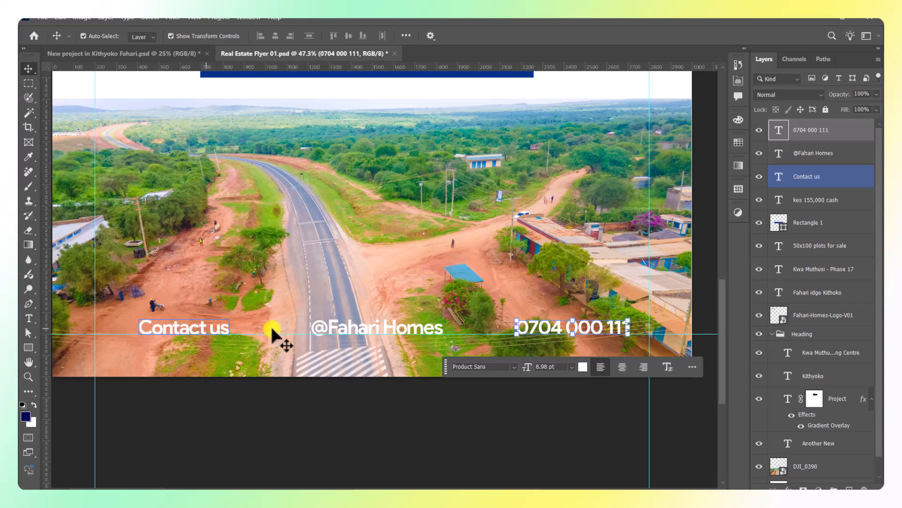
Set the handle and phone number to Regular weight, then select all three contact layers.
double_click(357, 324)
click(260, 41)
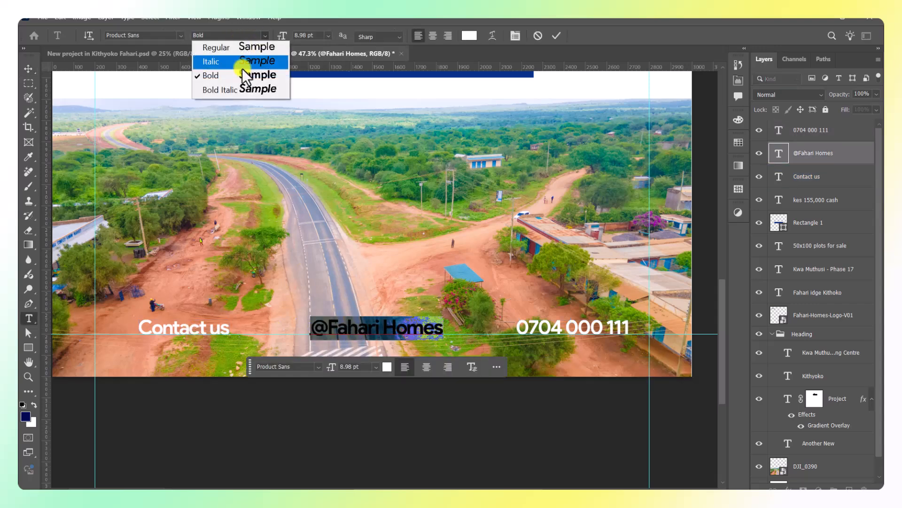
click(222, 45)
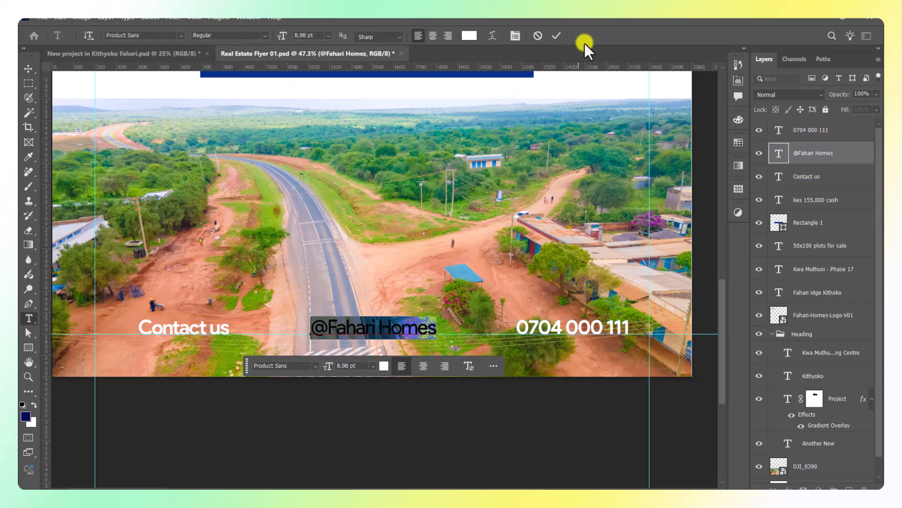
click(556, 36)
click(560, 329)
double_click(560, 329)
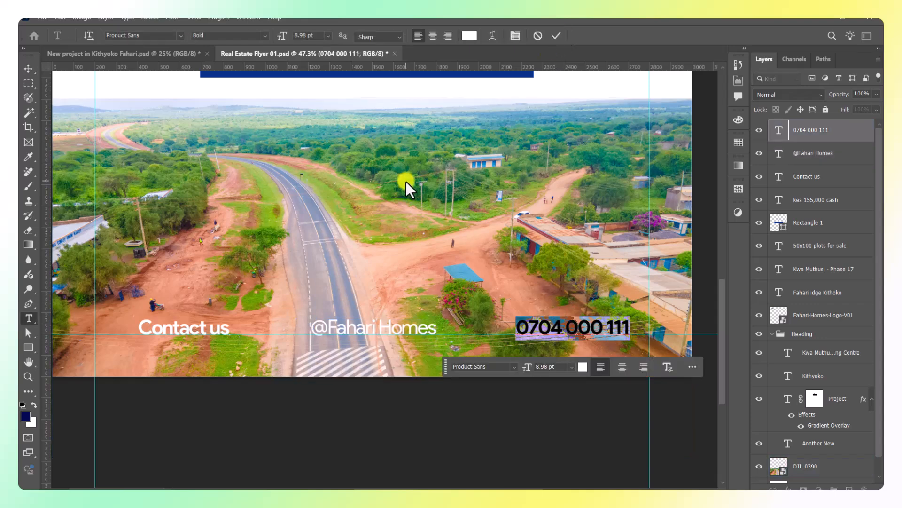
click(265, 37)
click(214, 47)
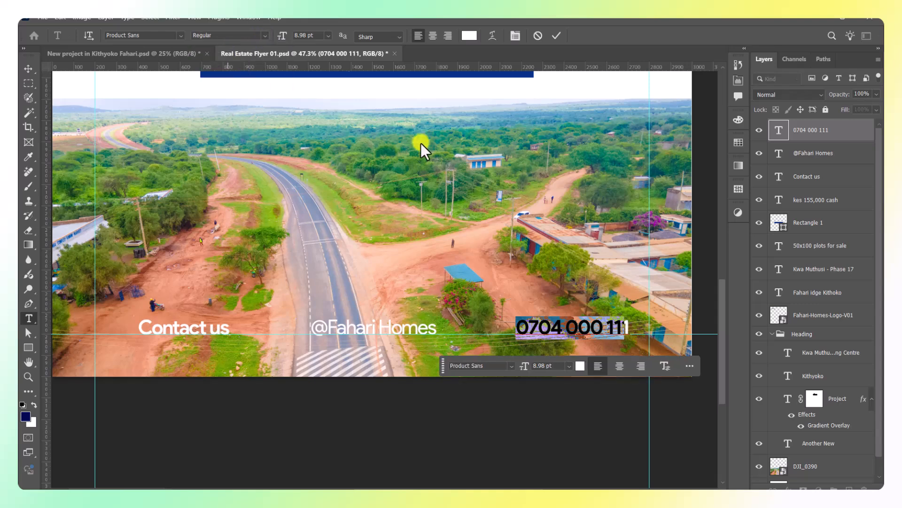
click(557, 35)
key(v)
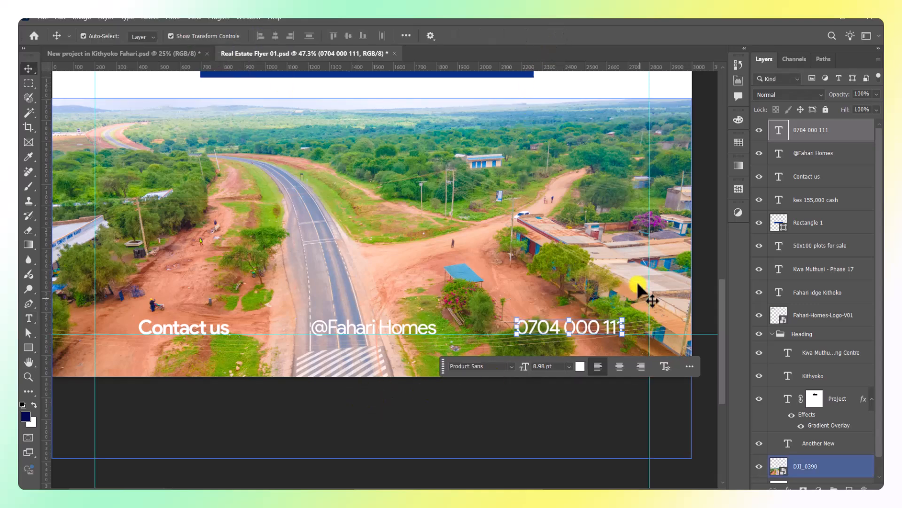
shift+click(816, 182)
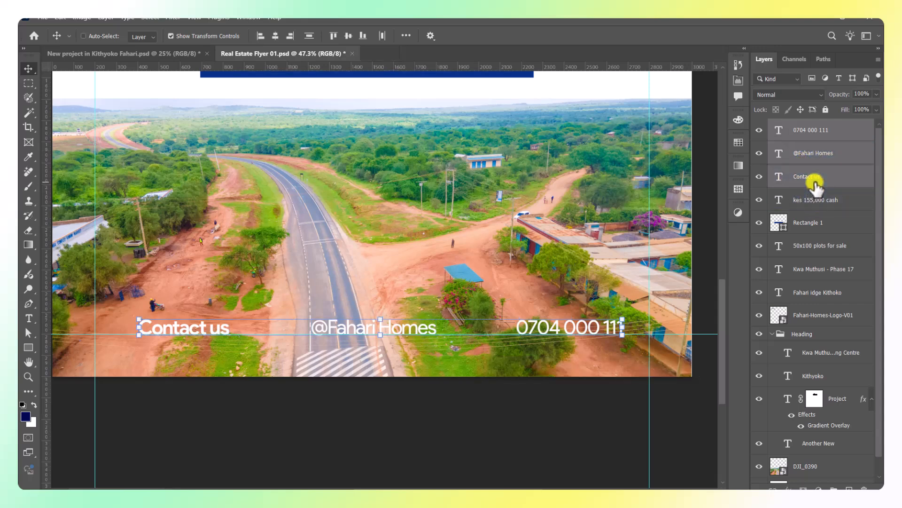
Group the three contact texts and centre the group horizontally on the flyer.
key(ctrl+g)
key(ctrl+a)
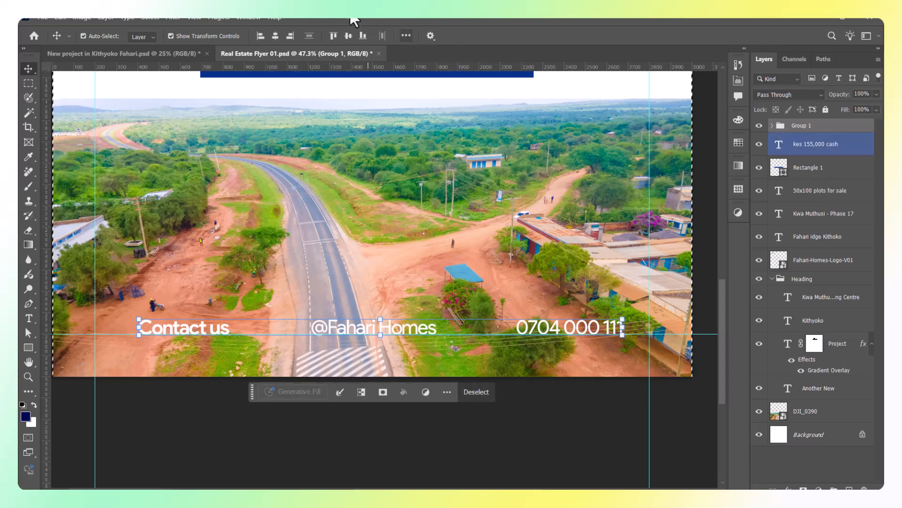
click(274, 37)
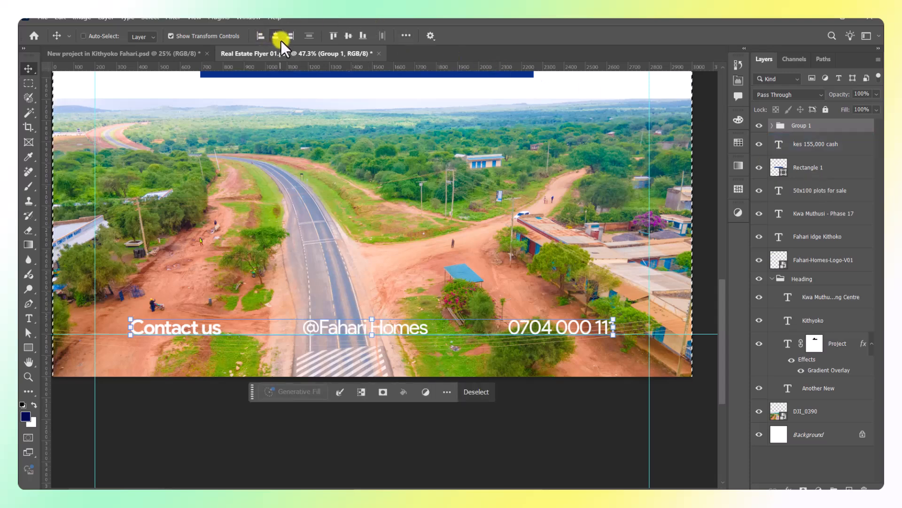
key(ctrl+d)
Move the contact row down toward the drone photo's bottom edge.
key(ctrl+t)
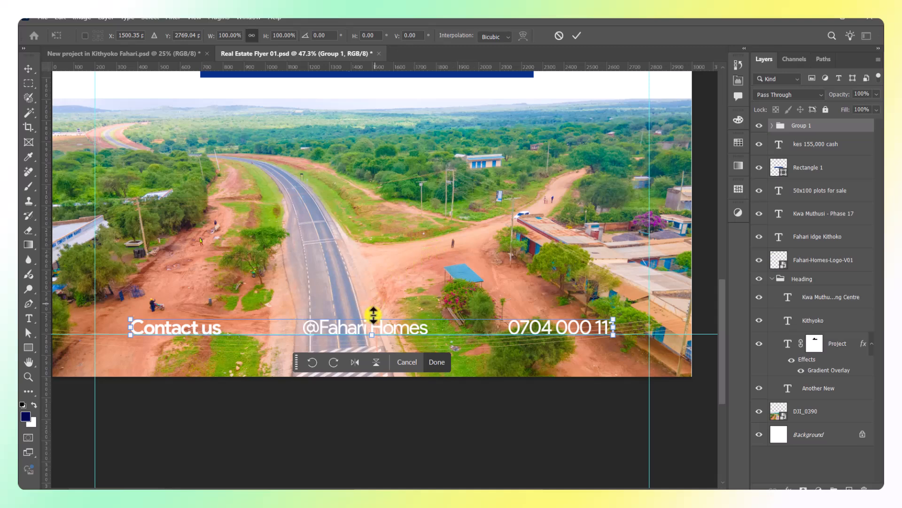
drag(378, 329, 374, 346)
click(575, 35)
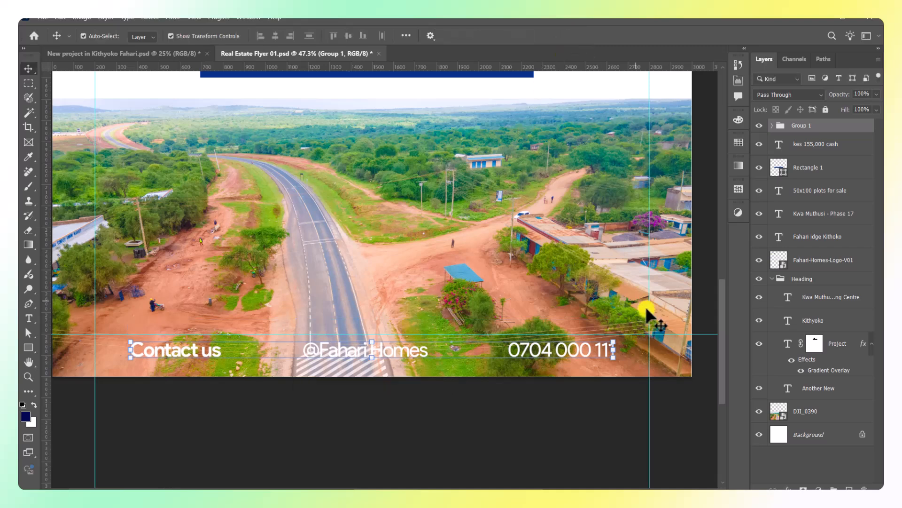
click(646, 307)
click(753, 358)
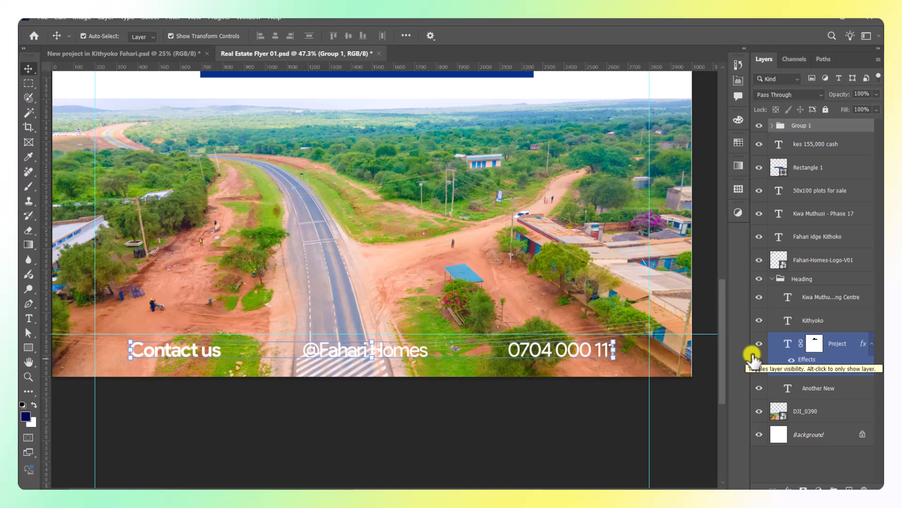
click(433, 258)
Add a new layer above DJI_0390 and sample the price banner's navy blue.
scroll(329, 242, down, 2)
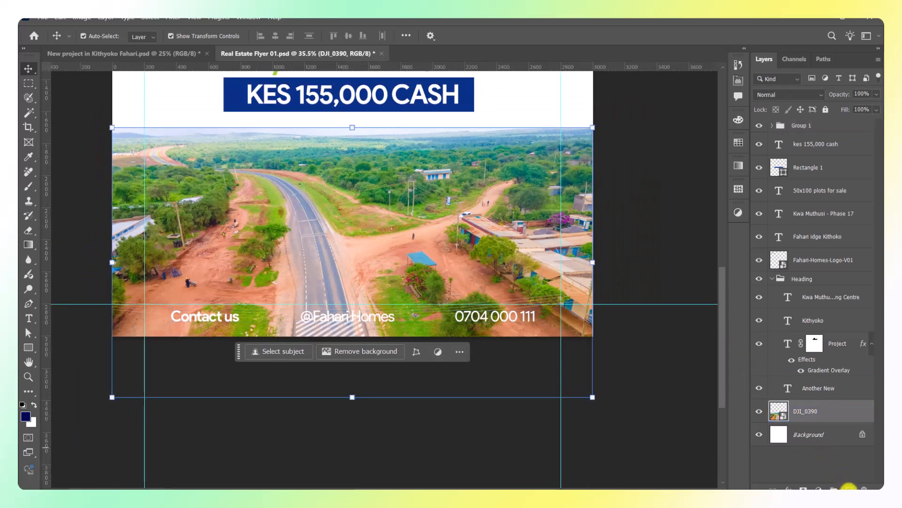
click(849, 489)
key(i)
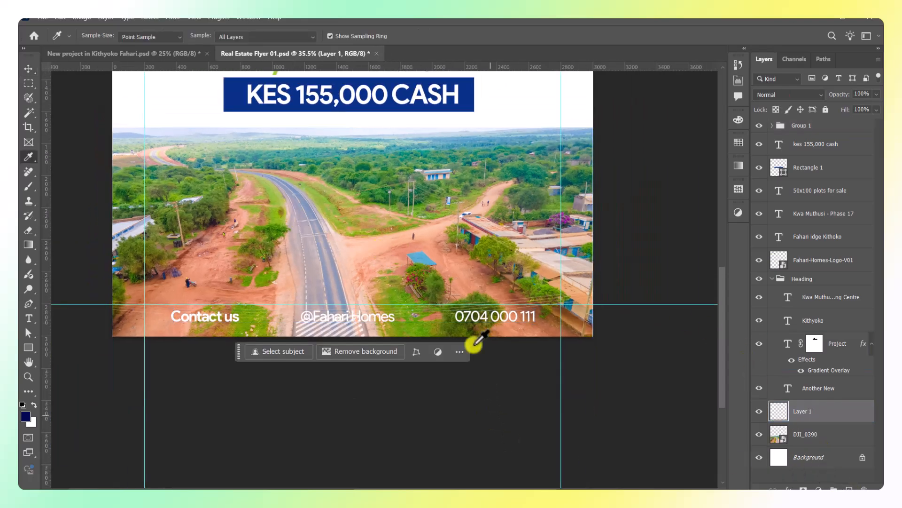
click(456, 101)
Paint a soft 0%-hardness navy fade along the photo's bottom with an 800–1300 px brush.
key(b)
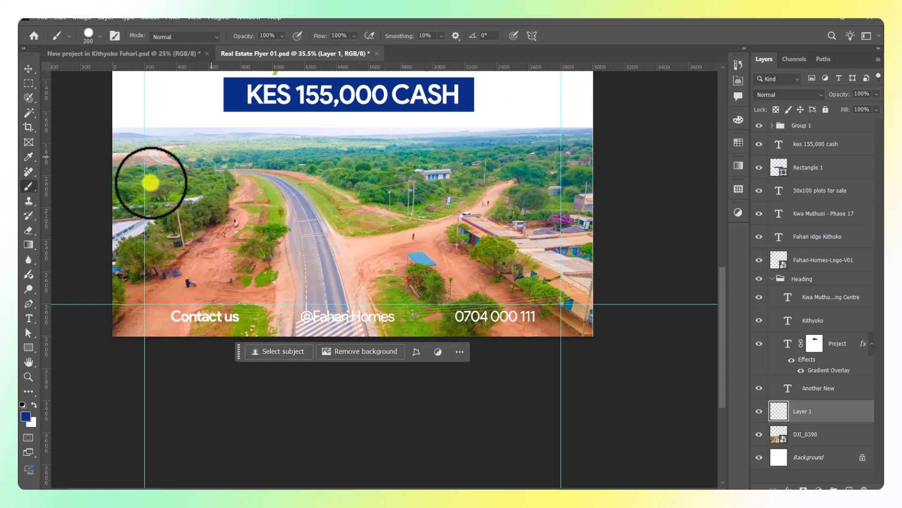
key(bracketright)
key(bracketright)
key(bracketright)
key(bracketright)
key(bracketright)
key(bracketright)
key(bracketright)
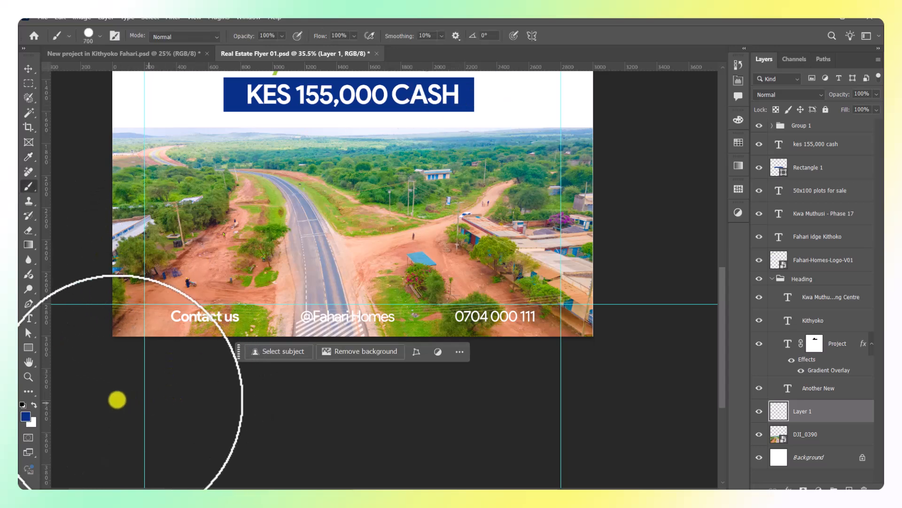
mouse_move(113, 396)
mouse_down()
mouse_move(297, 413)
mouse_move(120, 396)
mouse_up()
key(ctrl+z)
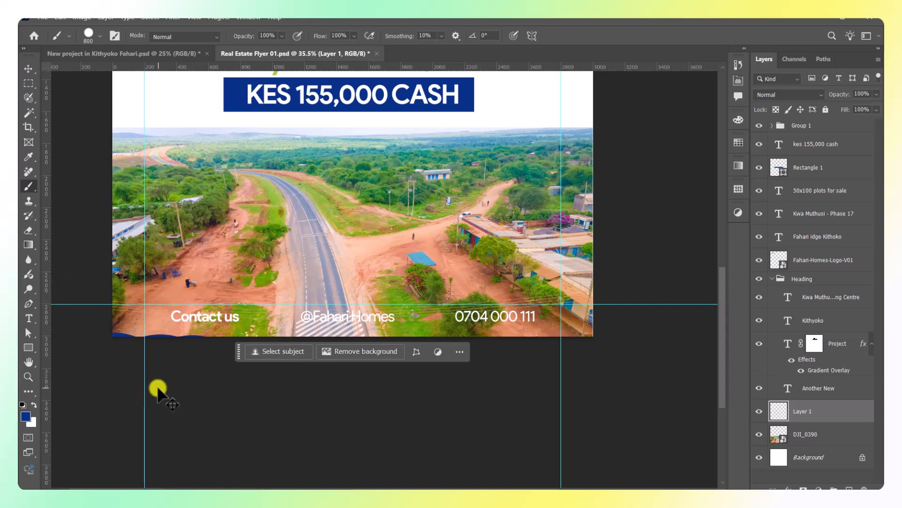
click(98, 36)
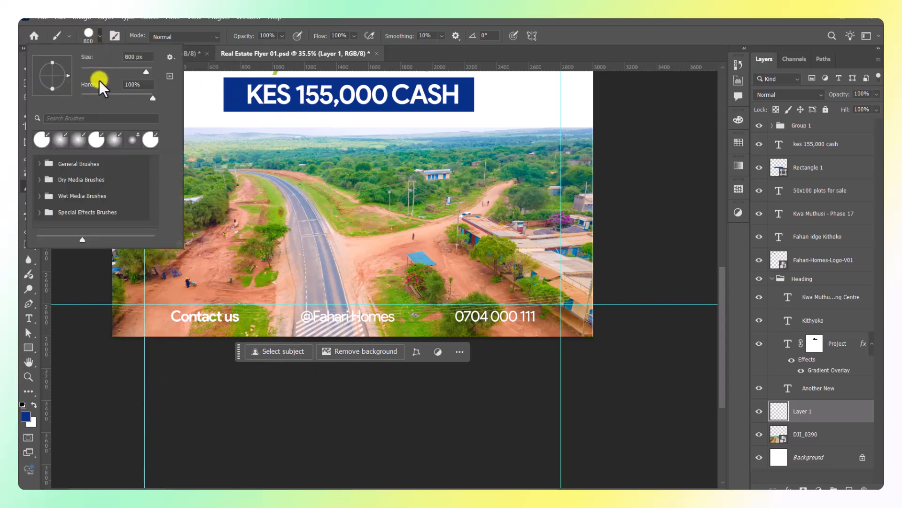
click(99, 35)
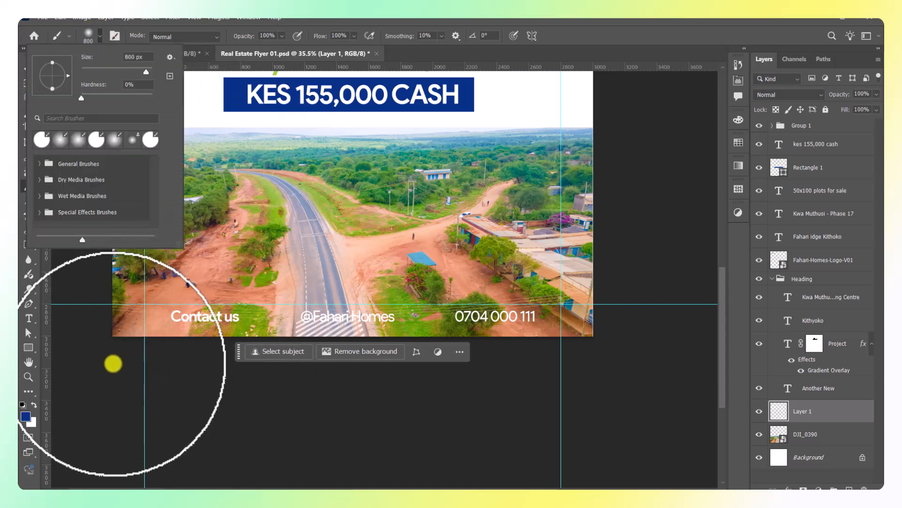
mouse_move(113, 365)
mouse_down()
mouse_move(165, 385)
mouse_move(463, 388)
mouse_move(404, 366)
mouse_move(486, 367)
mouse_move(250, 370)
mouse_up()
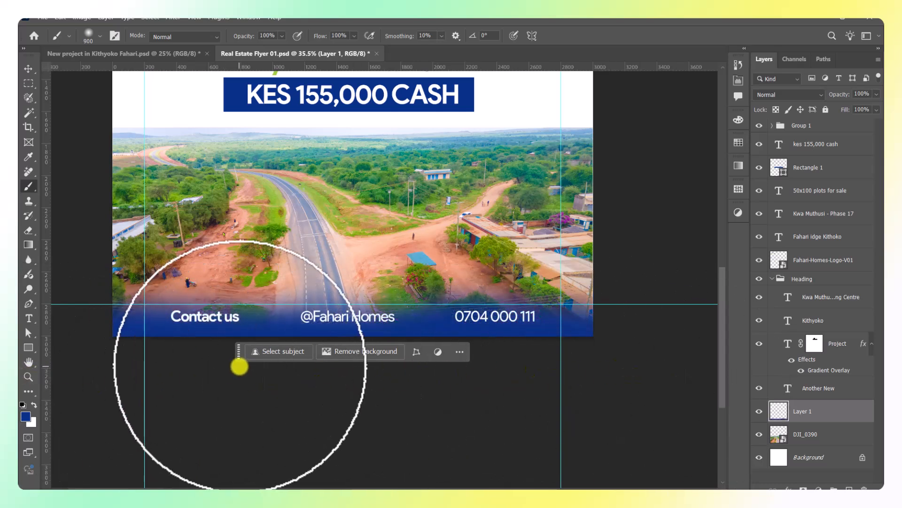
key(bracketright)
key(bracketright)
key(bracketright)
key(bracketright)
key(bracketright)
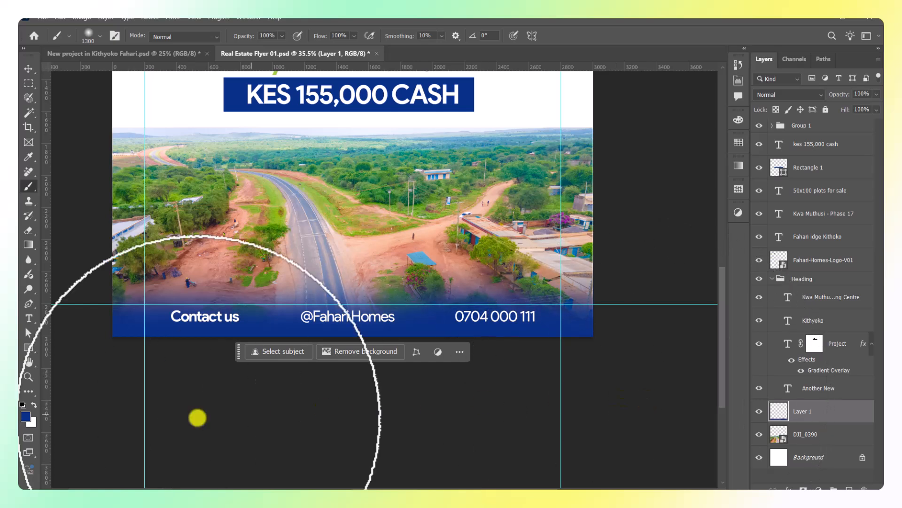
click(28, 68)
click(148, 145)
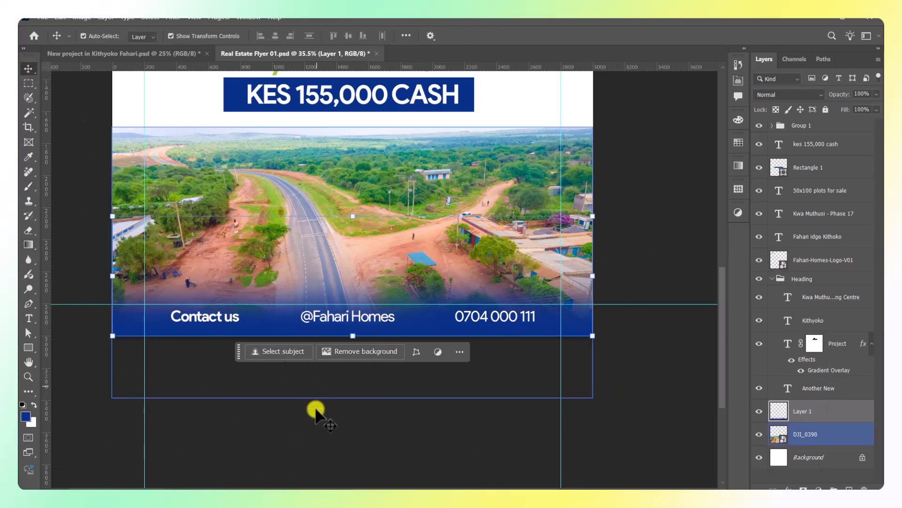
click(298, 455)
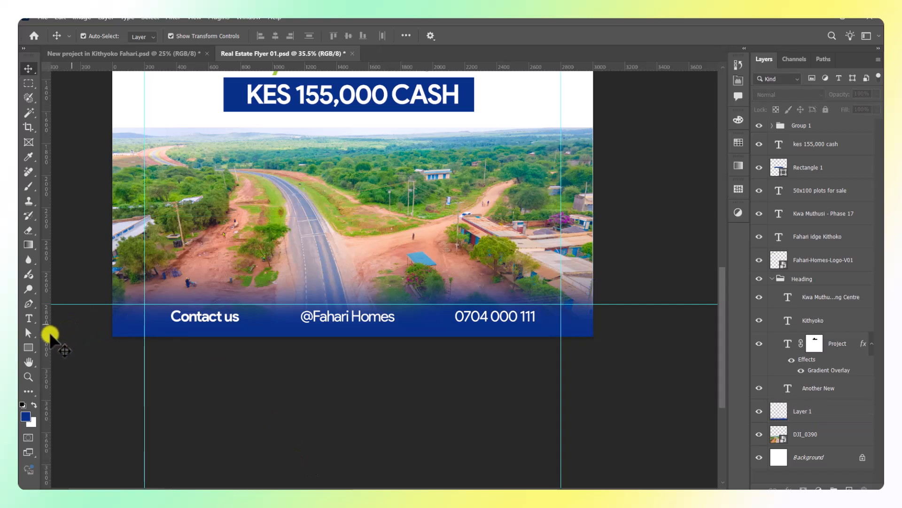
Draw a rectangle behind Contact us with a 143 px rounded top-right corner.
click(34, 348)
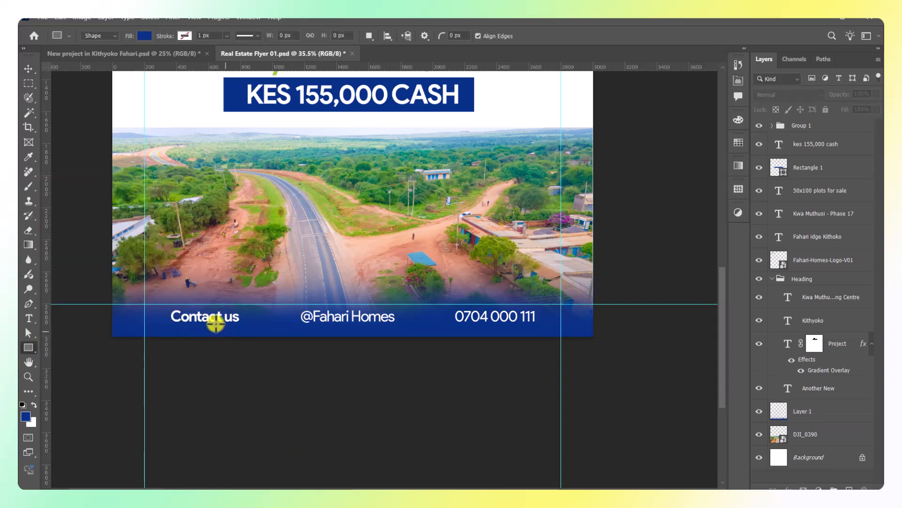
drag(110, 303, 275, 336)
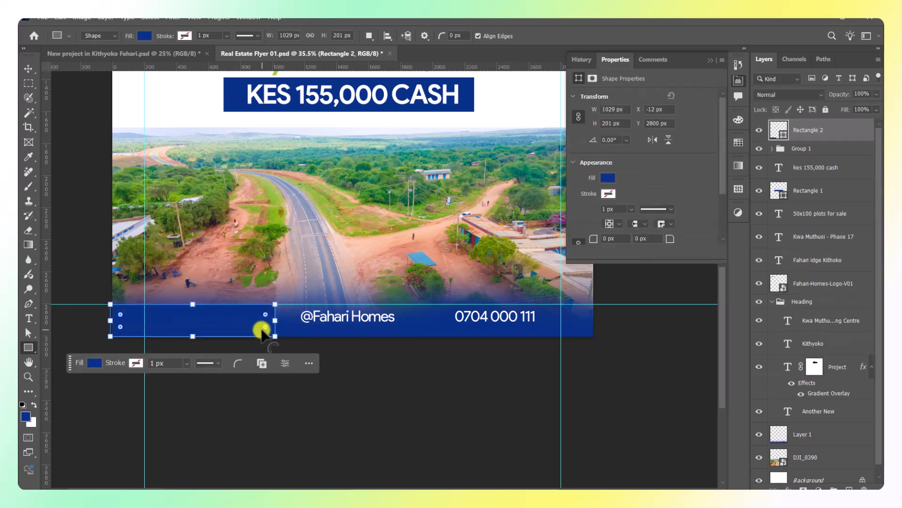
scroll(263, 329, up, 3)
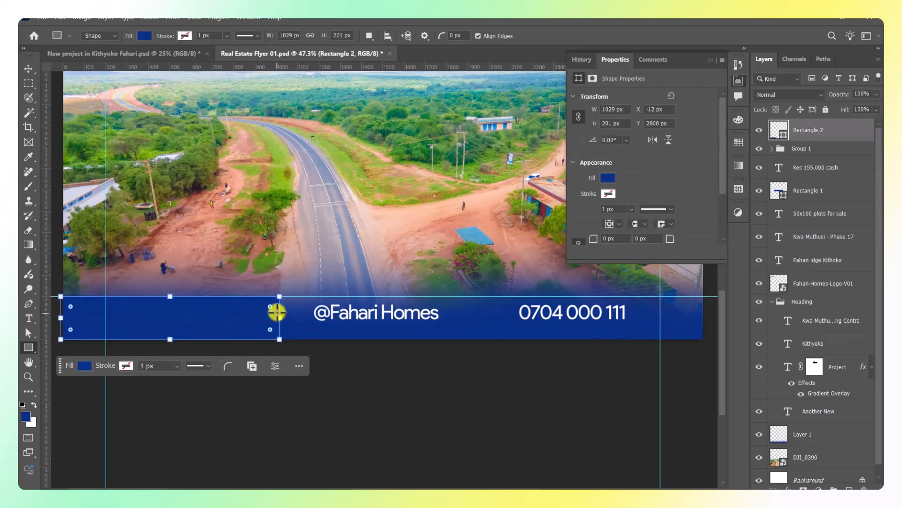
drag(271, 309, 251, 316)
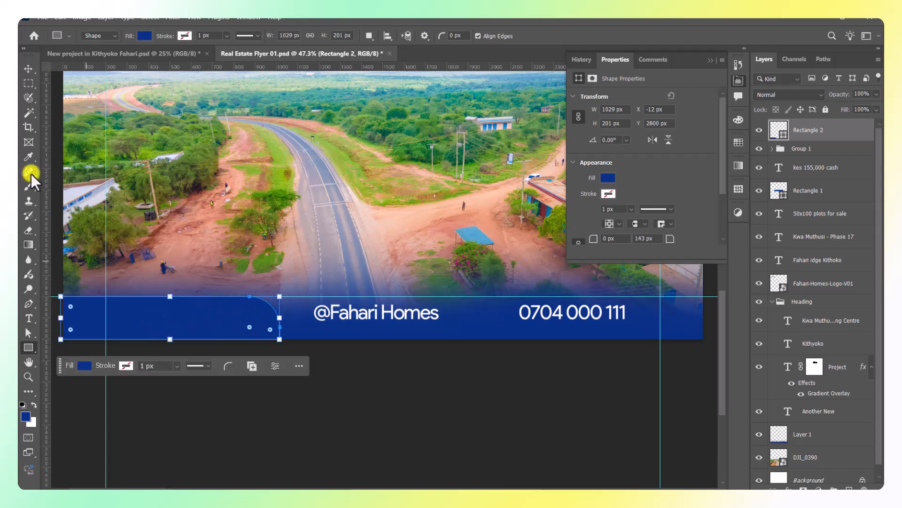
Fill the rounded rectangle with lime green.
click(29, 69)
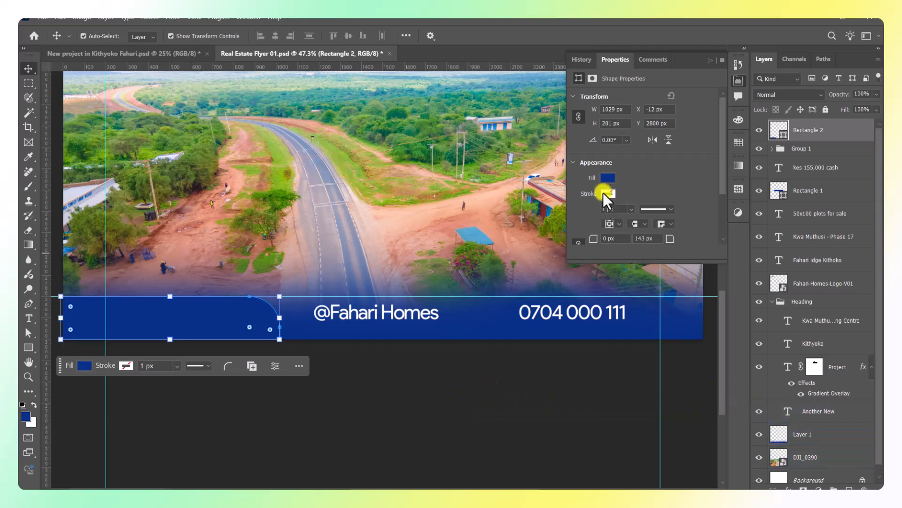
click(606, 178)
click(591, 238)
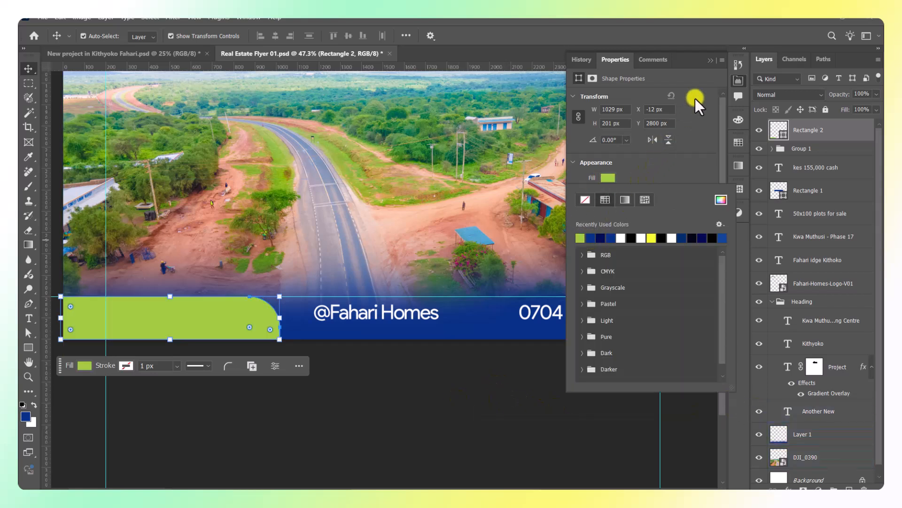
click(710, 60)
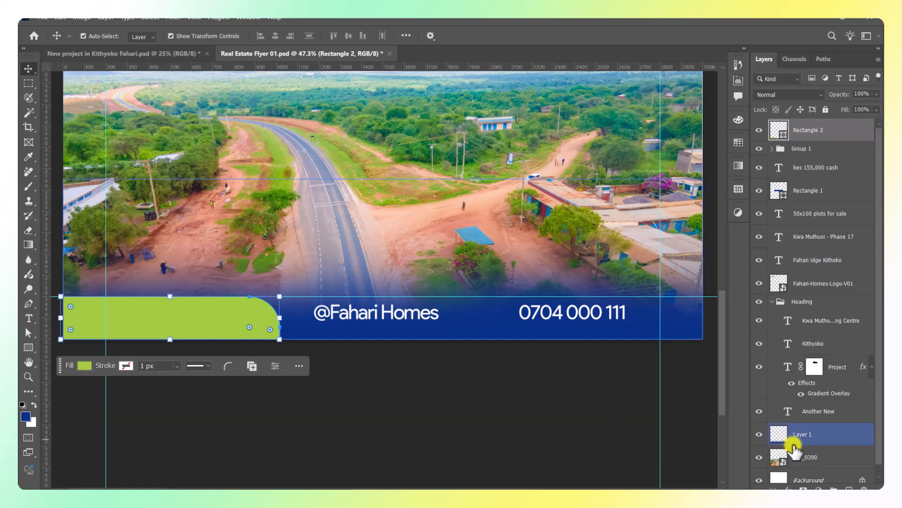
click(499, 428)
Move the green rectangle beneath the contact text layers and duplicate it.
click(472, 369)
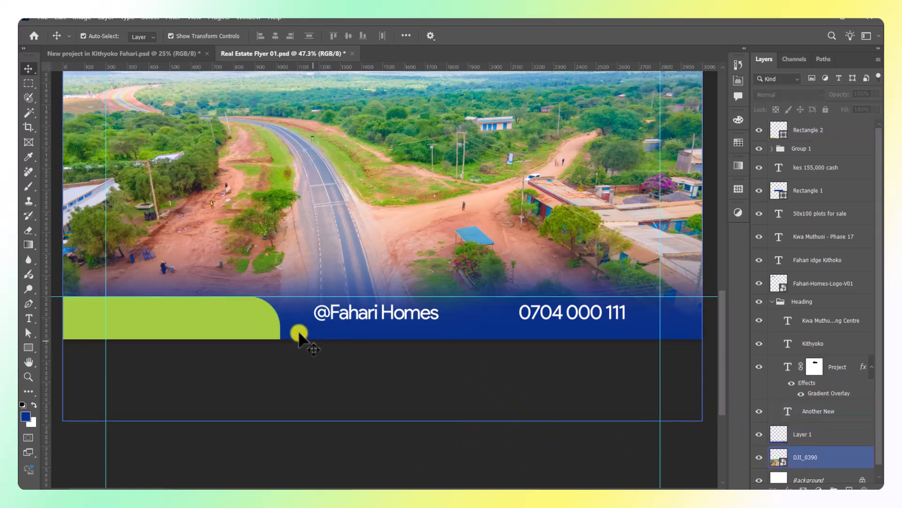
click(264, 335)
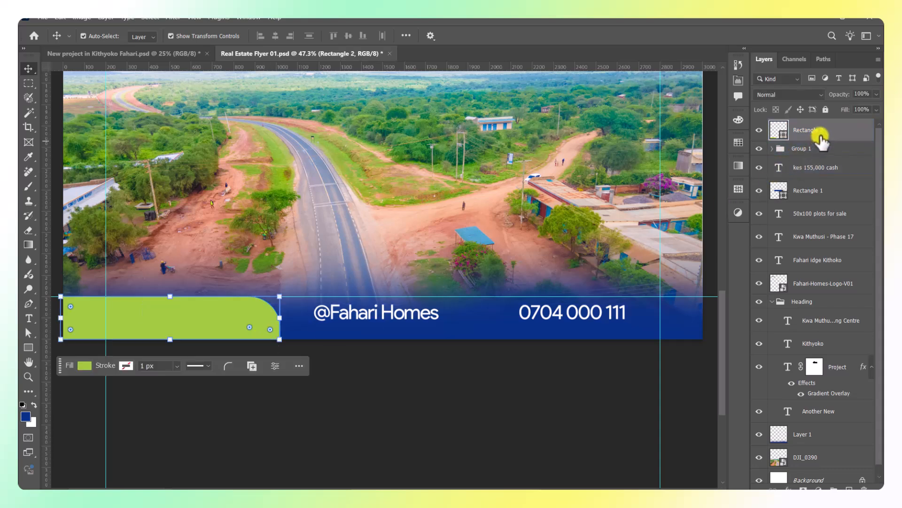
drag(820, 131, 771, 419)
click(453, 393)
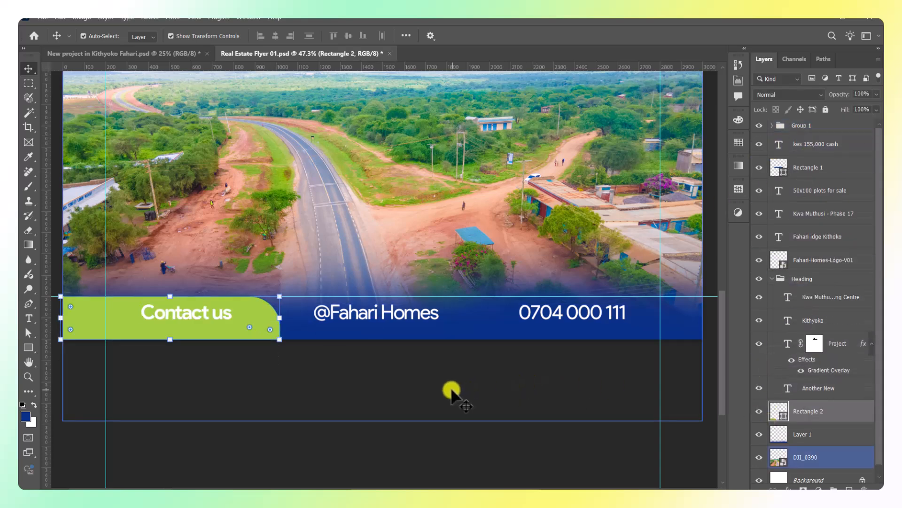
click(256, 323)
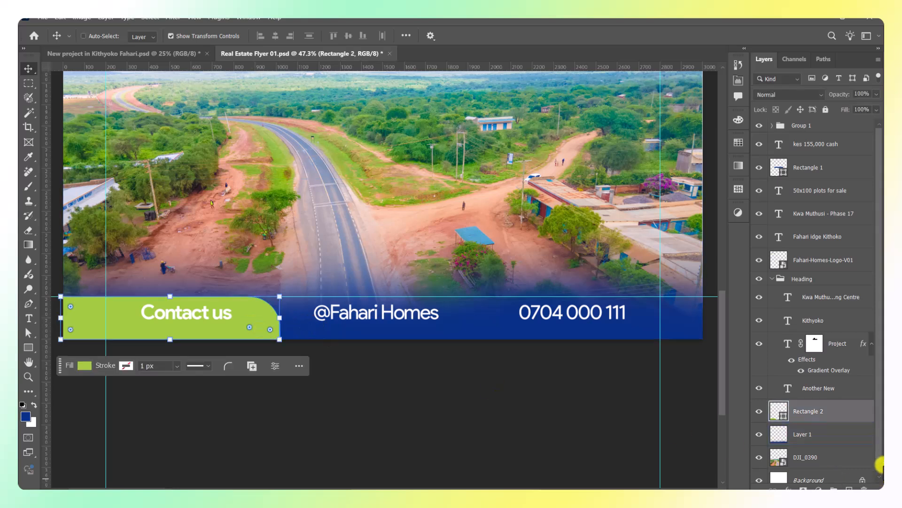
key(ctrl+j)
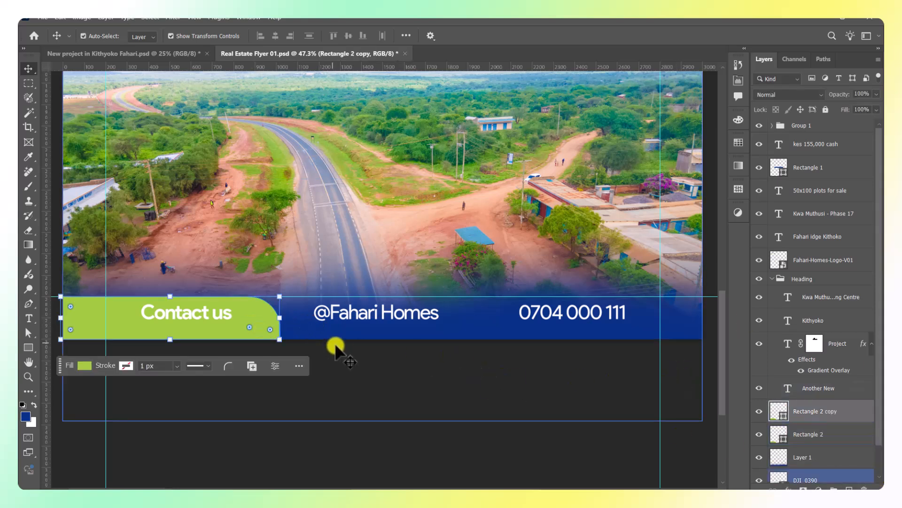
Reshape Rectangle 2 copy into a thin, square-cornered strip spanning the full flyer width.
drag(254, 329, 339, 282)
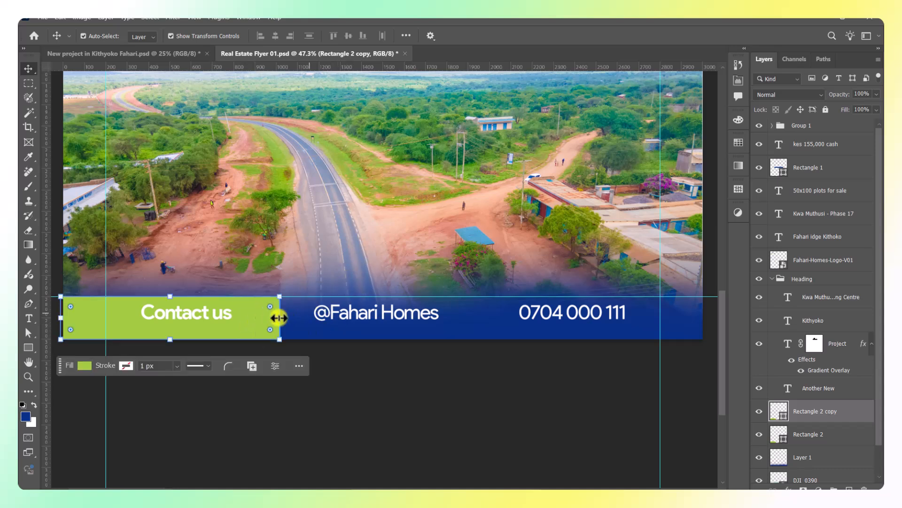
drag(186, 296, 170, 326)
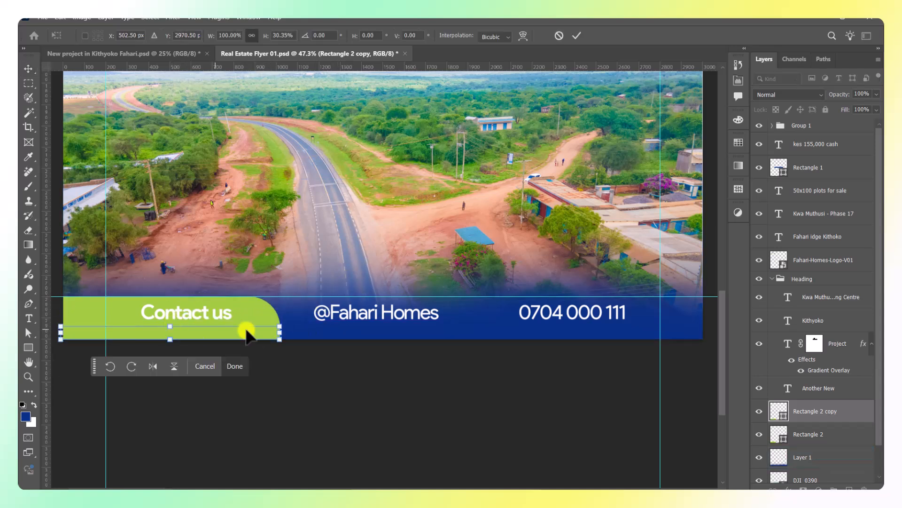
drag(275, 333, 702, 340)
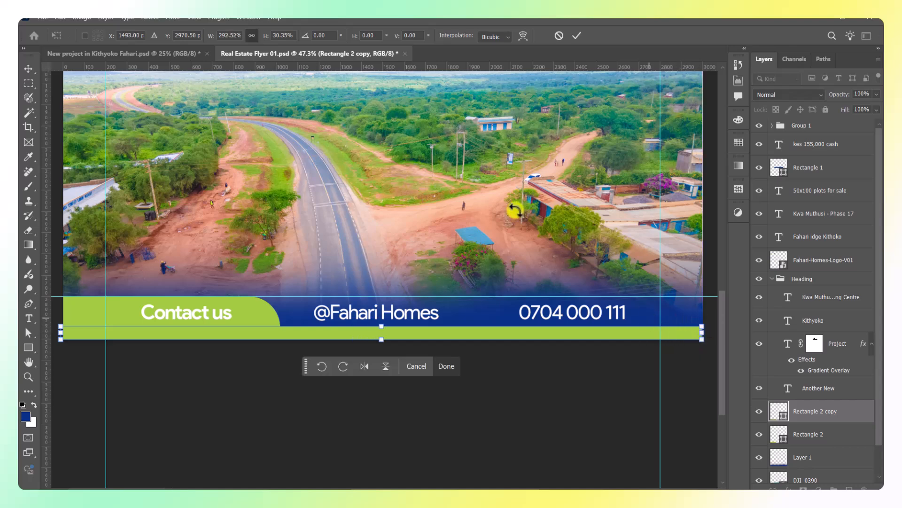
click(581, 36)
scroll(489, 423, down, 5)
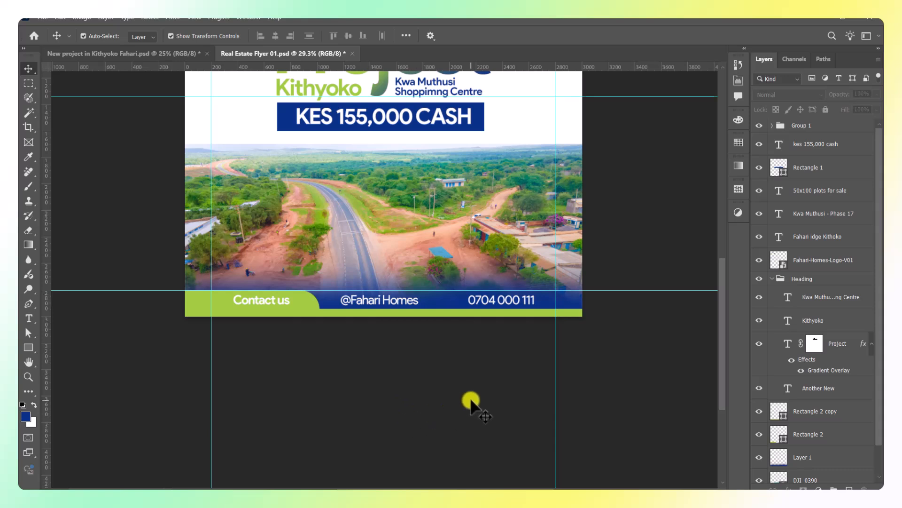
scroll(320, 301, up, 5)
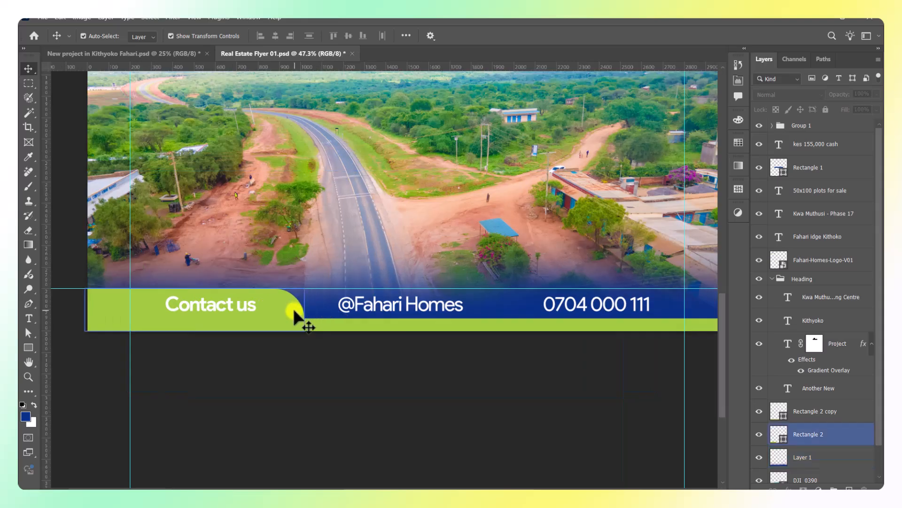
click(294, 311)
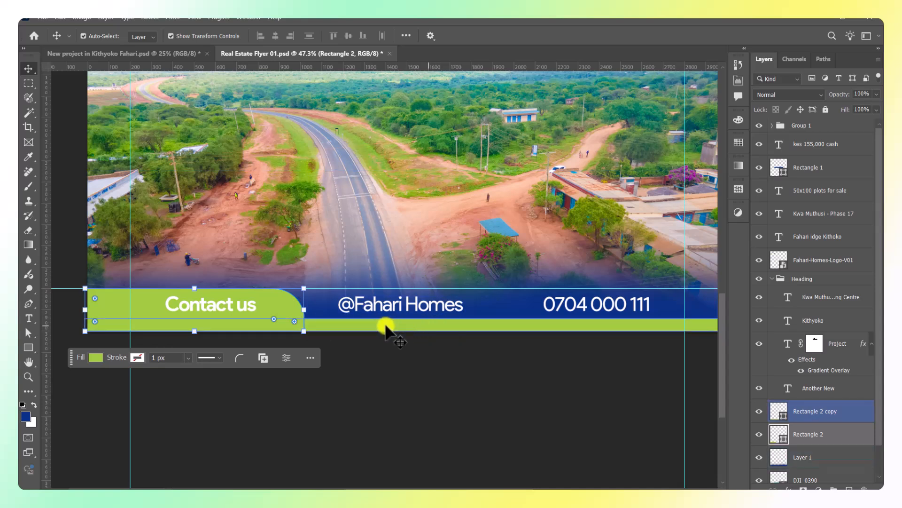
Nudge the thin green strip down slightly.
click(422, 428)
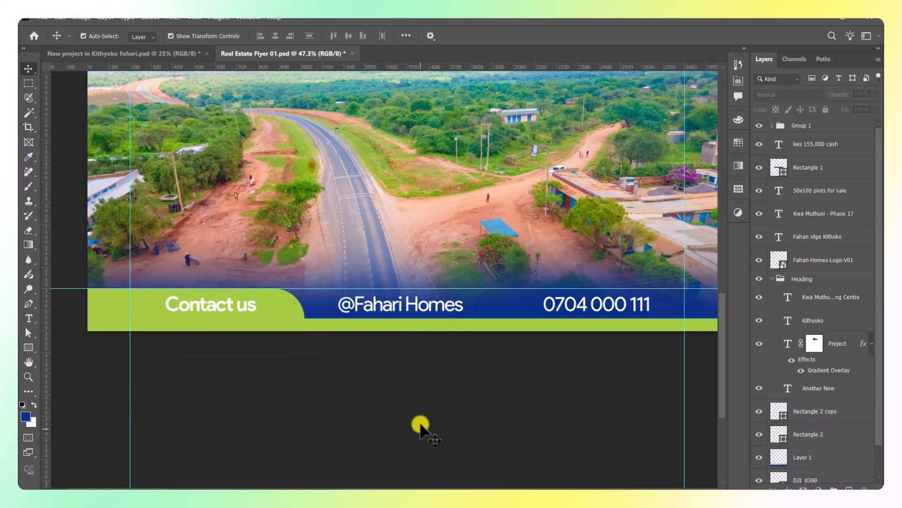
click(223, 303)
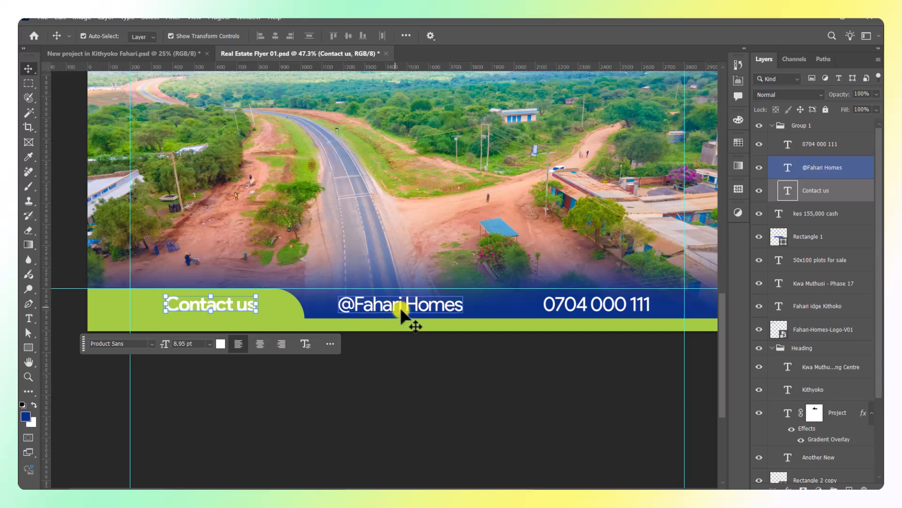
click(429, 329)
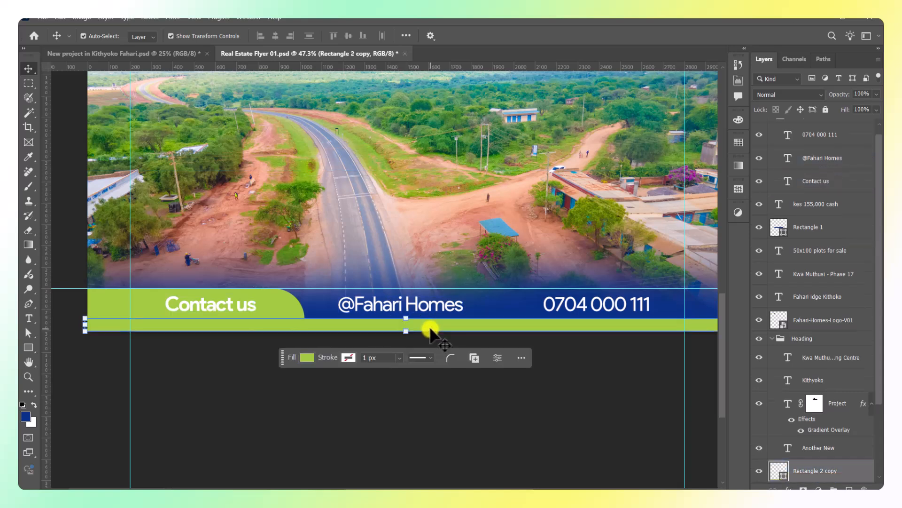
key(shift+Down)
key(shift+Down)
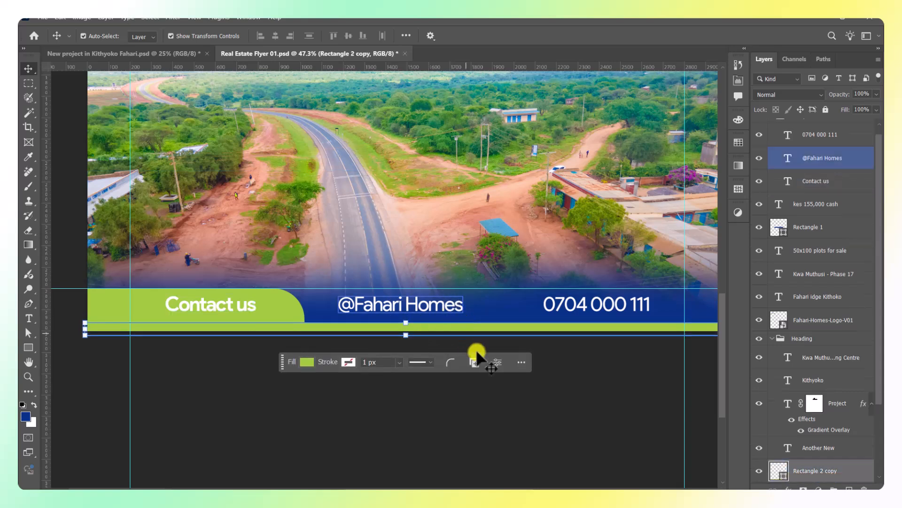
click(477, 417)
click(240, 309)
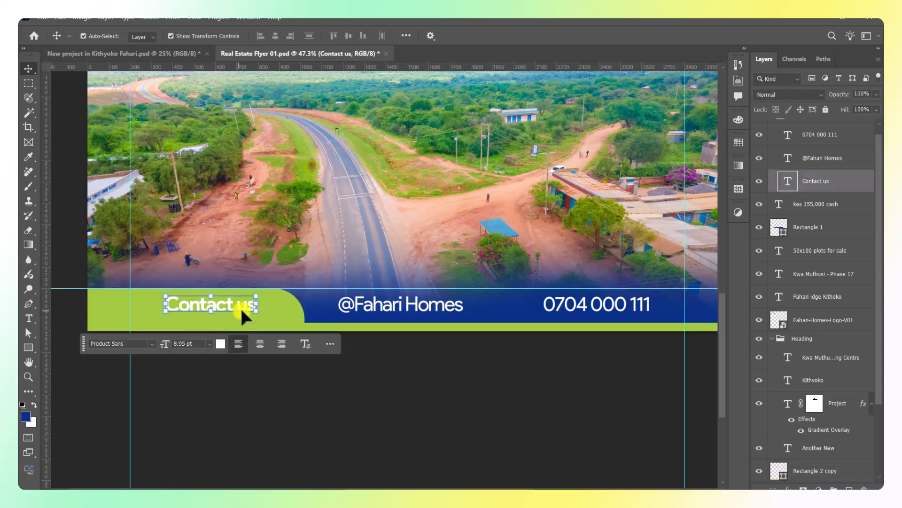
shift+click(410, 310)
shift+click(588, 308)
key(shift+Down)
key(shift+Down)
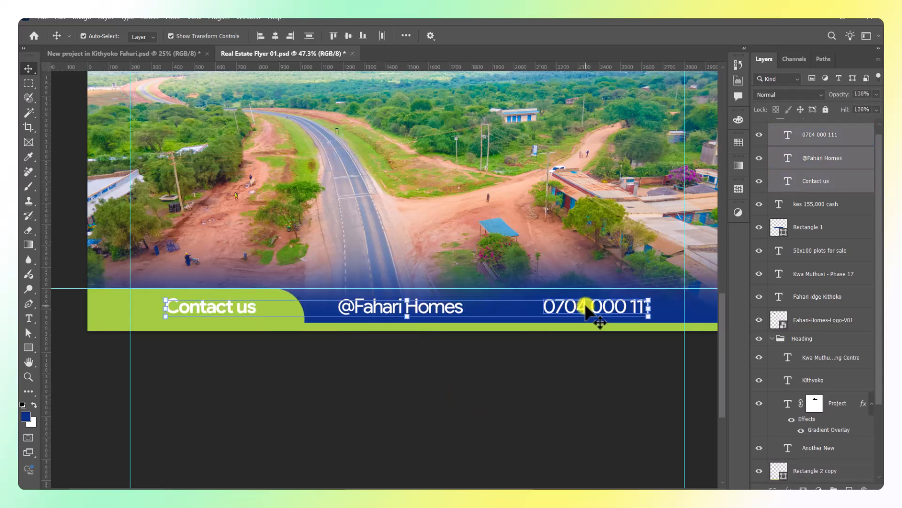
click(496, 381)
Review the whole flyer, hide Layer 1 and select the Background layer.
scroll(492, 382, down, 9)
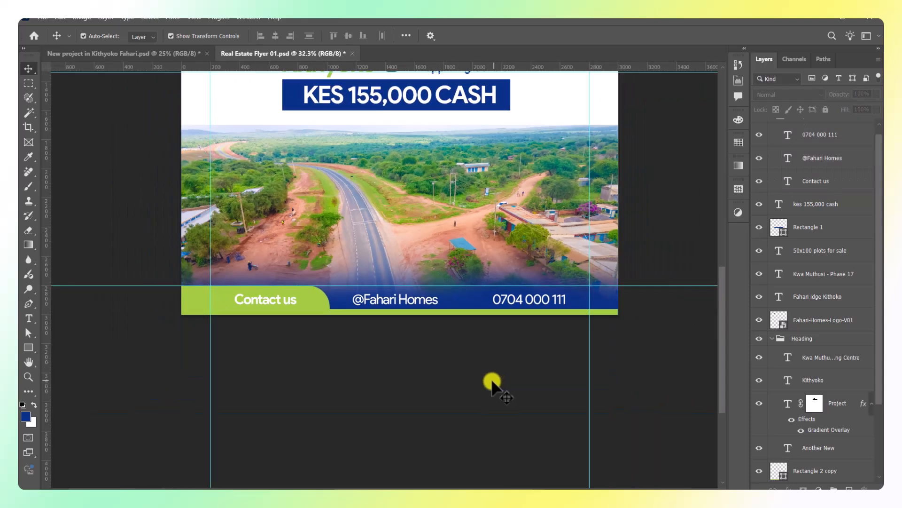
drag(600, 404, 548, 417)
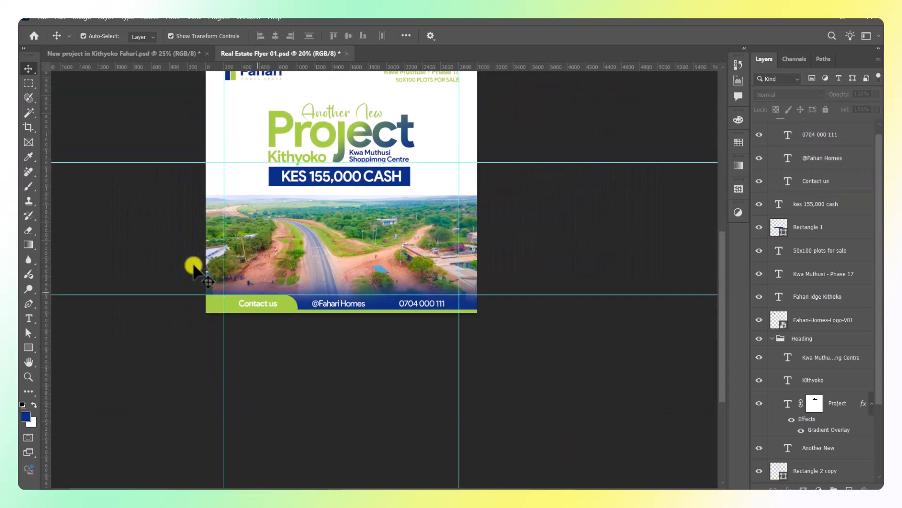
scroll(262, 318, up, 5)
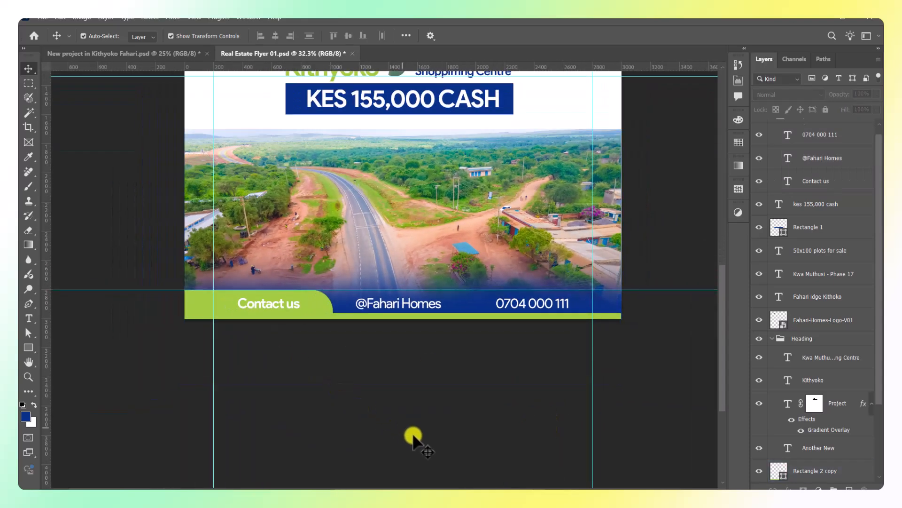
click(517, 315)
click(449, 353)
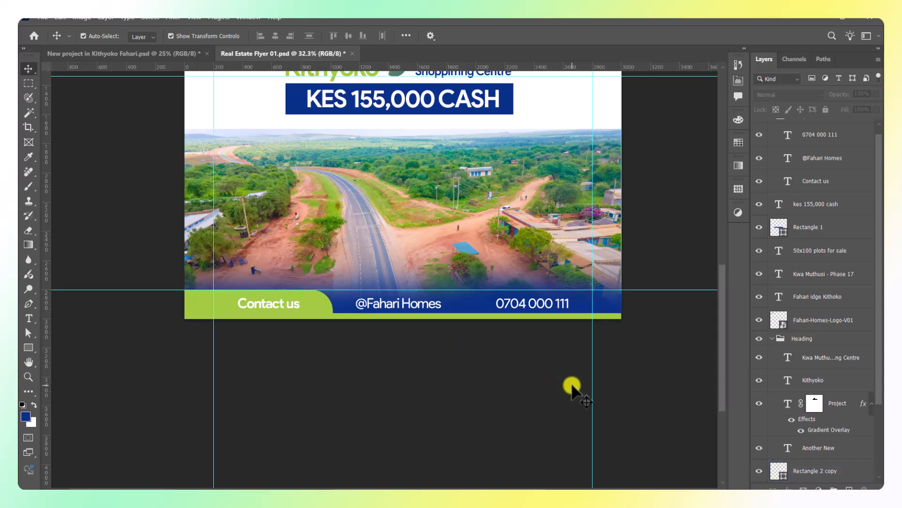
scroll(447, 403, down, 2)
drag(447, 402, 397, 432)
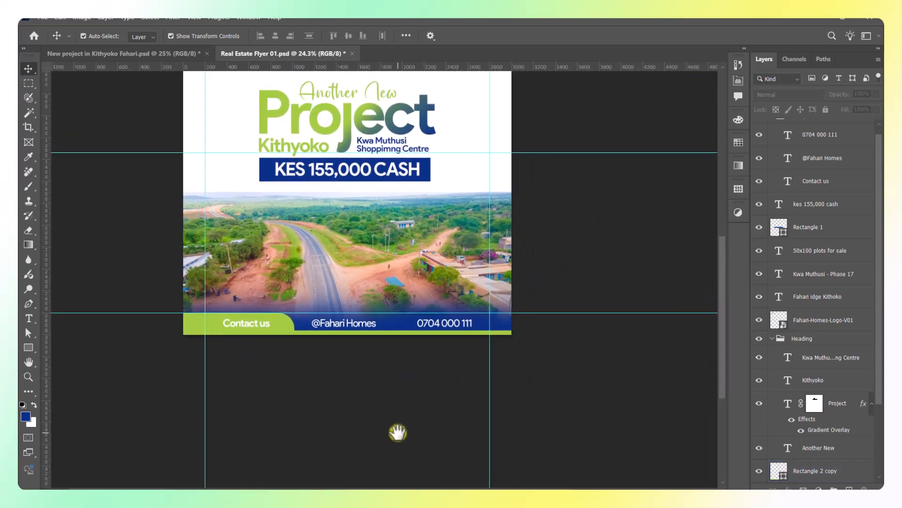
scroll(625, 235, down, 2)
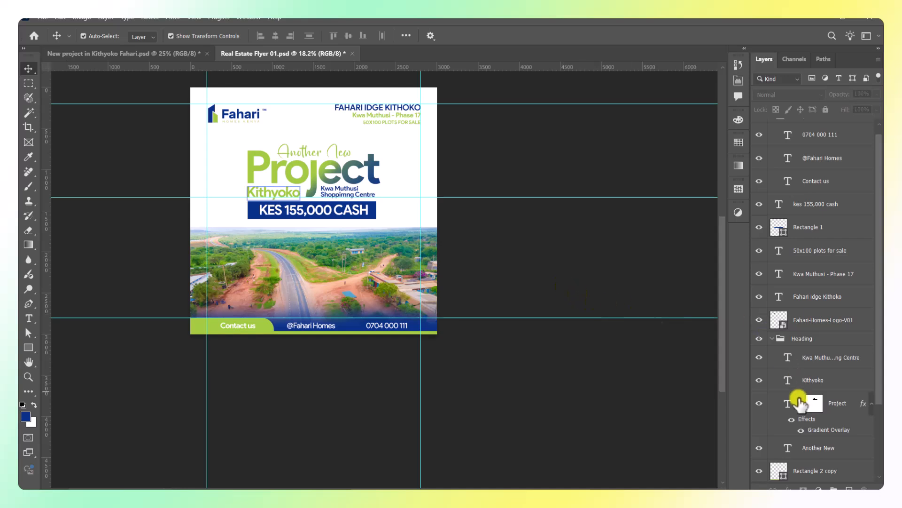
scroll(800, 402, down, 3)
click(810, 449)
scroll(812, 453, down, 1)
click(807, 469)
click(758, 424)
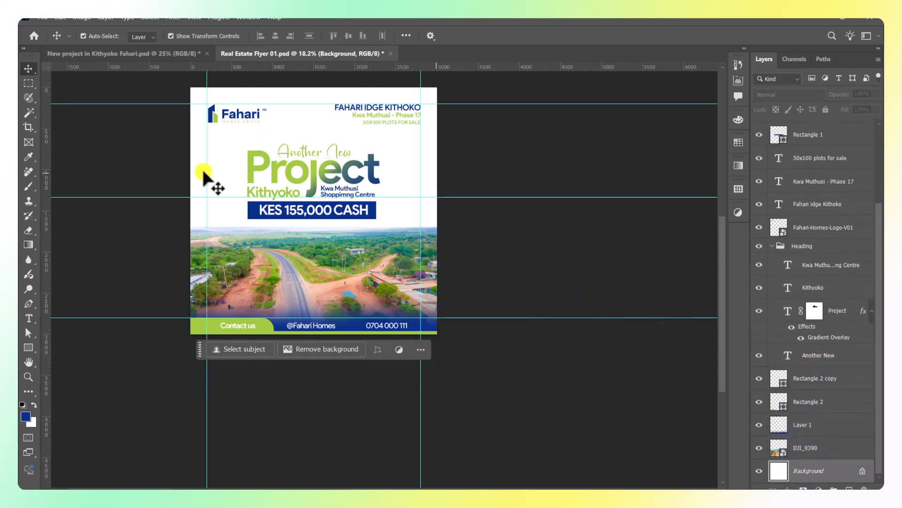
Place pngegg (2) as an embedded image and lower its opacity to 24%.
click(46, 18)
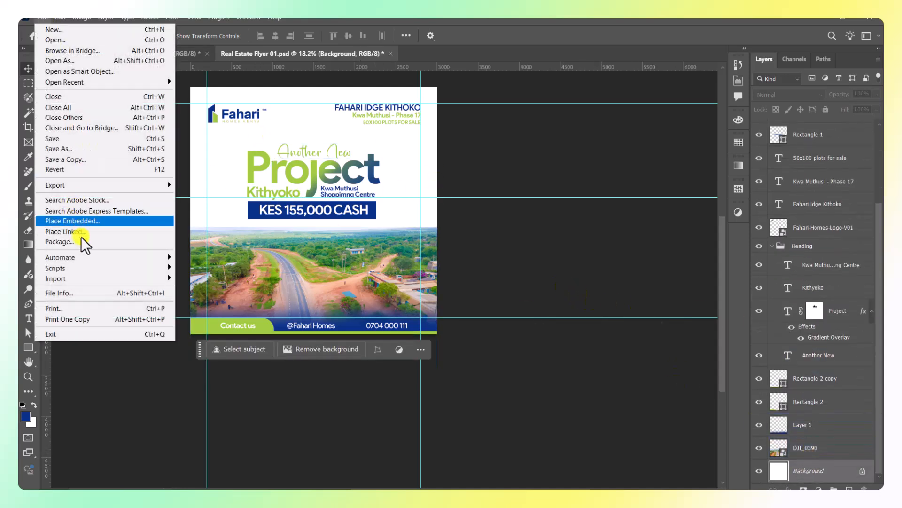
click(78, 220)
click(335, 124)
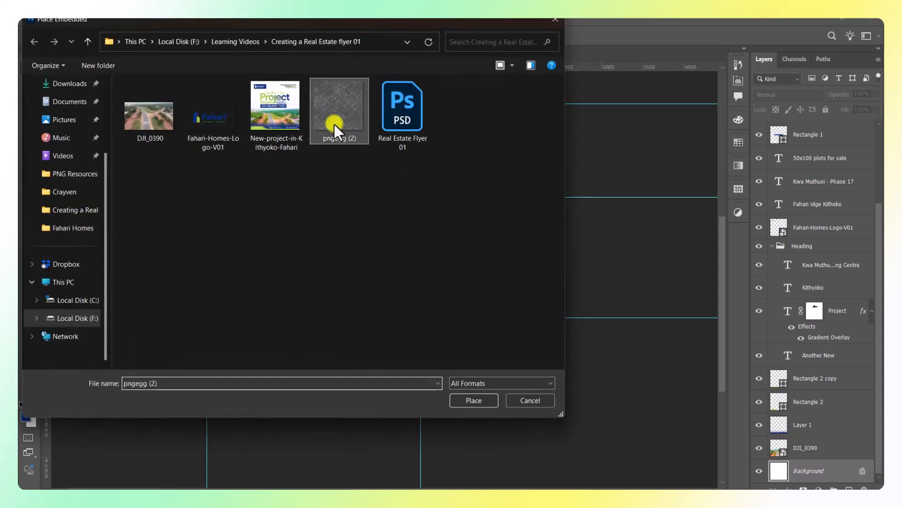
click(467, 399)
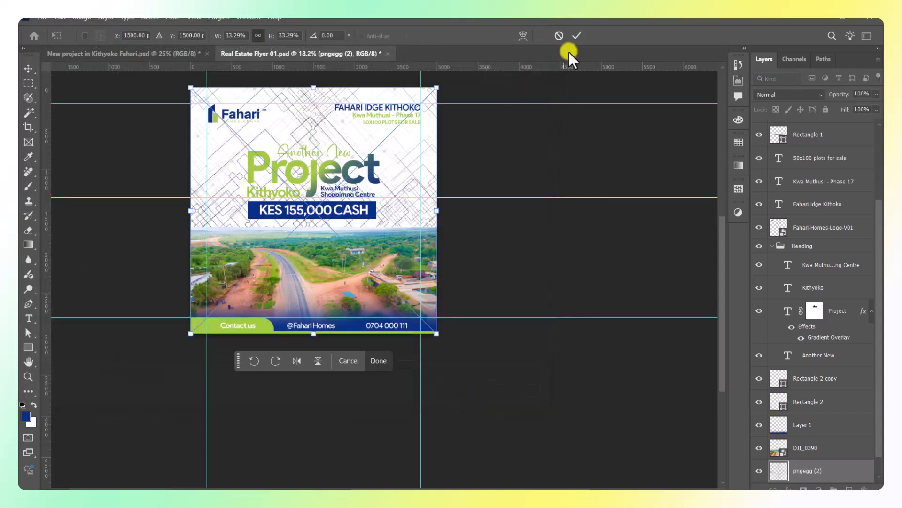
click(577, 37)
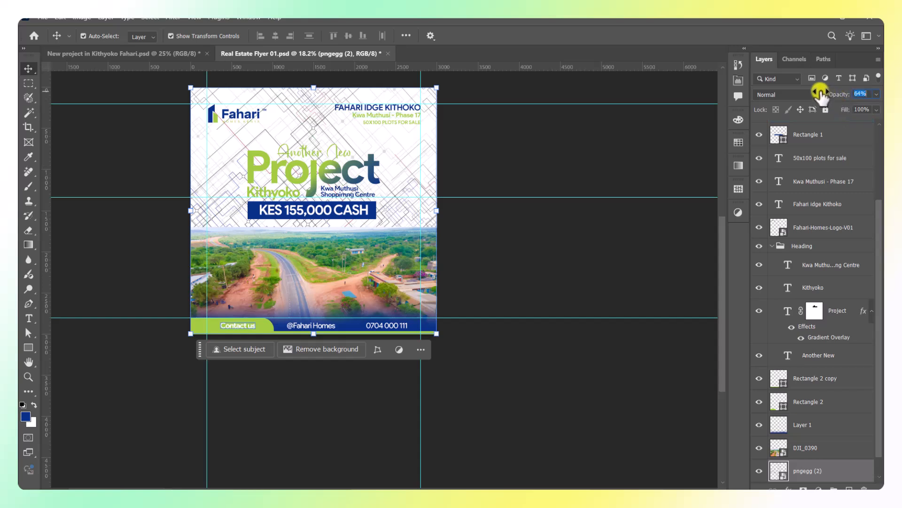
drag(820, 94, 834, 97)
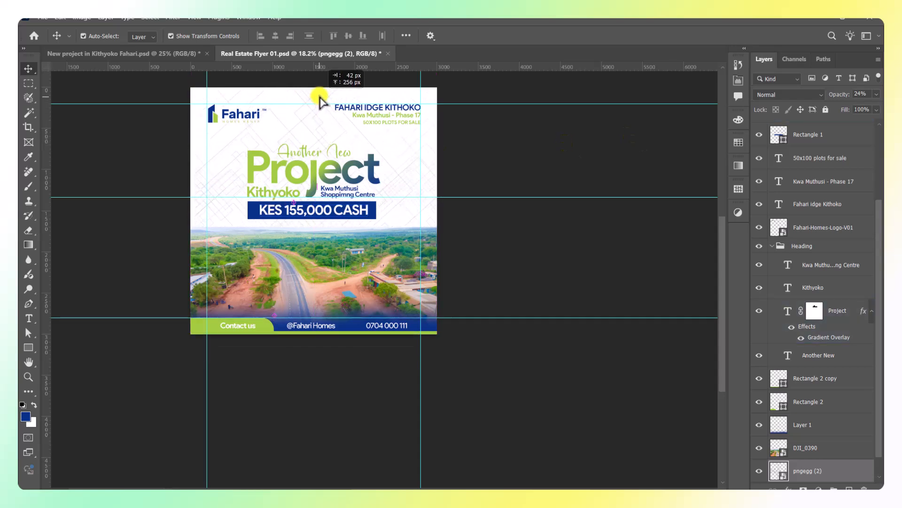
scroll(323, 96, up, 2)
Add a mask to pngegg (2) and brush it at 32% flow to fade the linework.
drag(322, 94, 322, 94)
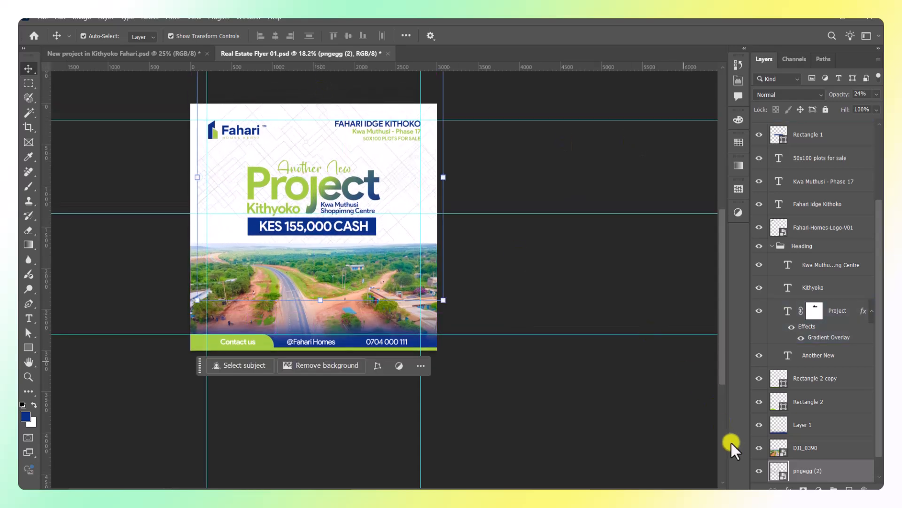
click(802, 489)
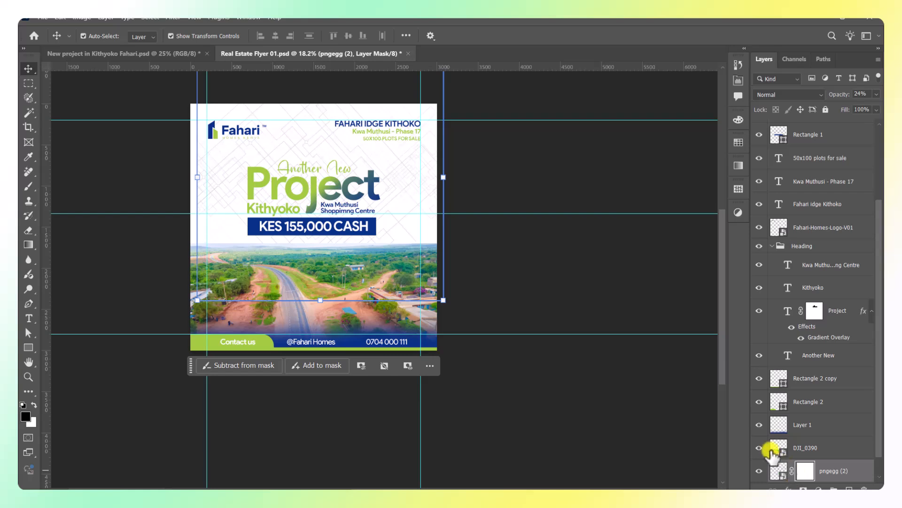
key(b)
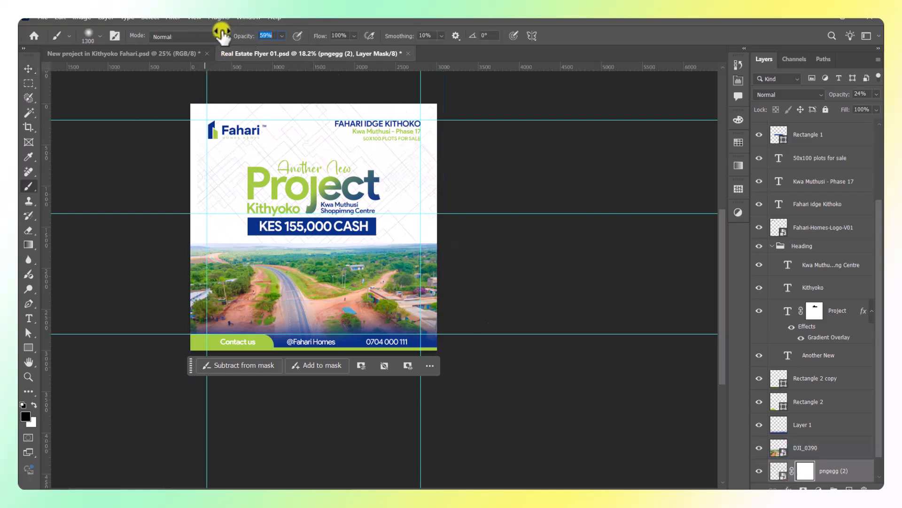
drag(292, 38, 291, 38)
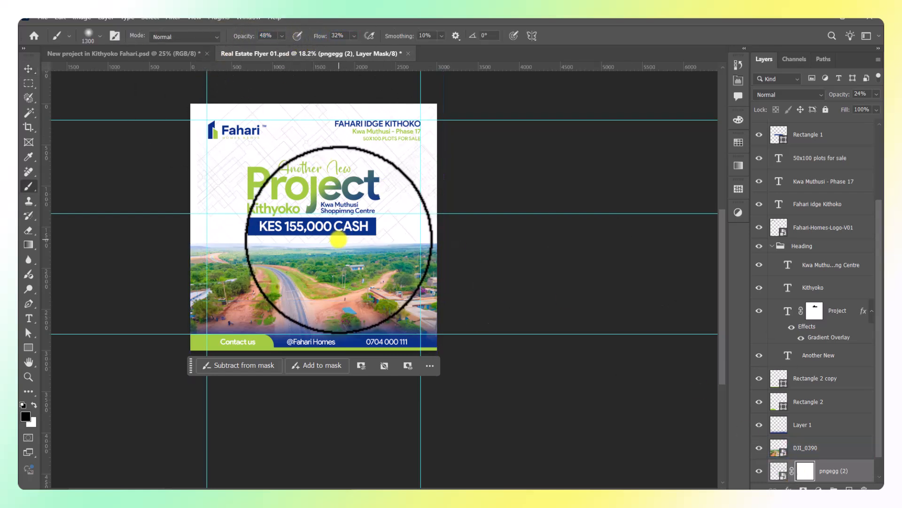
key(bracketright)
key(bracketright)
key(bracketright)
key(bracketright)
key(bracketright)
key(bracketright)
key(bracketright)
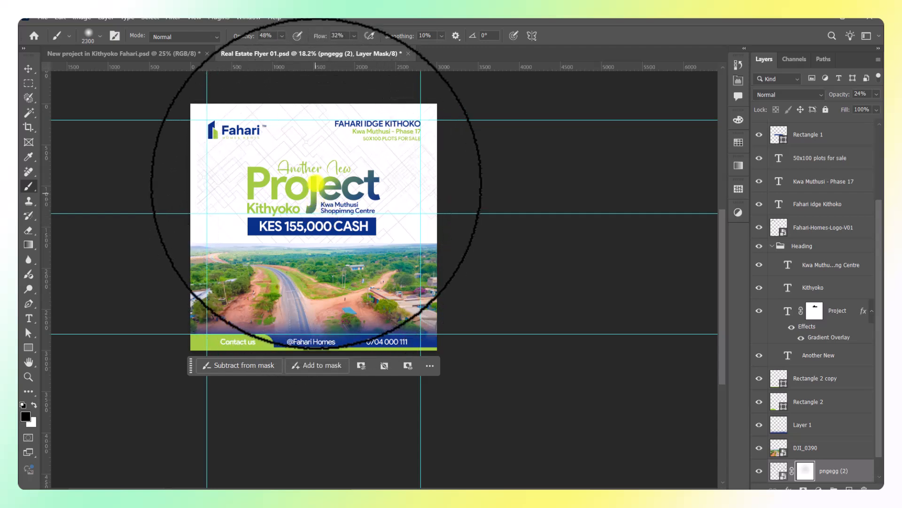
key(bracketright)
key(bracketright)
key(bracketright)
mouse_move(313, 179)
mouse_down()
mouse_move(272, 204)
mouse_move(296, 208)
mouse_up()
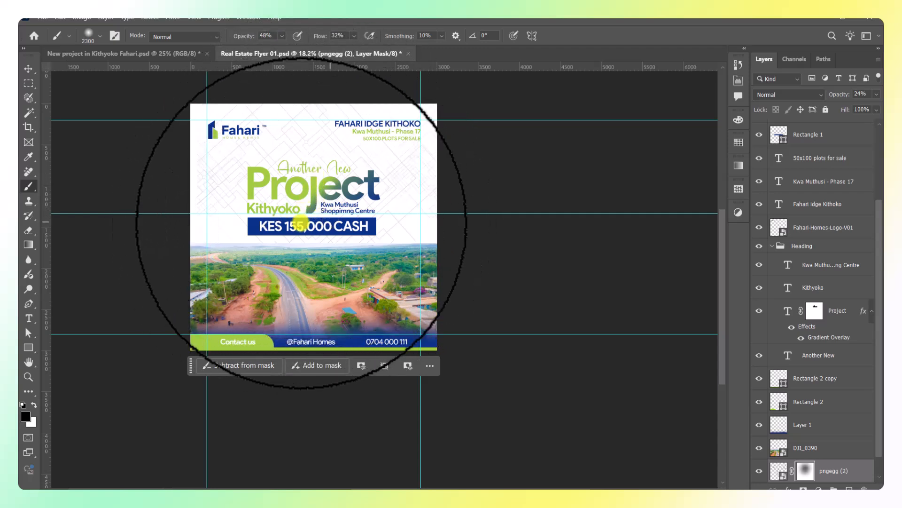
click(28, 68)
click(529, 181)
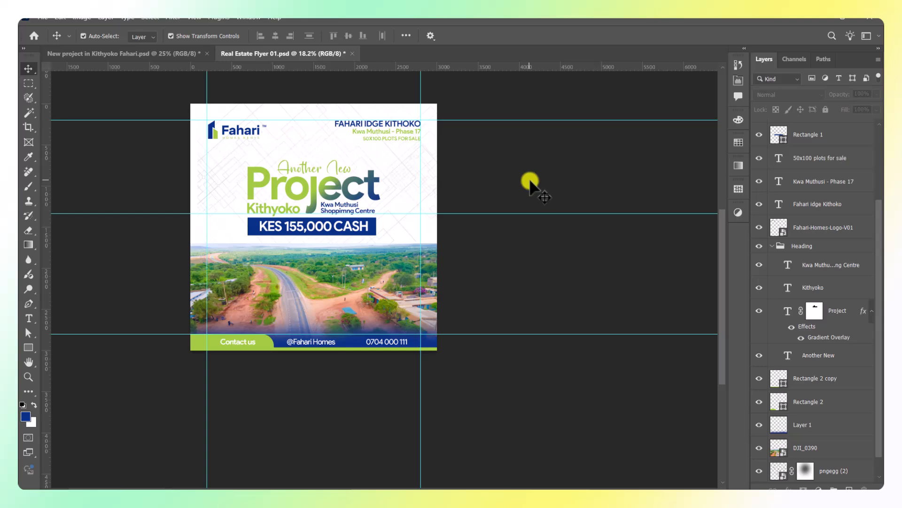
Scale the Fahari logo to 1.15% by dragging its left handle inward.
scroll(274, 171, up, 5)
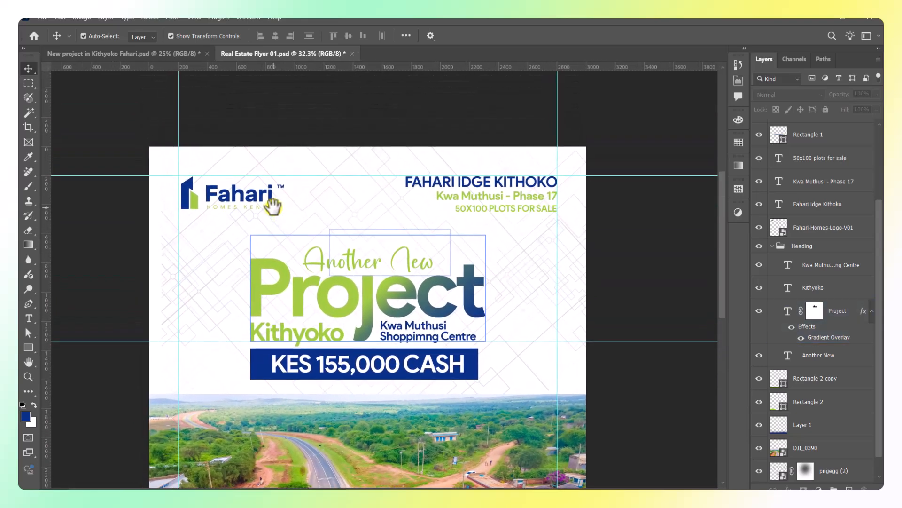
click(262, 196)
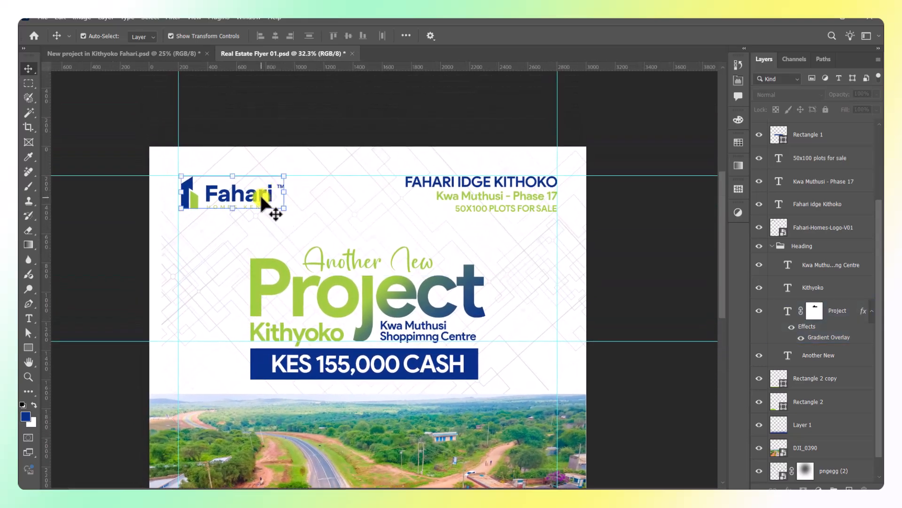
key(ctrl+t)
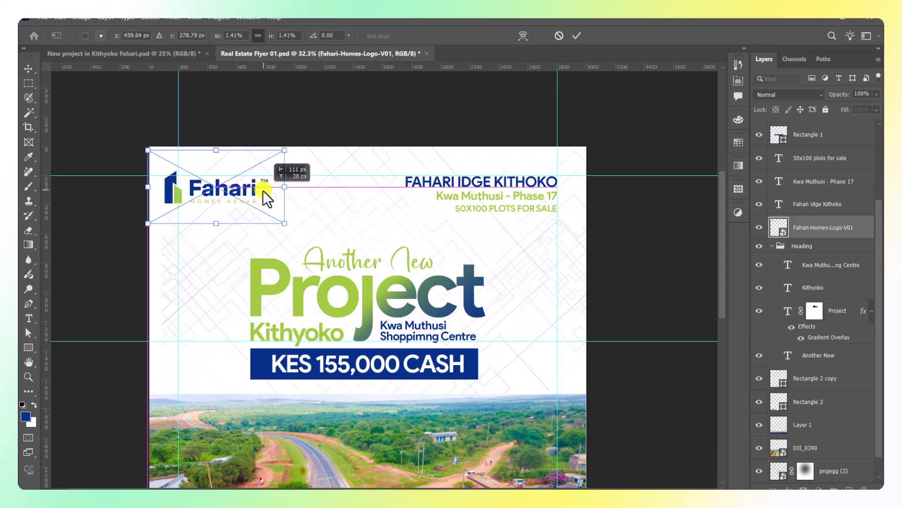
scroll(146, 193, up, 2)
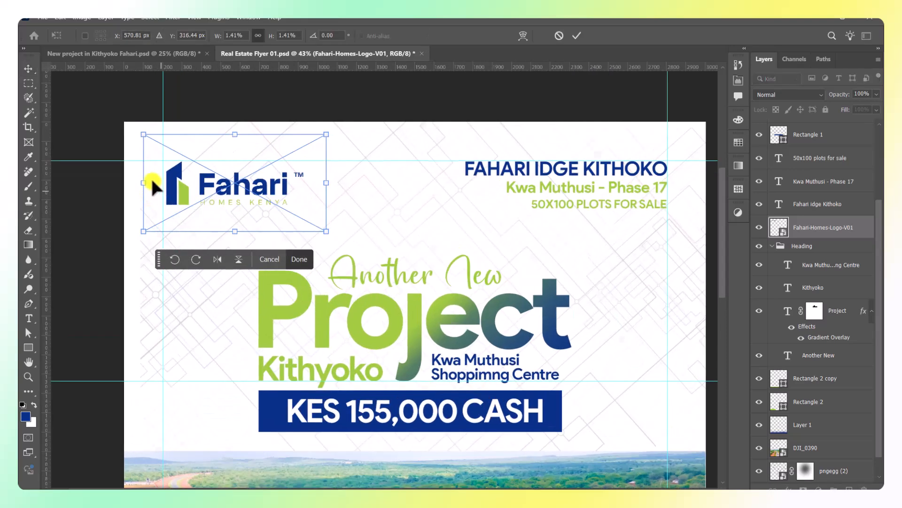
drag(144, 183, 178, 189)
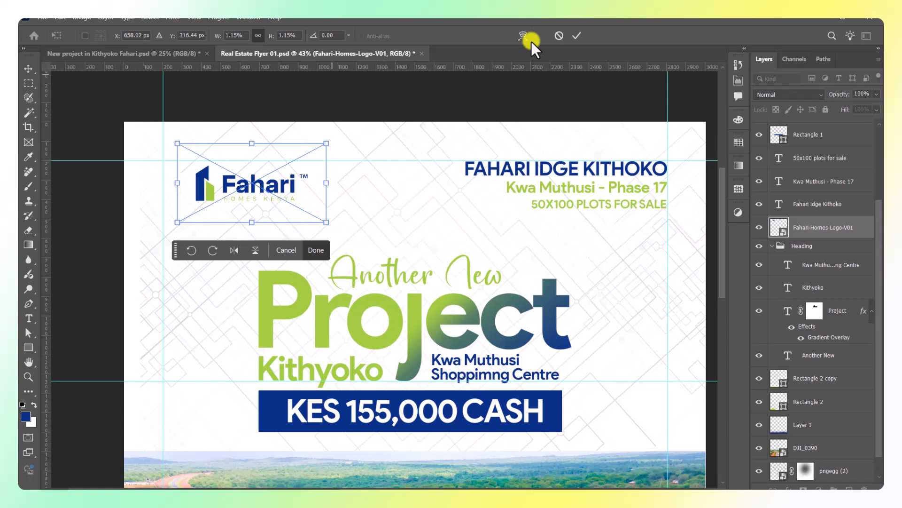
click(572, 34)
click(767, 246)
click(771, 245)
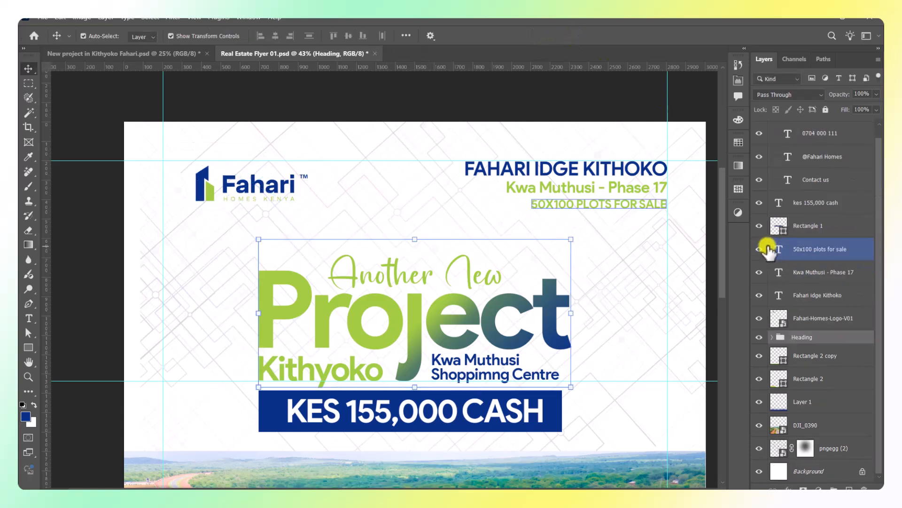
Draw a rounded-corner blue rectangle over the logo area at the top-left.
click(28, 347)
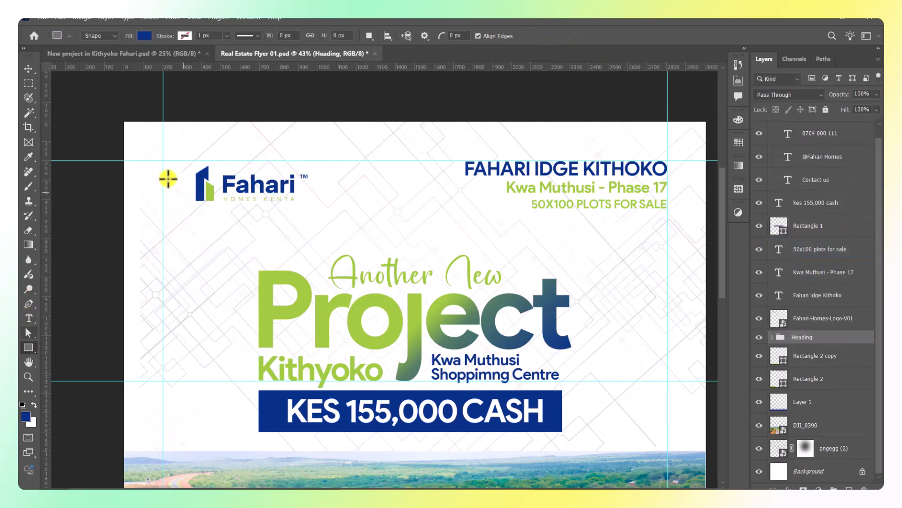
drag(164, 160, 330, 217)
scroll(184, 185, up, 3)
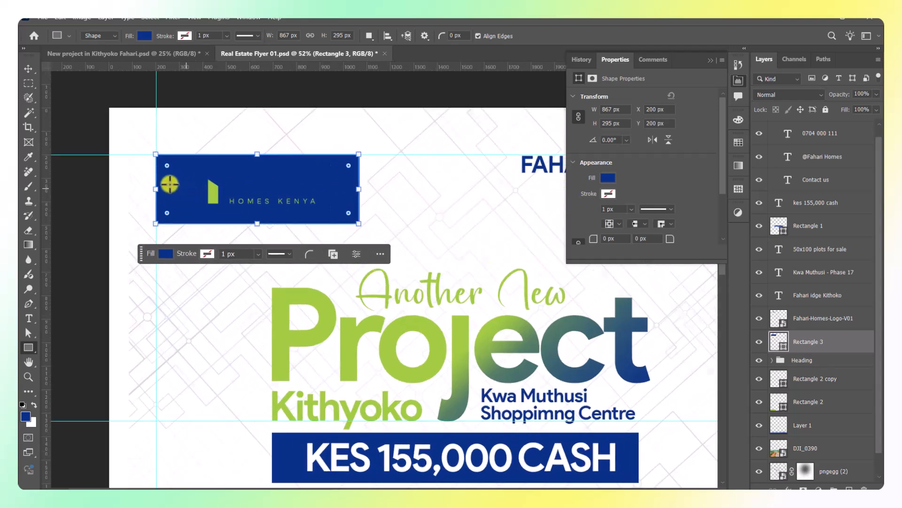
drag(161, 157, 167, 162)
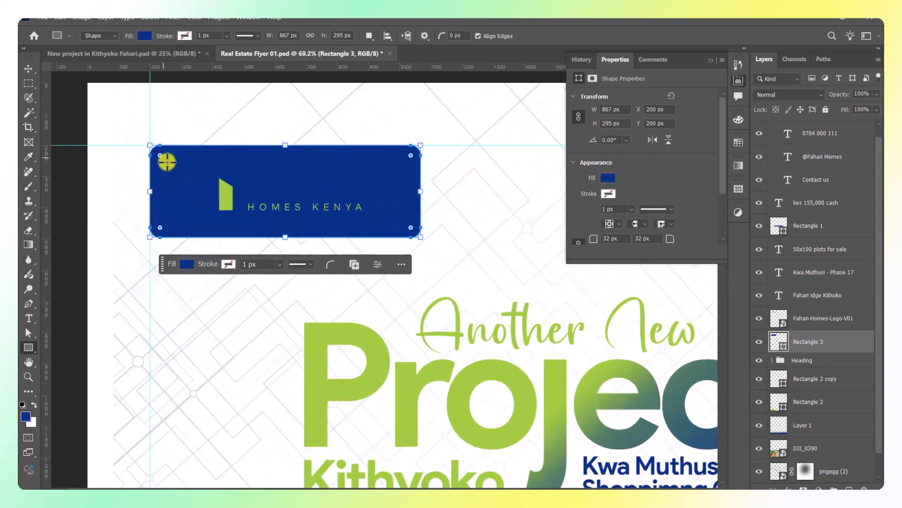
click(708, 59)
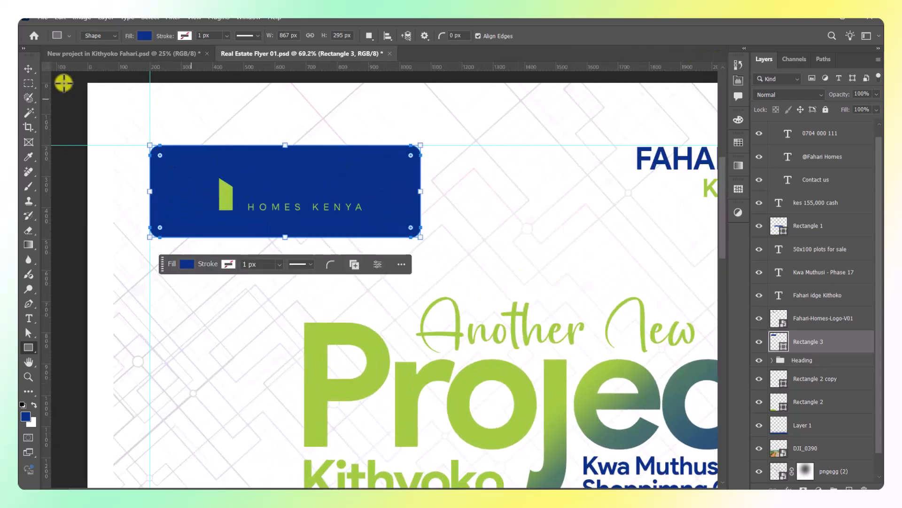
Make the Fahari-Homes-Logo-V01 layer white with a Color Overlay and nudge it down inside the box.
click(29, 69)
click(800, 317)
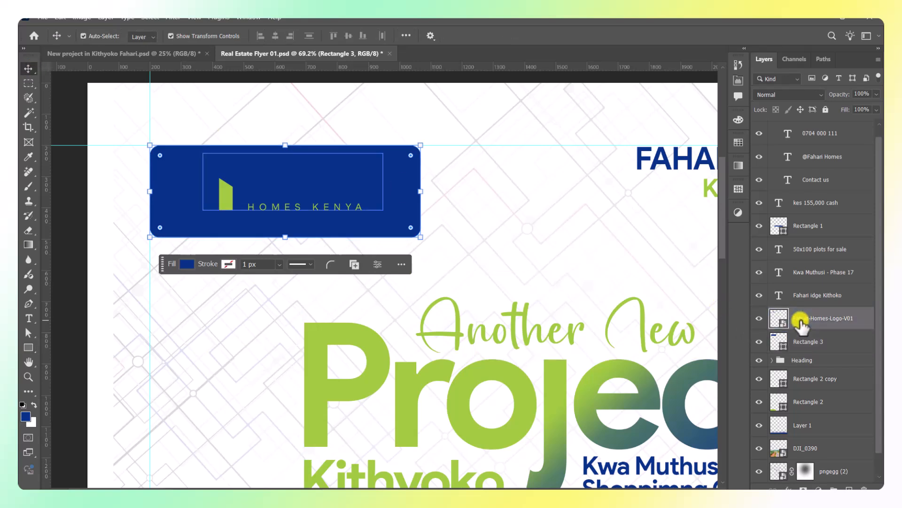
double_click(862, 318)
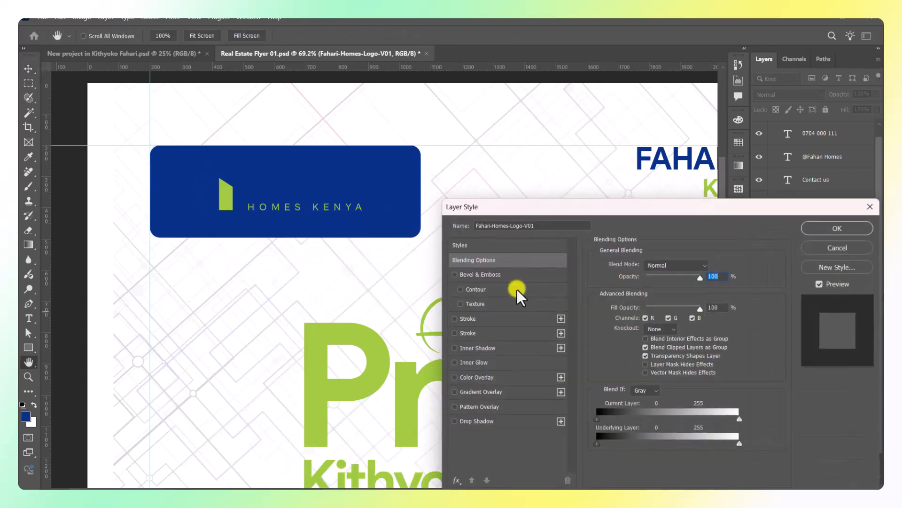
click(477, 378)
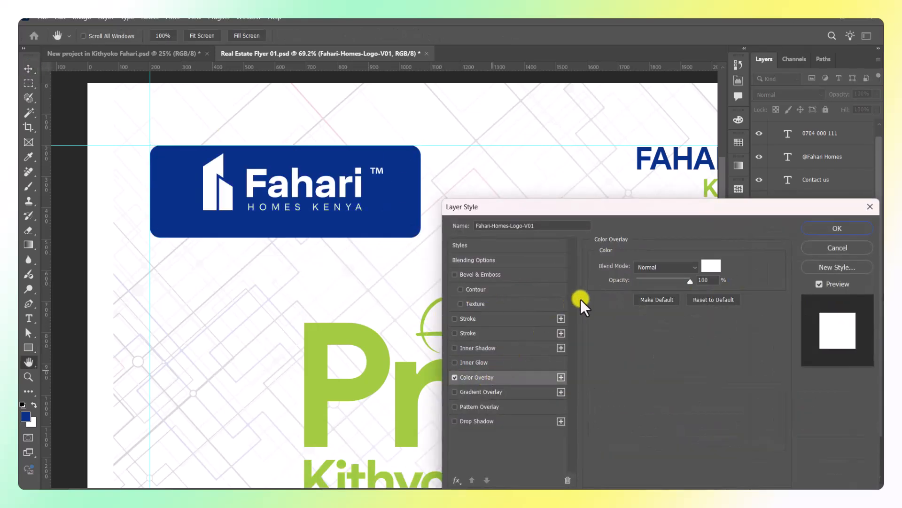
click(840, 228)
scroll(198, 175, up, 3)
drag(217, 177, 193, 192)
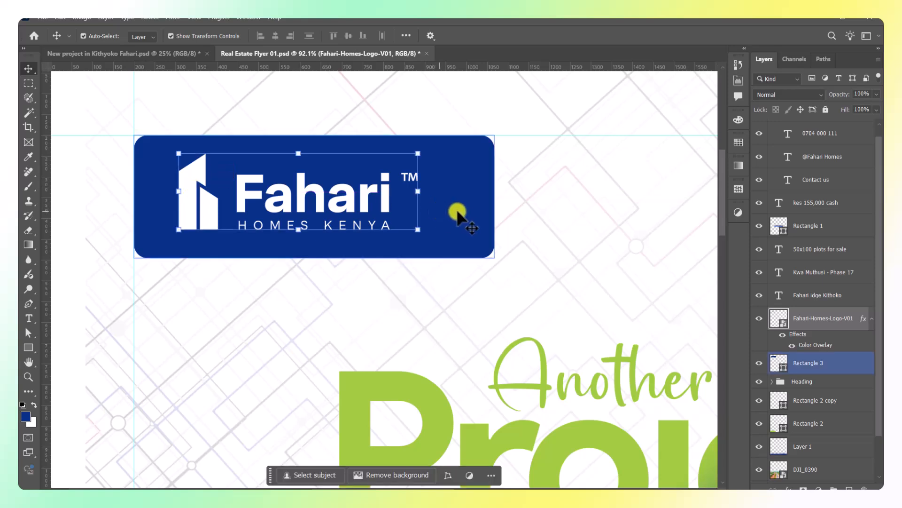
Narrow the box to fit the logo and group both layers as 'logo'.
click(467, 213)
drag(494, 197, 472, 198)
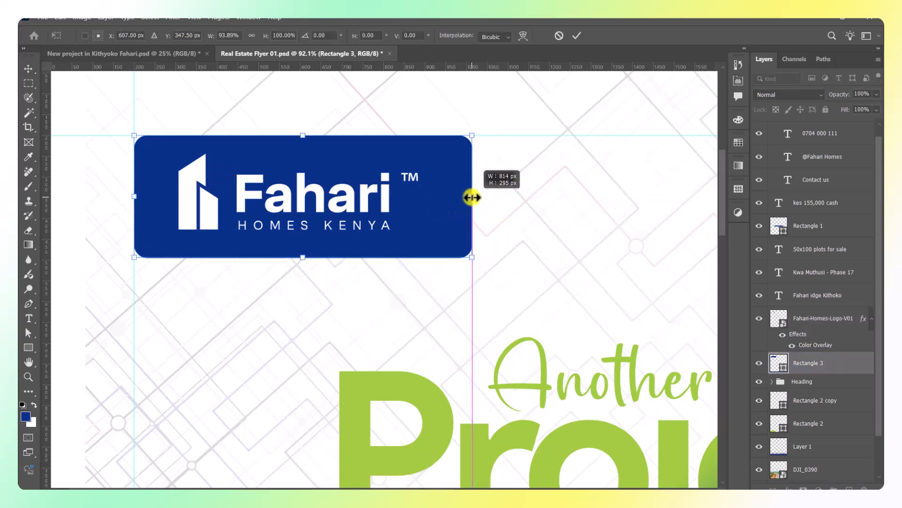
key(Return)
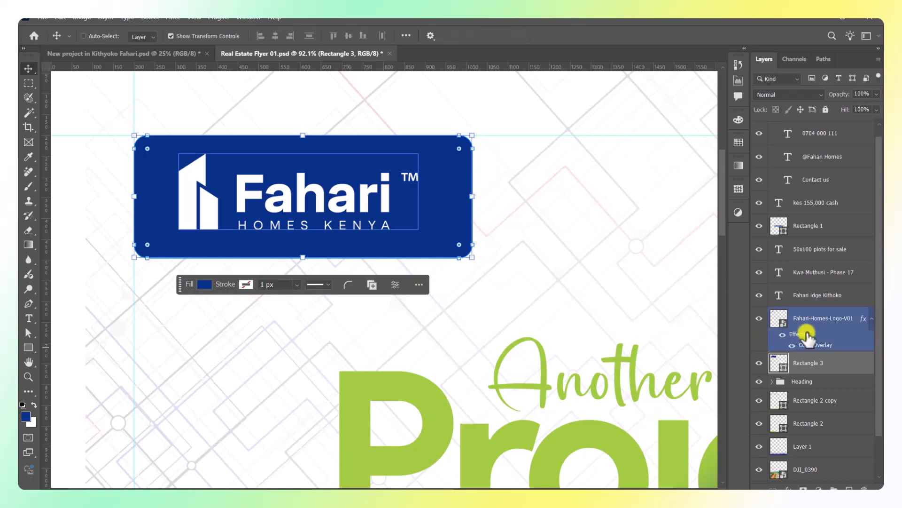
ctrl+click(809, 323)
key(ctrl+g)
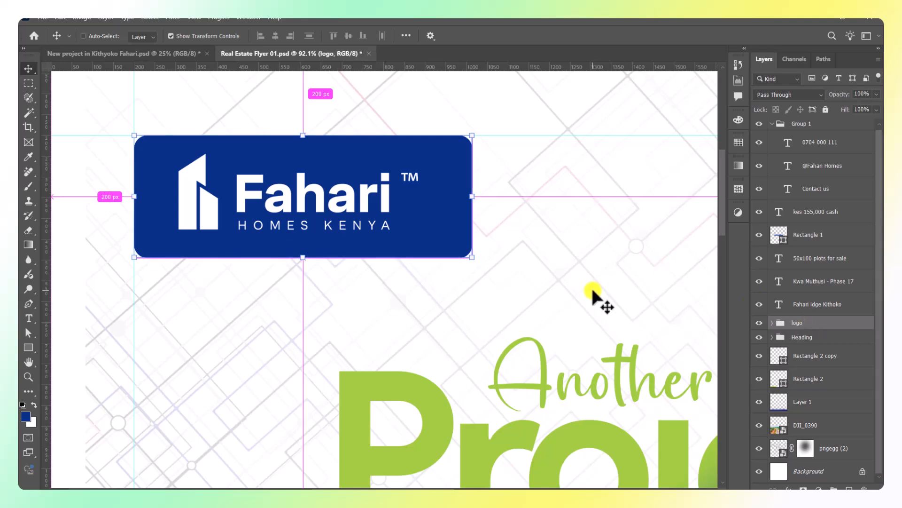
key(ctrl+0)
Pan to the header text and select the 50X100 PLOTS FOR SALE line.
scroll(672, 219, down, 1)
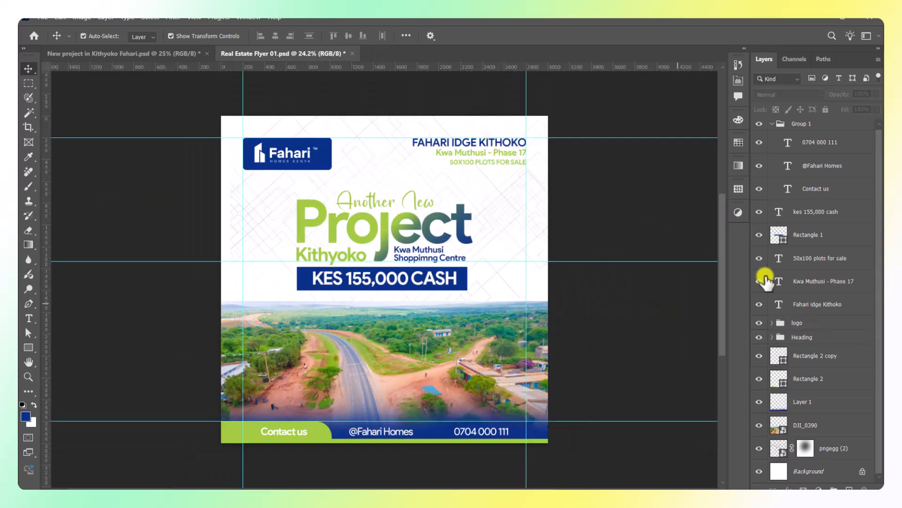
click(802, 337)
click(807, 326)
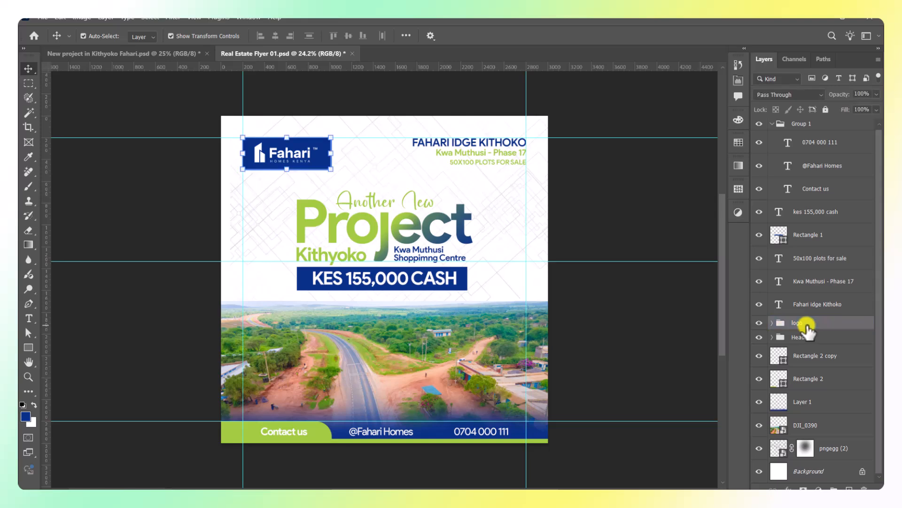
click(634, 195)
scroll(625, 230, down, 1)
drag(564, 351, 480, 321)
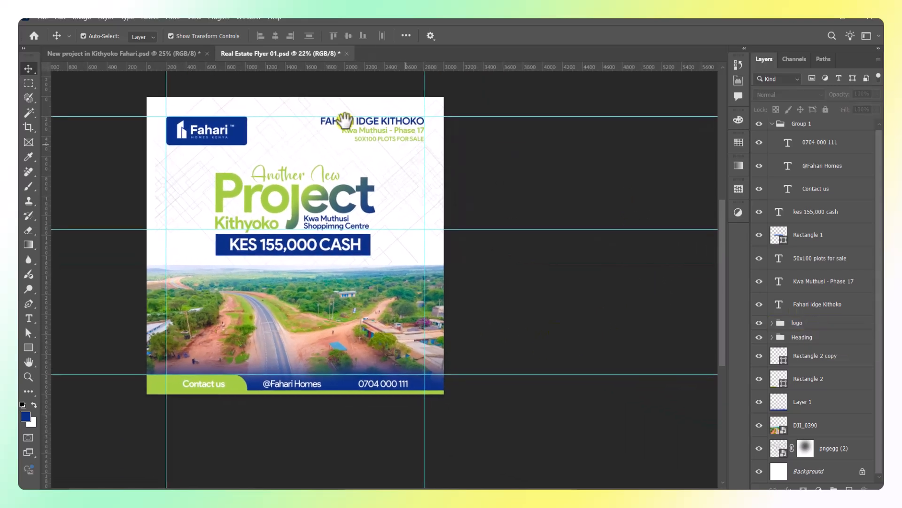
scroll(358, 121, up, 10)
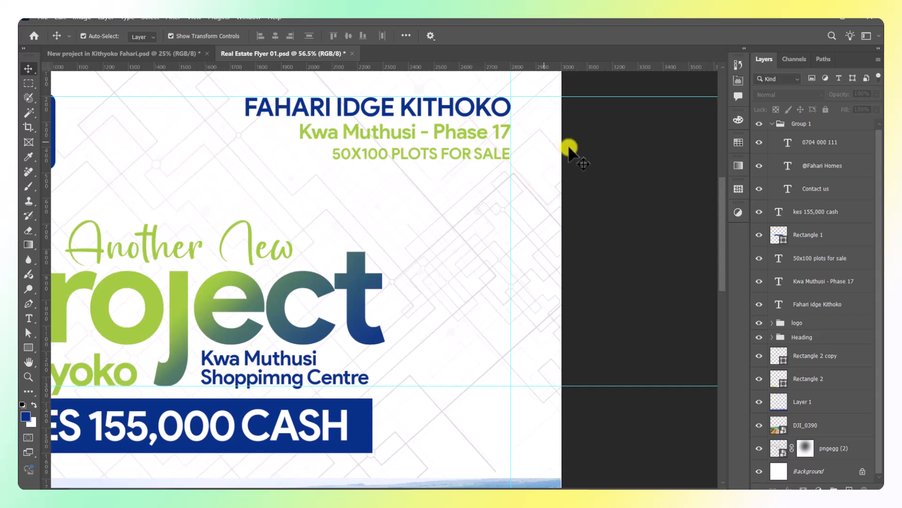
scroll(534, 171, up, 1)
click(472, 148)
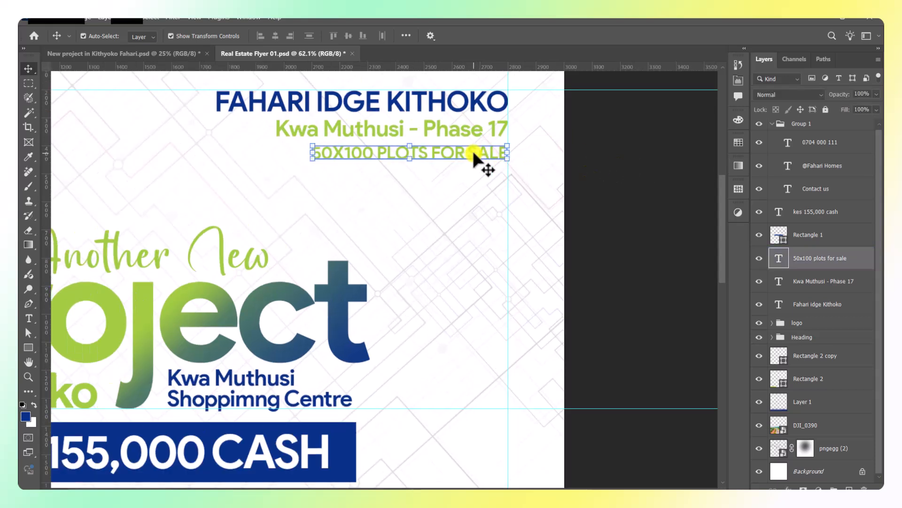
Recolour the 50X100 PLOTS FOR SALE text navy, sampled from the price banner.
click(737, 81)
click(667, 196)
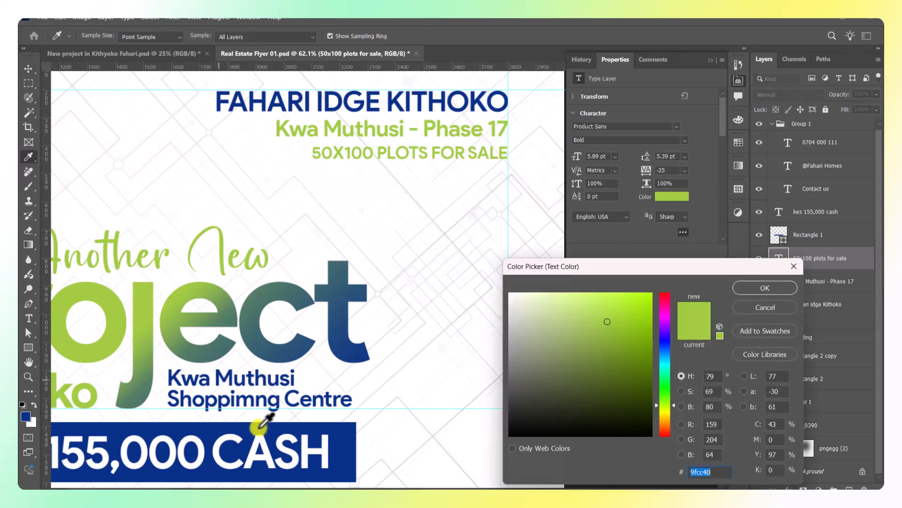
click(350, 446)
click(761, 288)
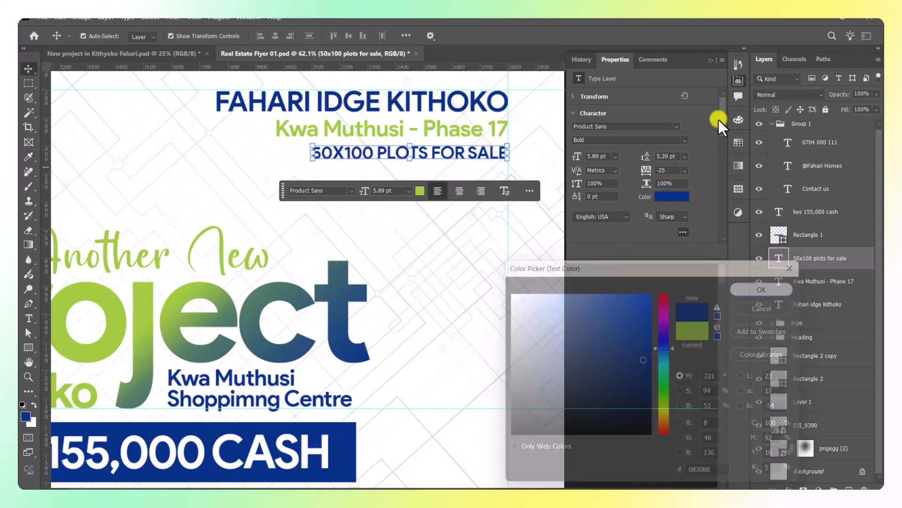
click(710, 59)
key(ctrl+t)
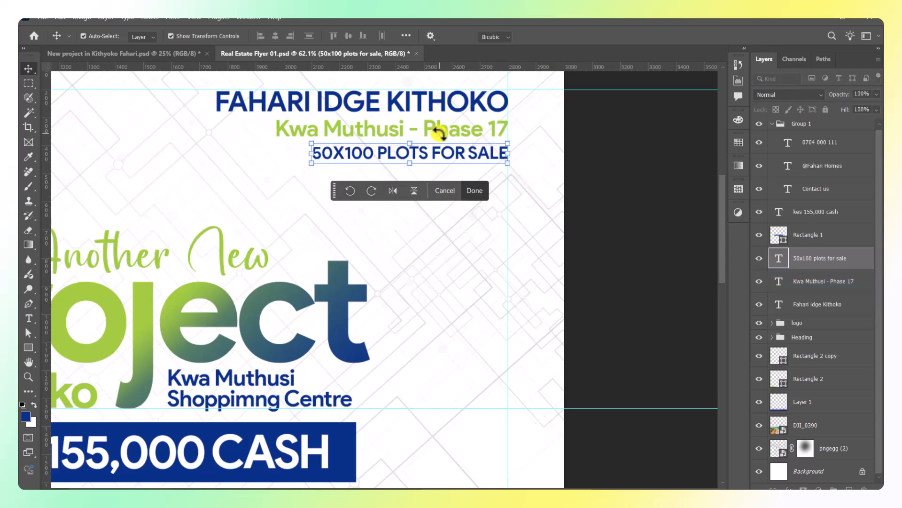
click(580, 38)
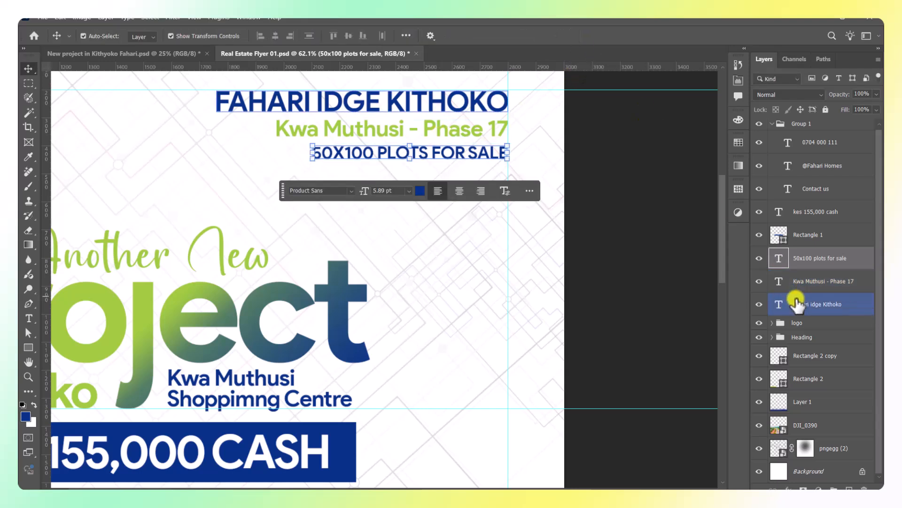
click(797, 304)
click(28, 348)
Draw a slimmer green band behind the 'Kwa Muthusi - Phase 17' line.
scroll(266, 115, up, 1)
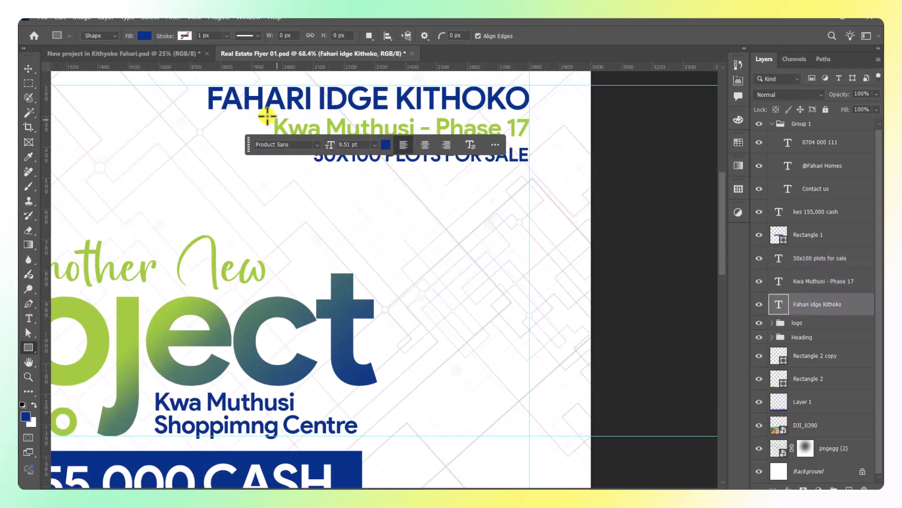
scroll(263, 114, up, 1)
drag(253, 110, 552, 149)
scroll(350, 112, up, 7)
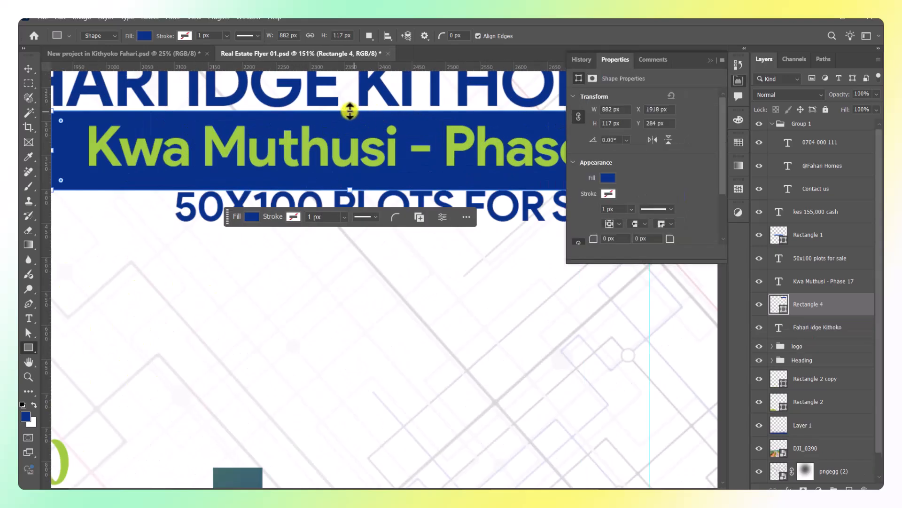
drag(350, 112, 351, 118)
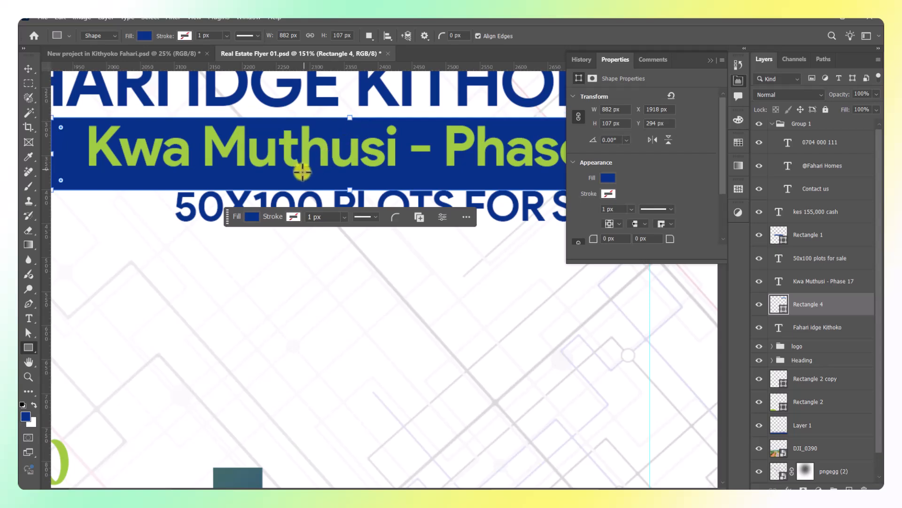
drag(350, 189, 351, 179)
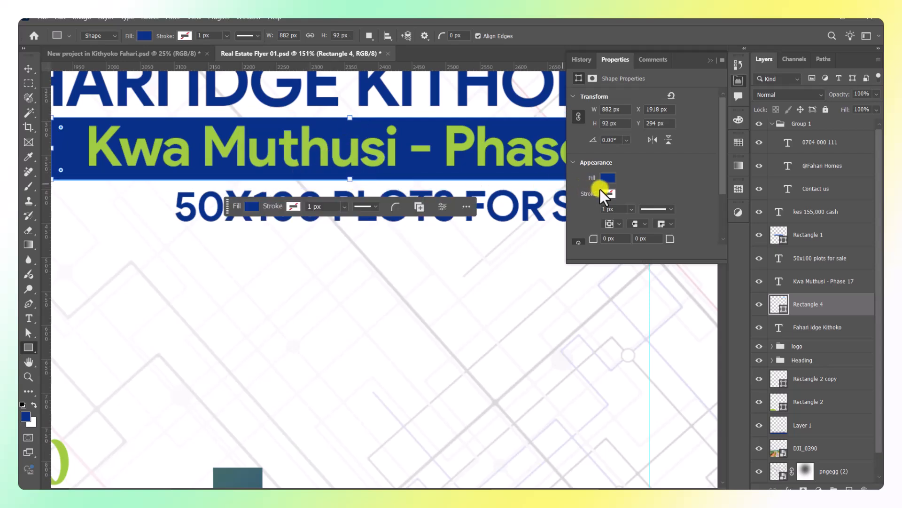
click(607, 179)
click(601, 237)
click(711, 60)
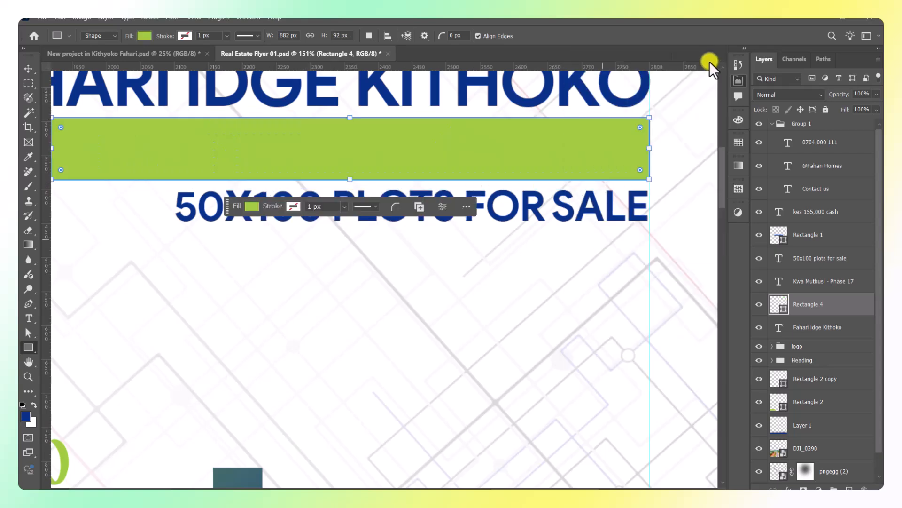
Make the 'Kwa Muthusi - Phase 17' text navy, sampled from the heading colour.
click(815, 281)
click(739, 81)
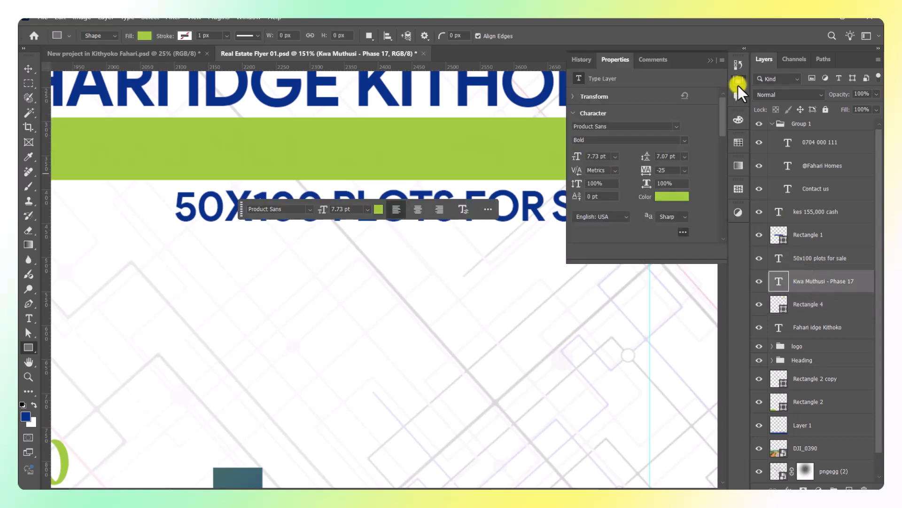
click(664, 196)
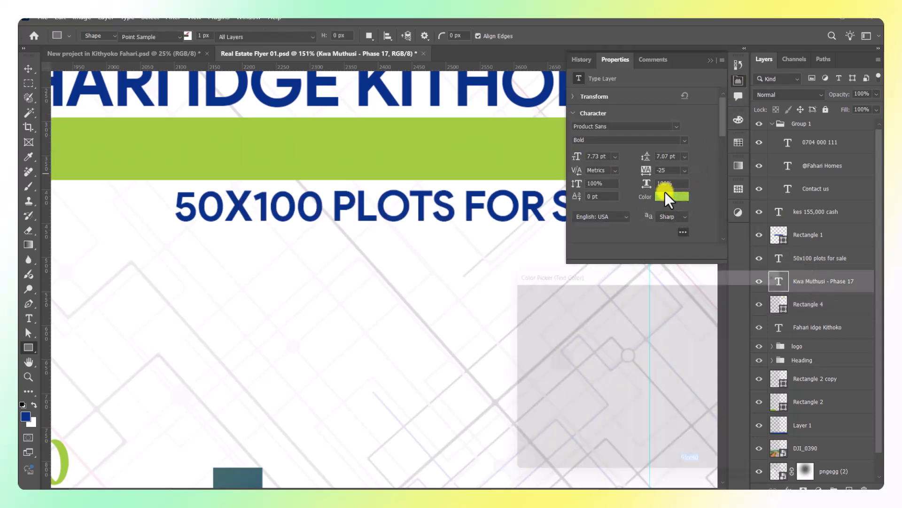
click(514, 86)
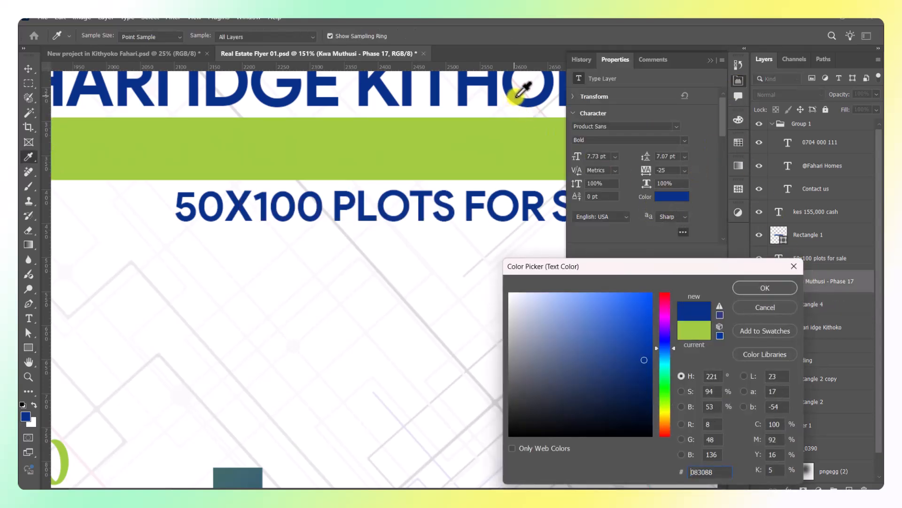
click(782, 288)
click(709, 60)
scroll(489, 152, down, 5)
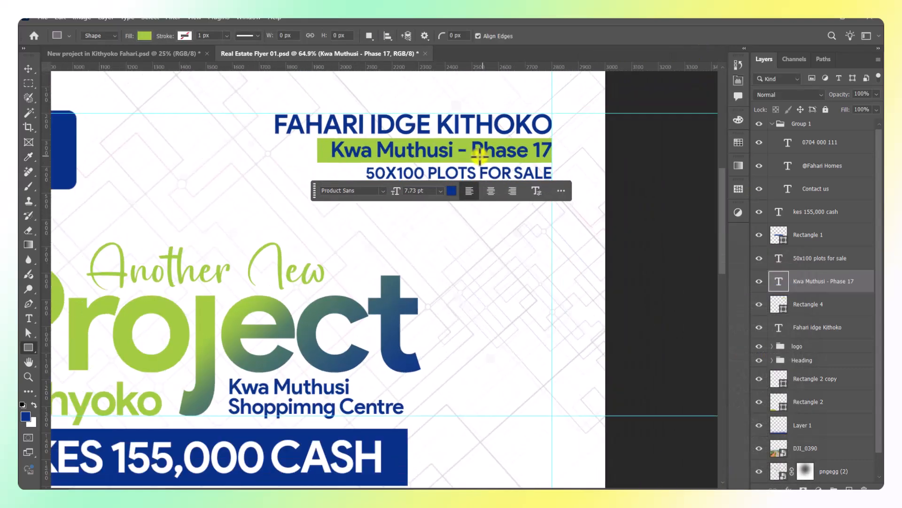
click(28, 69)
click(664, 250)
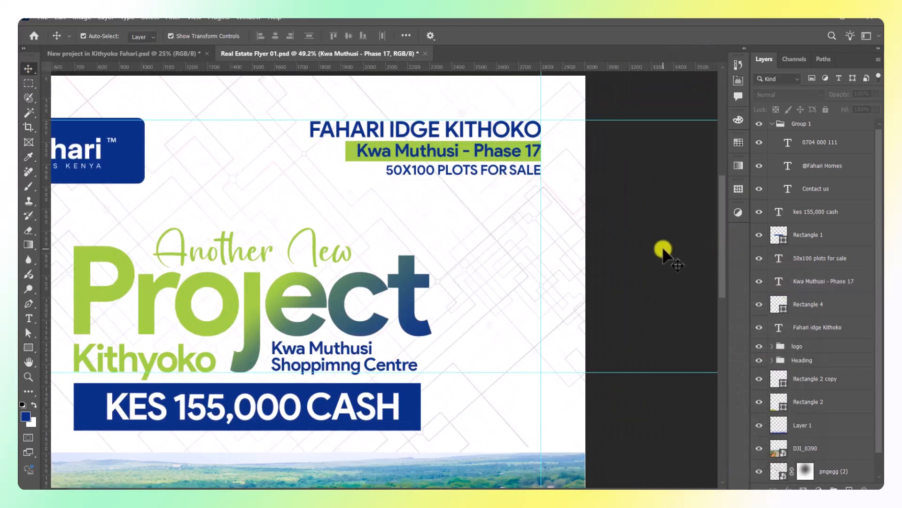
scroll(664, 254, down, 2)
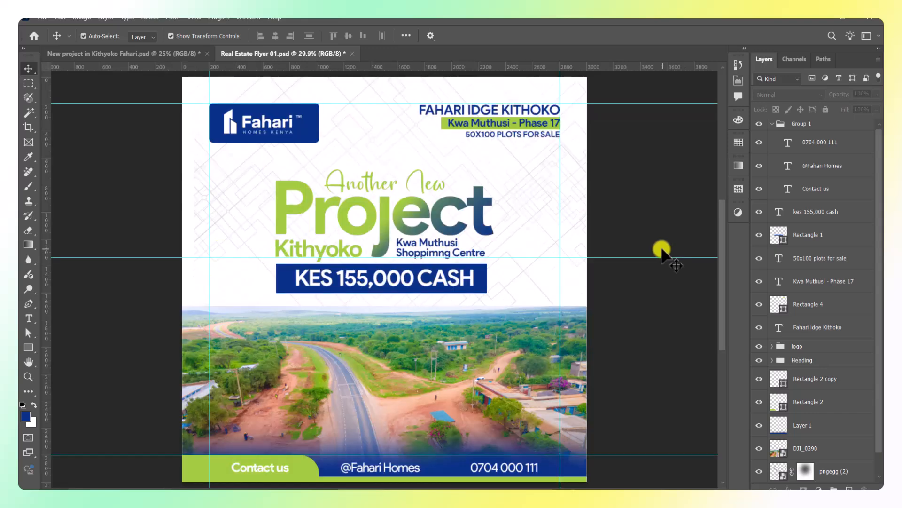
Clip a Levels adjustment to DJI_0390, apply Auto, and set input levels to 25 and 0.94.
click(464, 349)
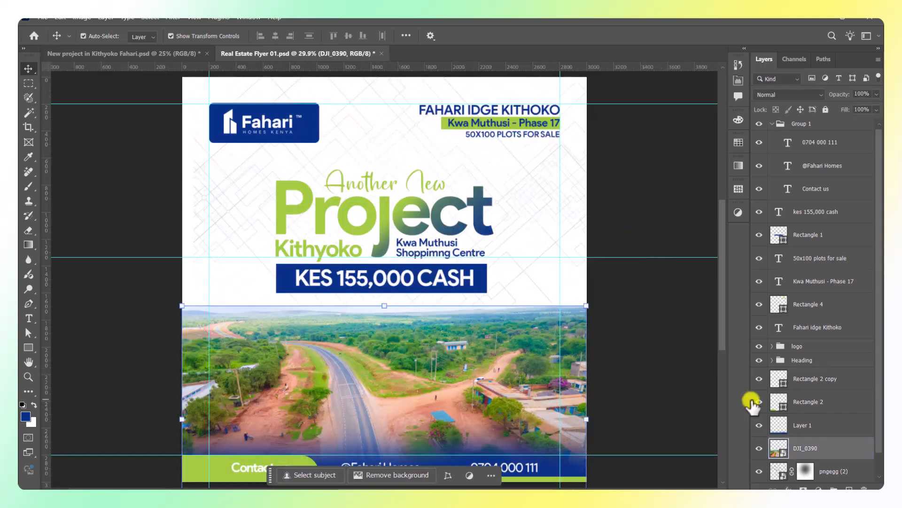
click(819, 489)
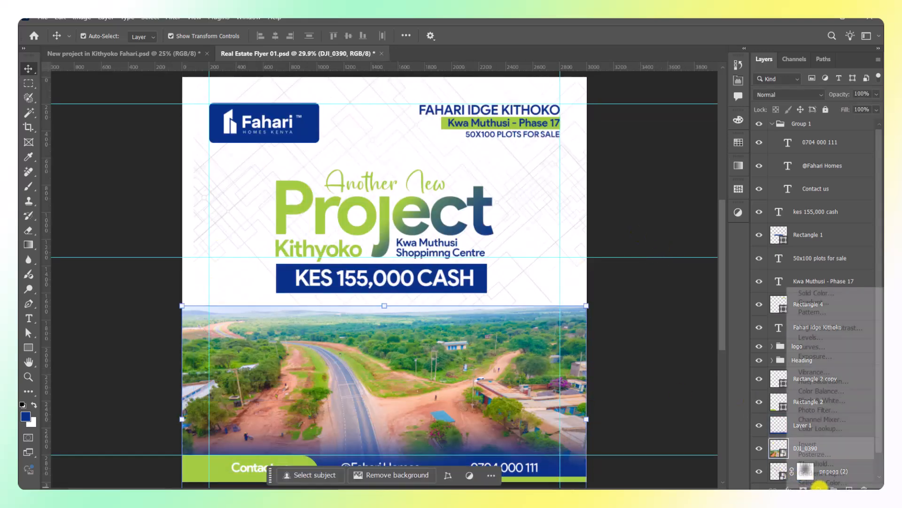
click(817, 338)
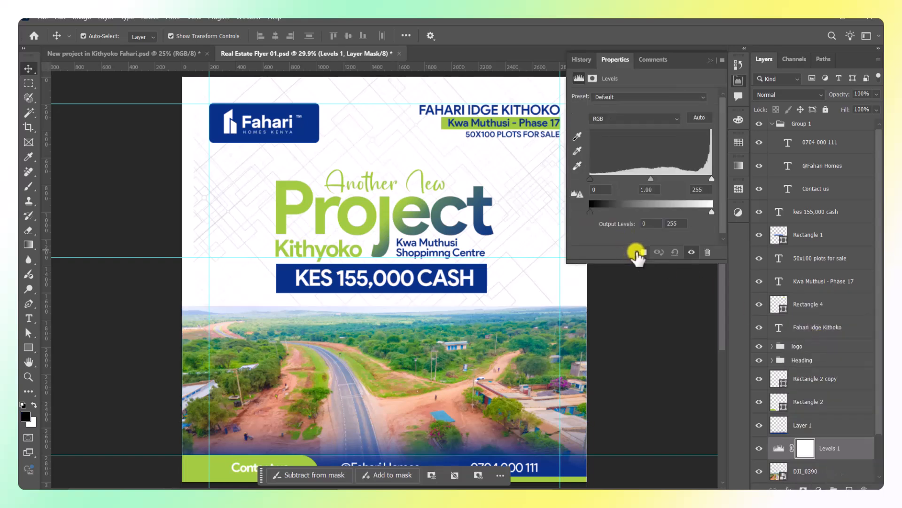
click(639, 253)
click(700, 123)
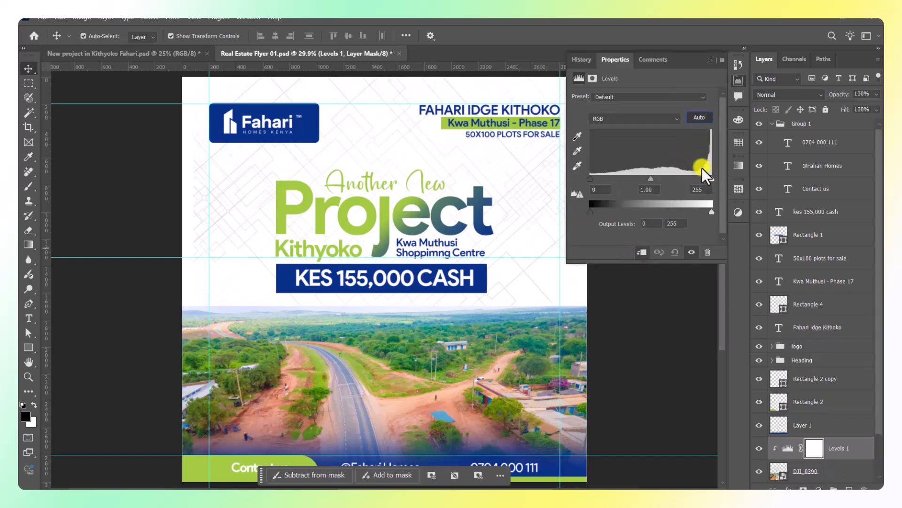
drag(695, 179, 695, 173)
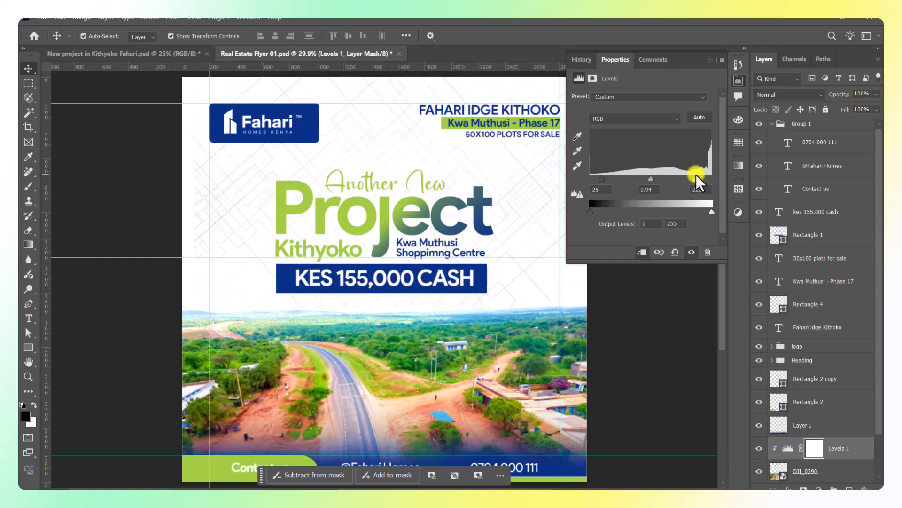
click(710, 61)
click(649, 228)
scroll(611, 226, down, 2)
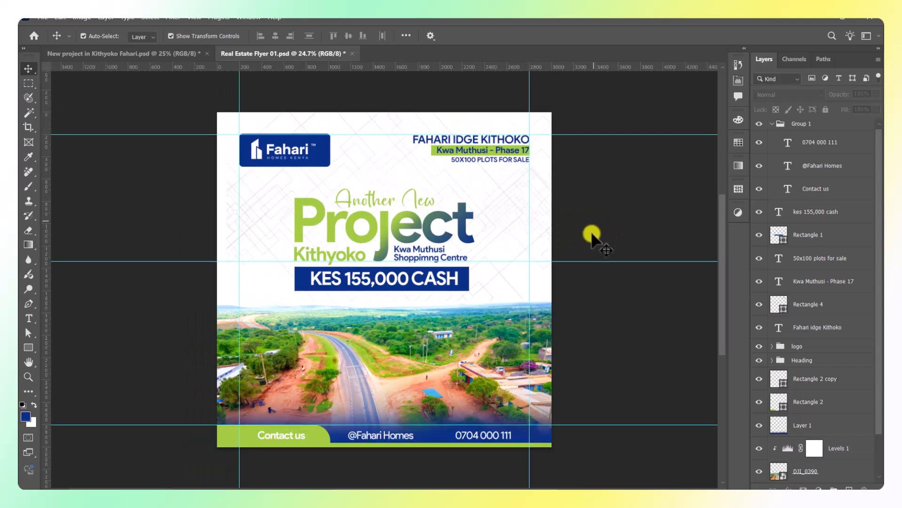
Clear the canvas guides and save the flyer with maximum compatibility.
click(193, 17)
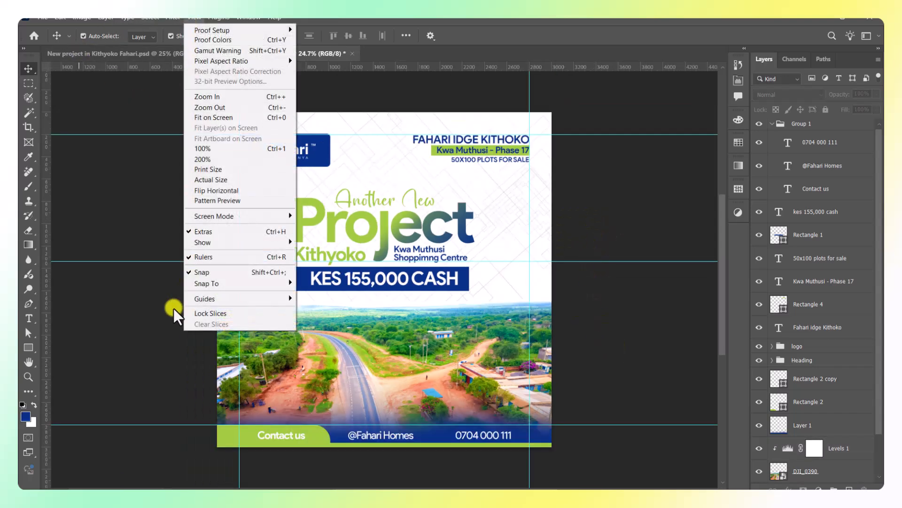
mouse_move(198, 299)
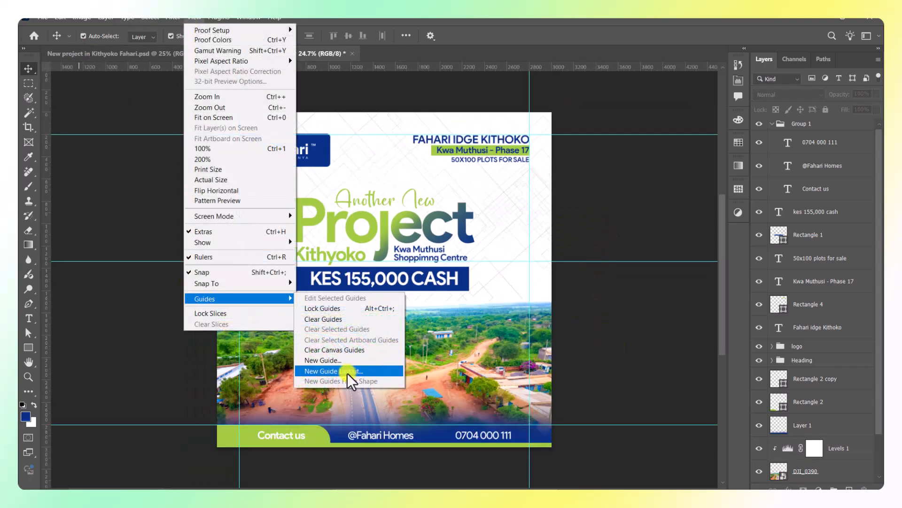
click(334, 350)
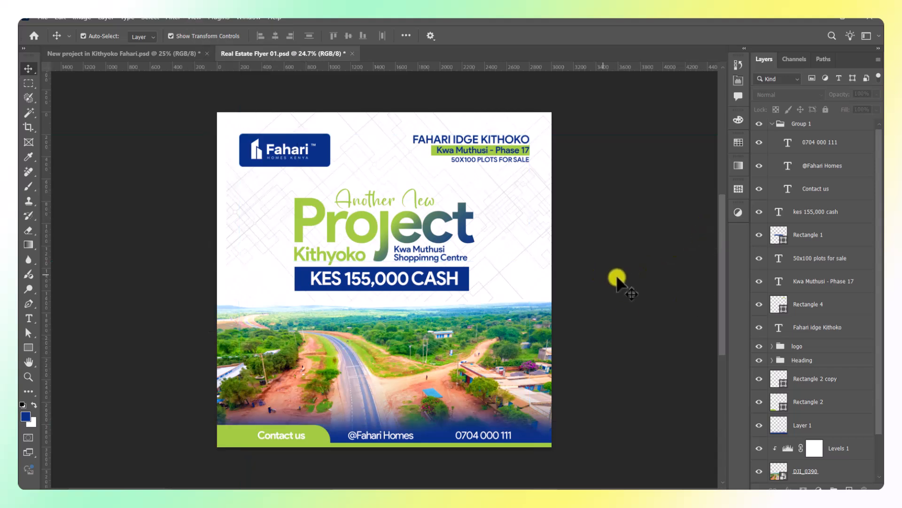
key(ctrl+s)
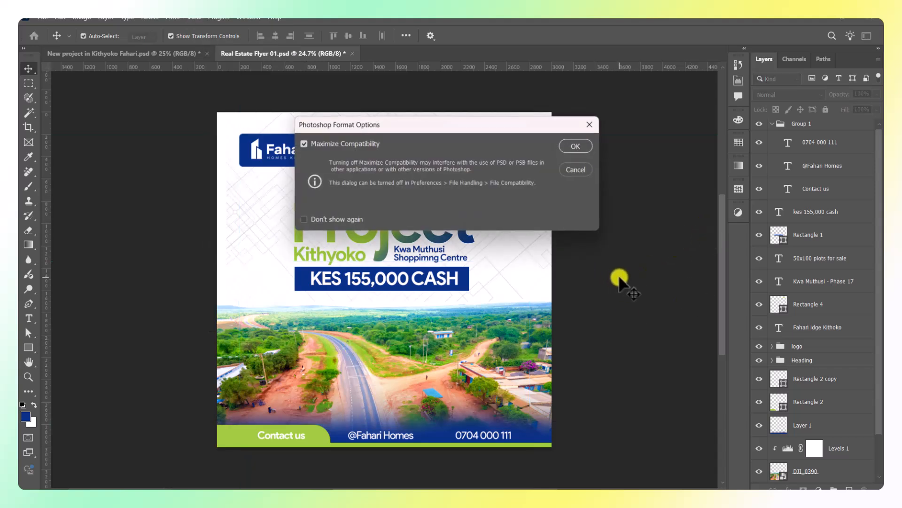
click(577, 147)
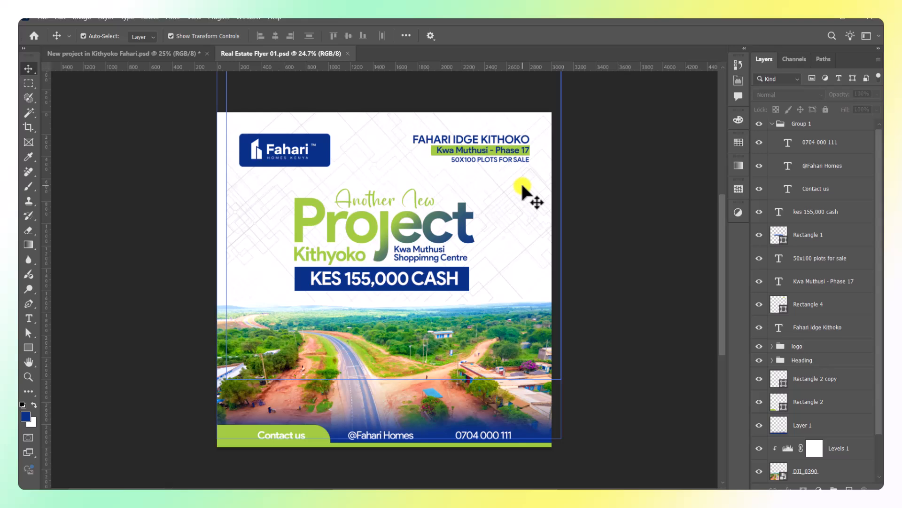
Export the flyer via Save for Web (Legacy) as the JPEG Real-Estate-Flyer-01.
click(42, 18)
mouse_move(73, 186)
click(264, 227)
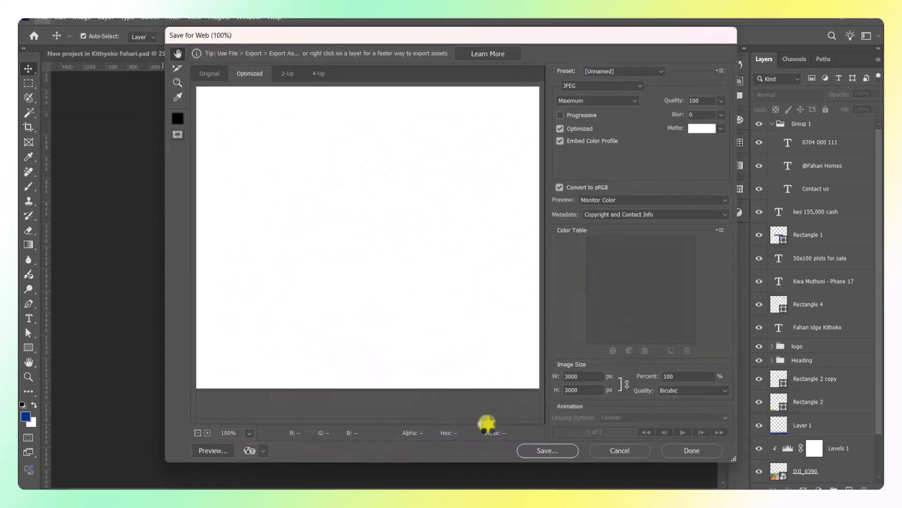
click(562, 452)
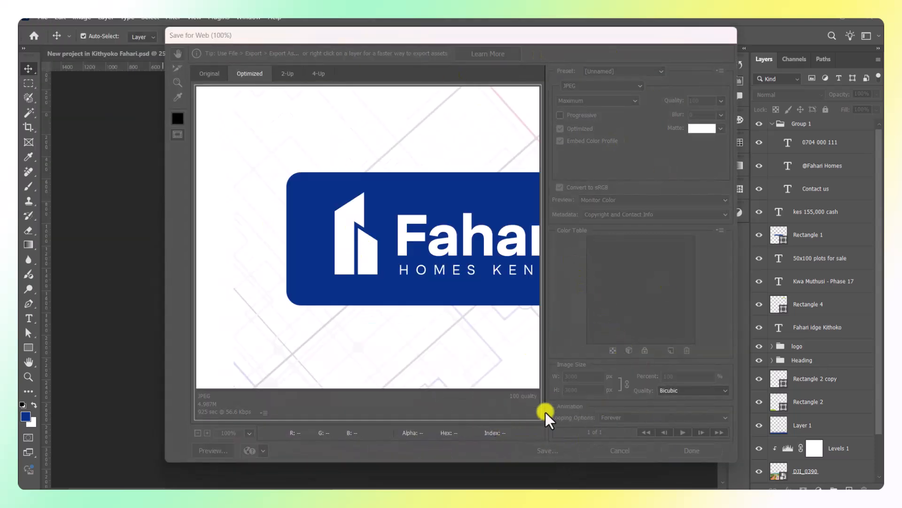
click(473, 270)
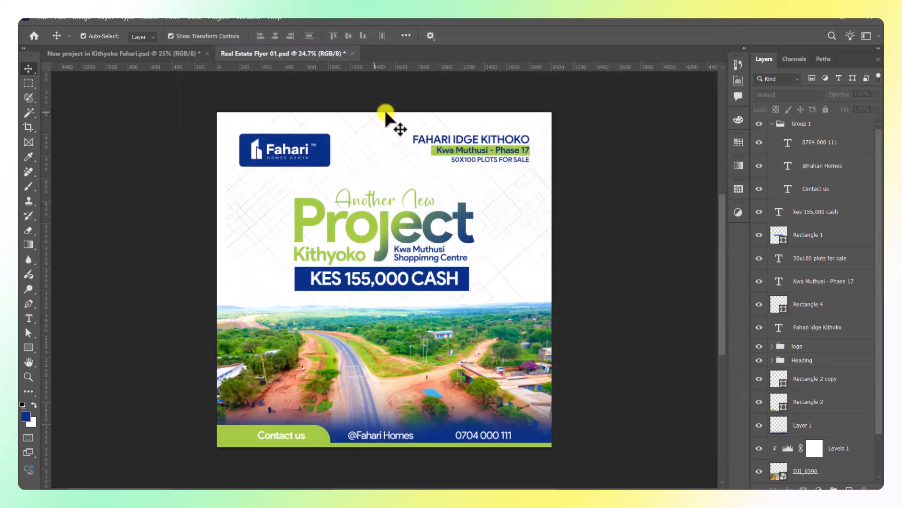
Close the flyer with saving and the other project document without saving.
click(353, 53)
click(435, 207)
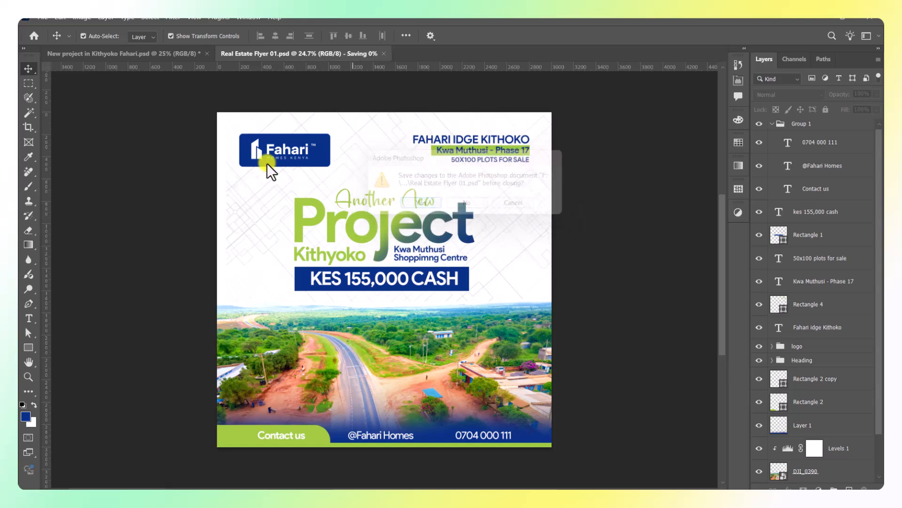
click(207, 53)
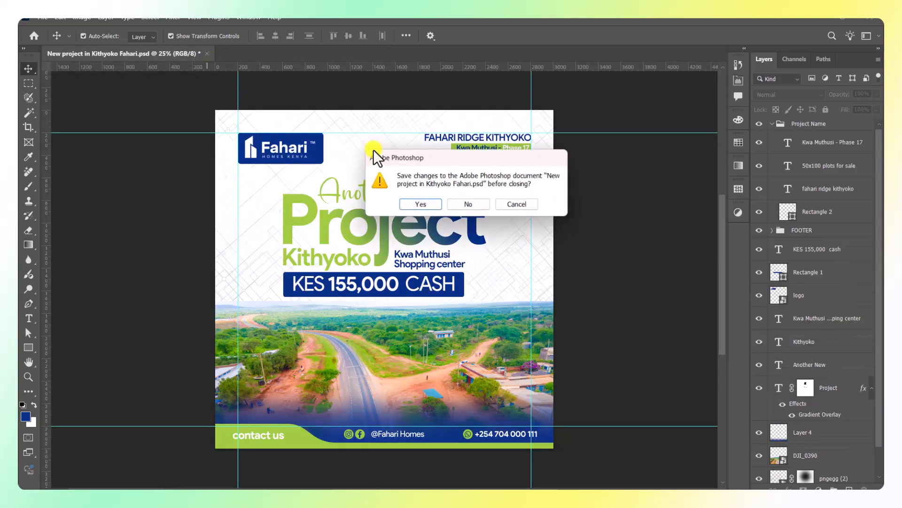
click(465, 205)
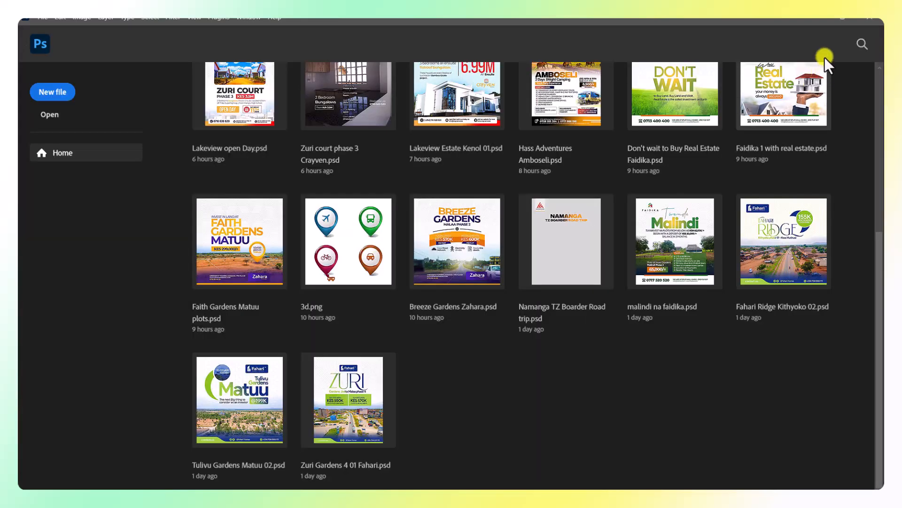
Quit Photoshop and open Real-Estate-Flyer-01.jpg from the desktop in Photos.
click(873, 18)
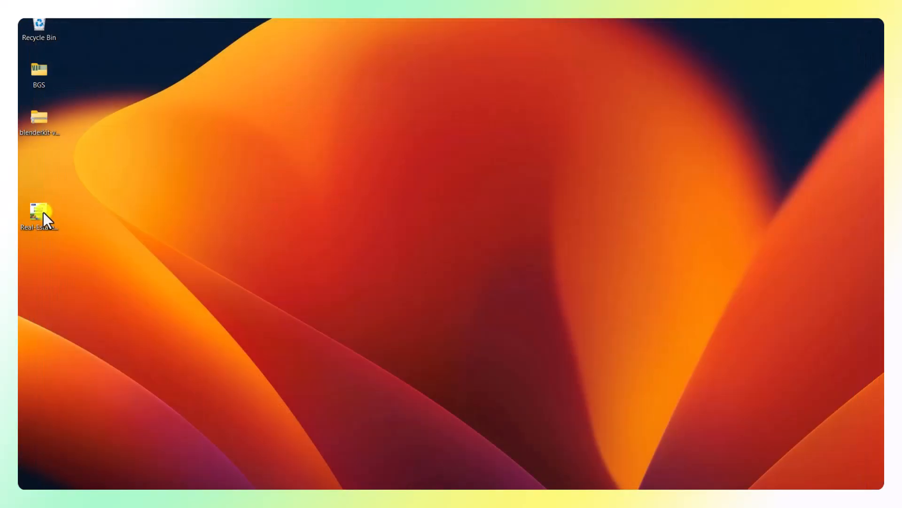
double_click(43, 214)
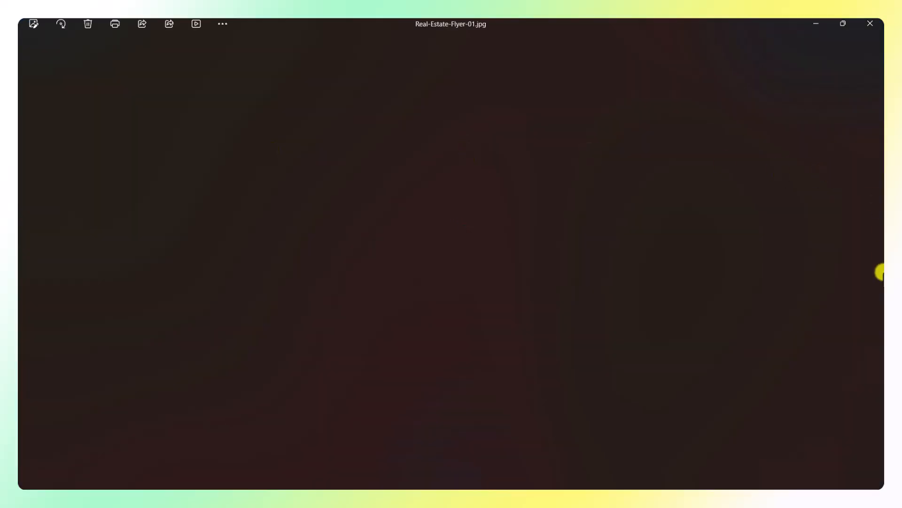